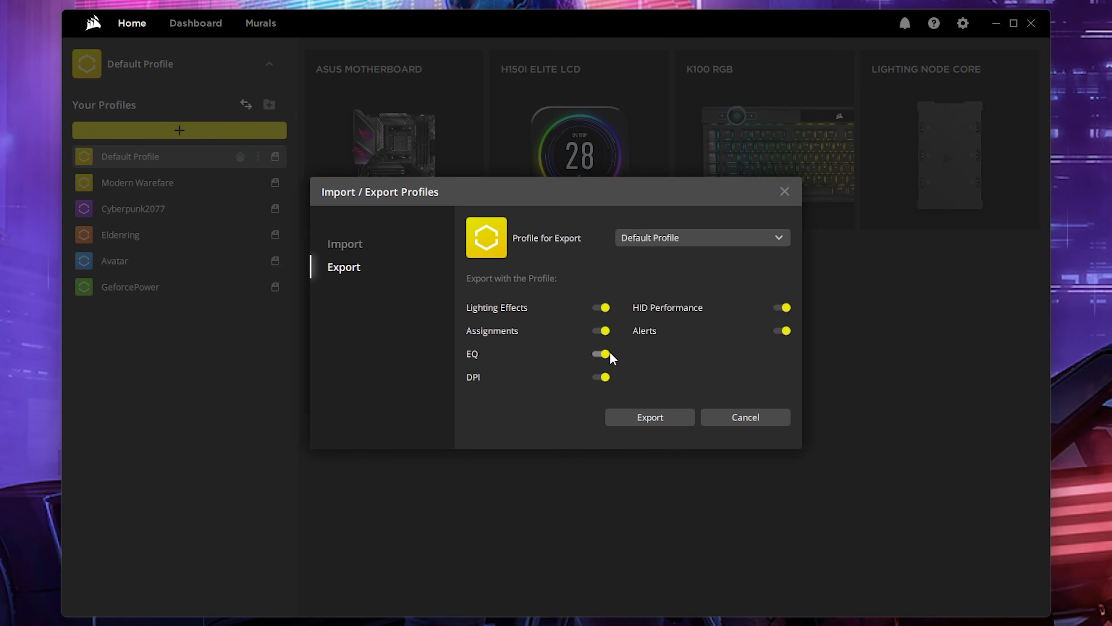
Step: Start exporting Default Profile with all of its settings included, and cancel at the file-saving stage
left_click(644, 420)
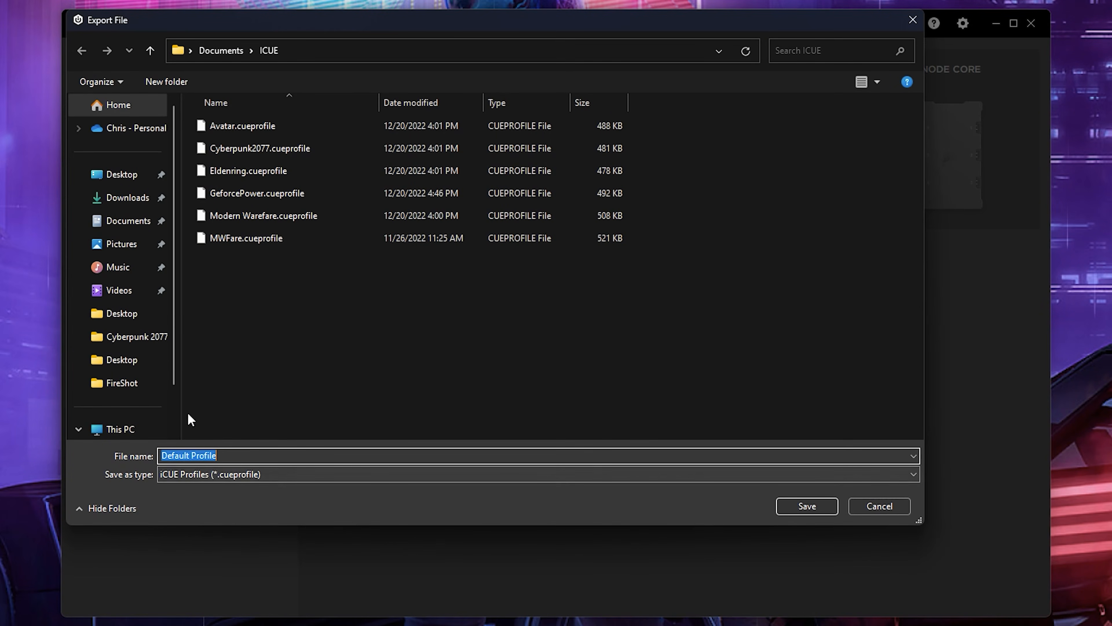
left_click(879, 506)
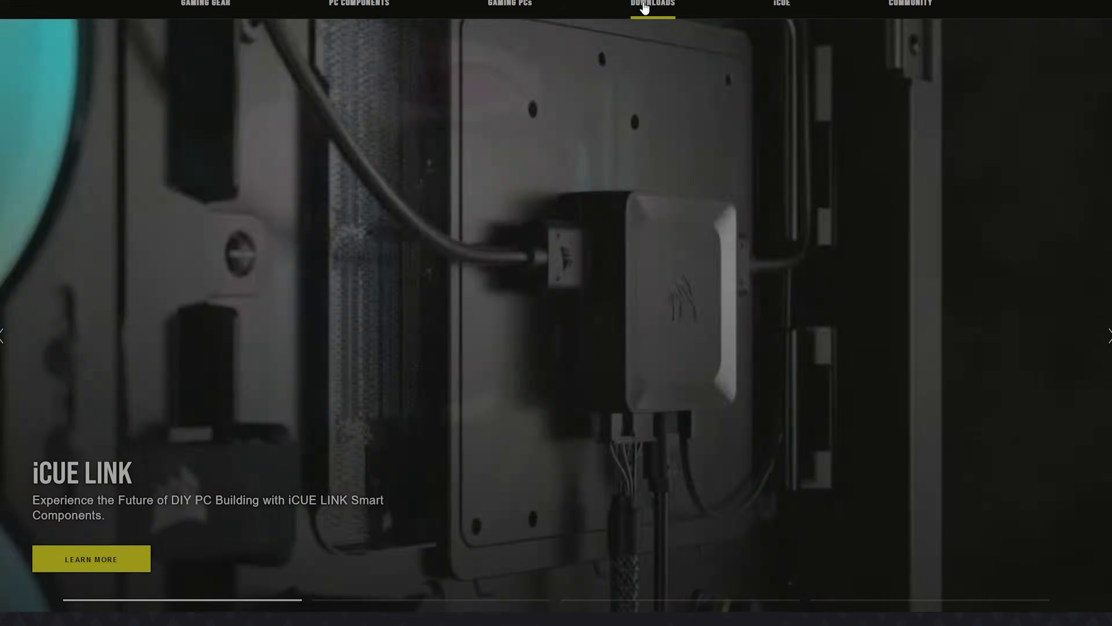
Step: Switch to the Corsair website and download CORSAIR iCUE v5.2 for Windows, skipping the newsletter sign-up
left_click(644, 5)
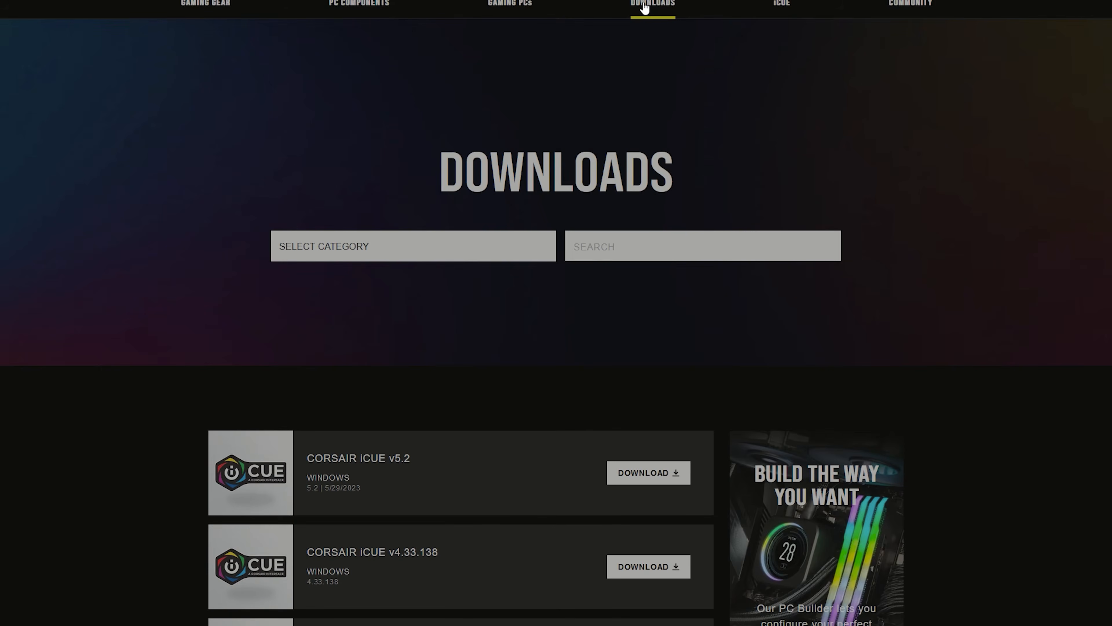
scroll(291, 350, "down", 2)
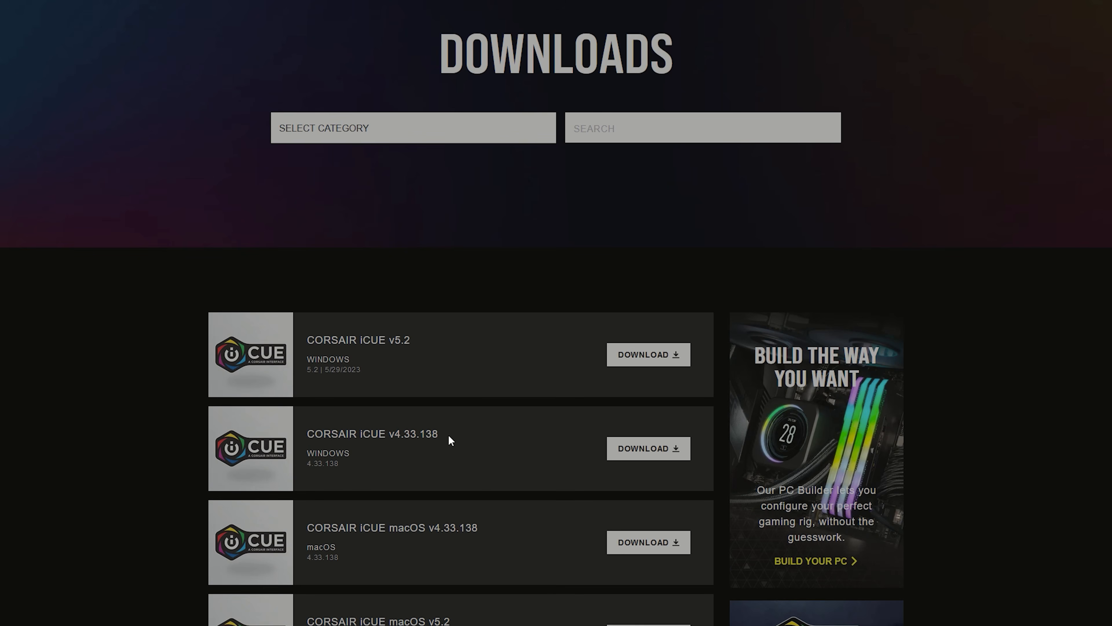
left_click(649, 356)
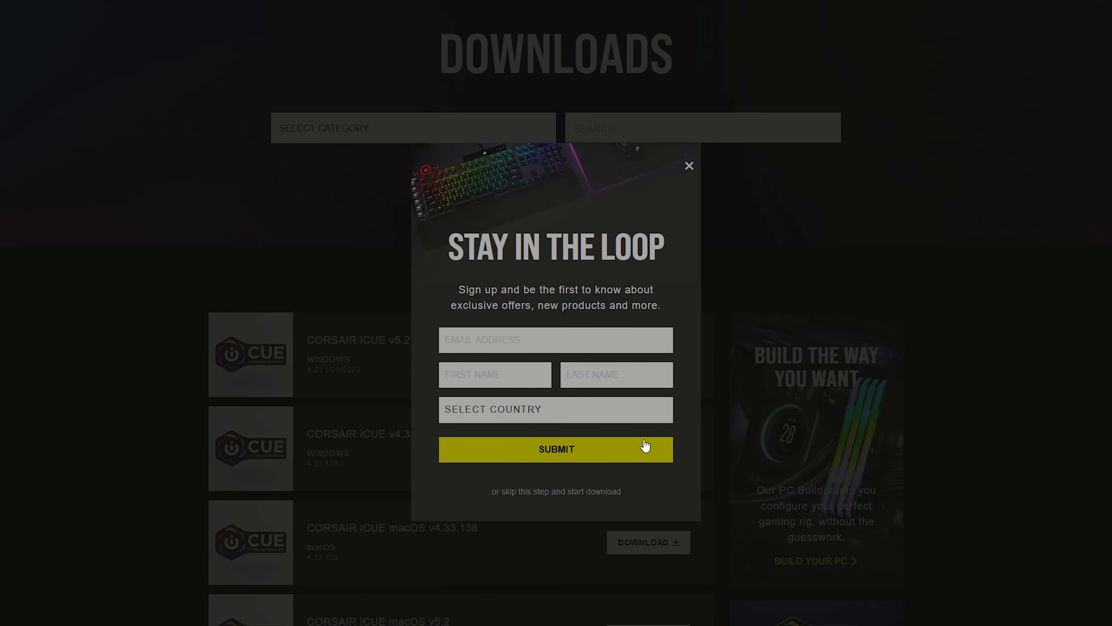
left_click(545, 492)
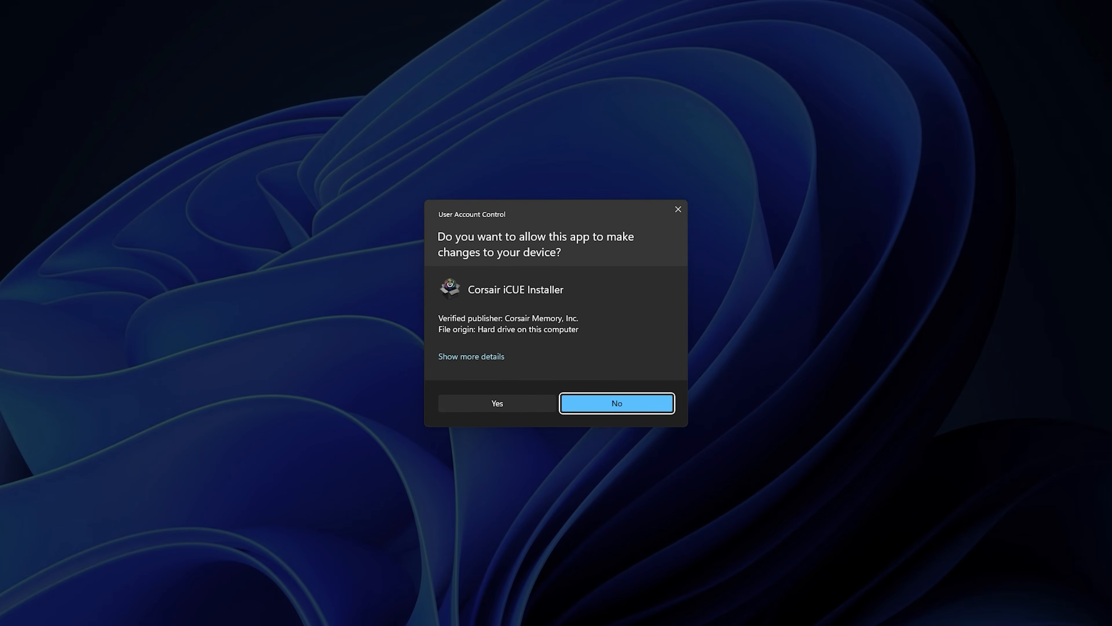
Step: Allow the iCUE installer to run and install the listed modules in American English with desktop and Start Menu shortcuts
left_click(497, 403)
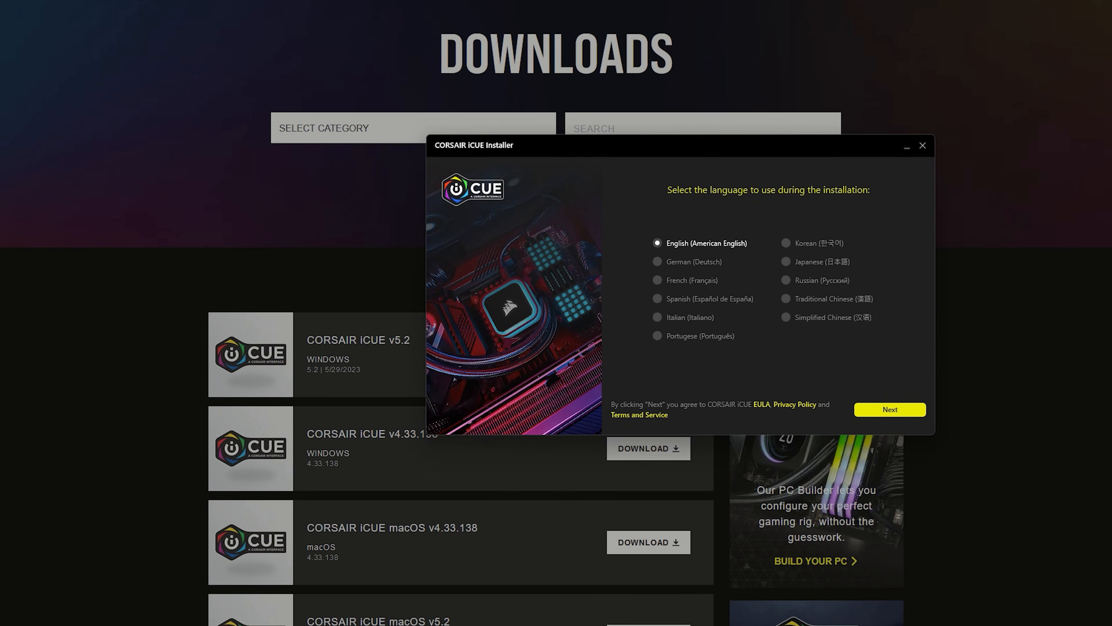
key("Return")
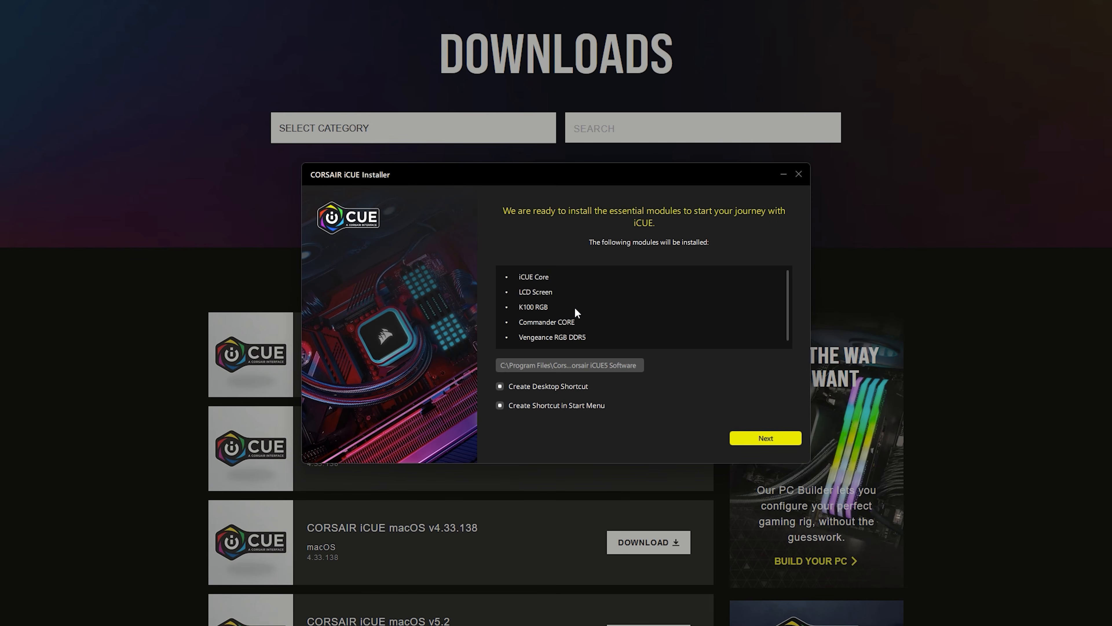
scroll(575, 307, "down", 2)
scroll(582, 311, "up", 2)
scroll(573, 285, "down", 1)
scroll(578, 319, "down", 1)
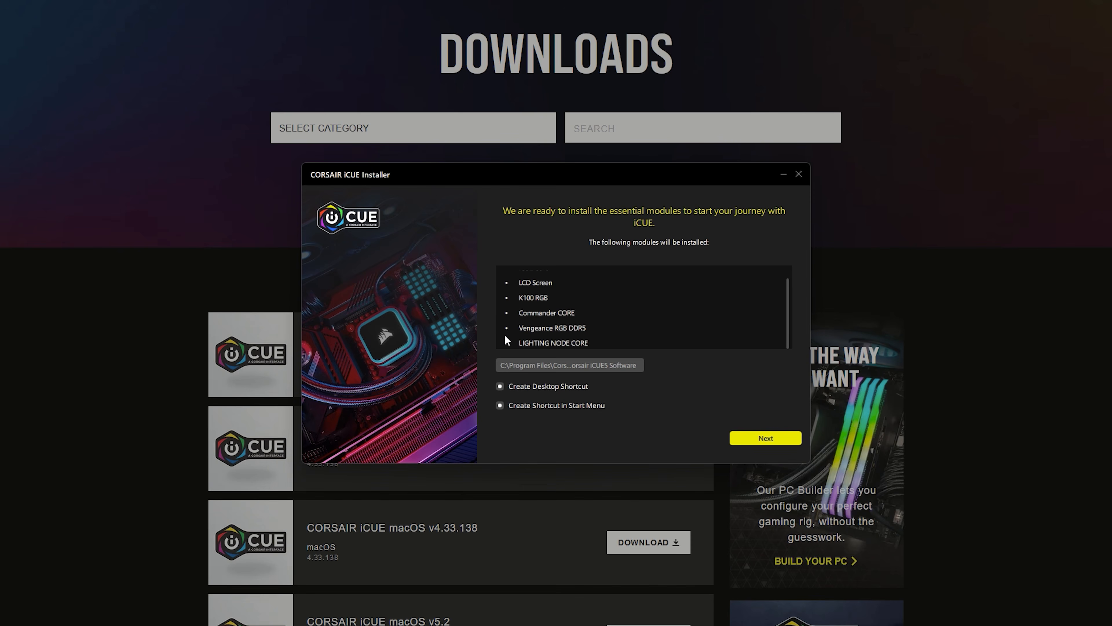
scroll(513, 294, "up", 1)
scroll(560, 341, "down", 1)
scroll(668, 346, "up", 1)
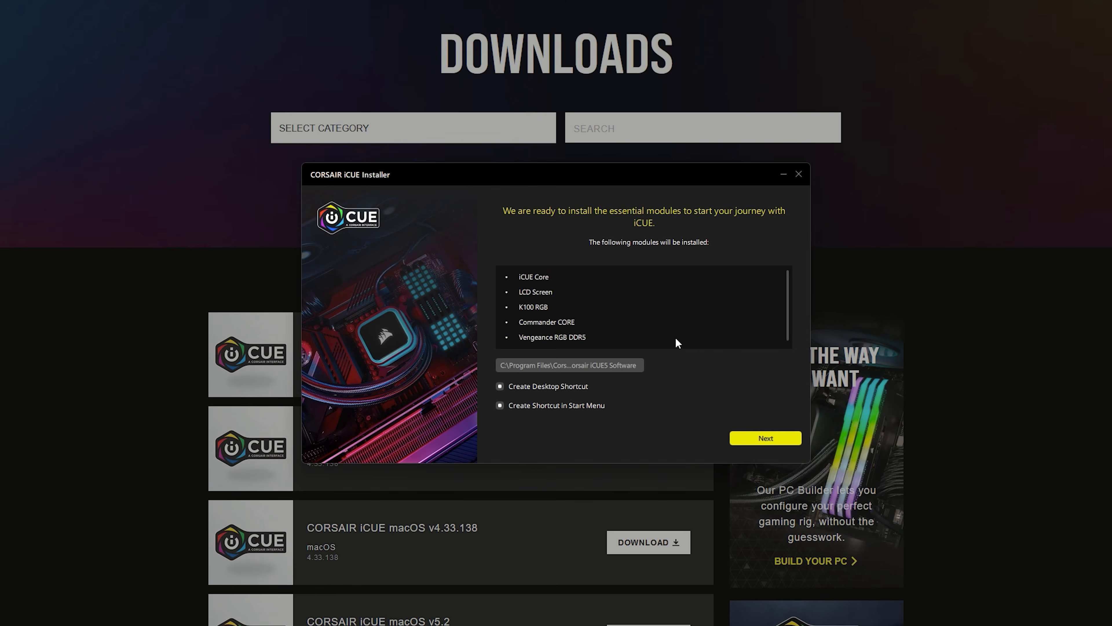
scroll(675, 338, "down", 1)
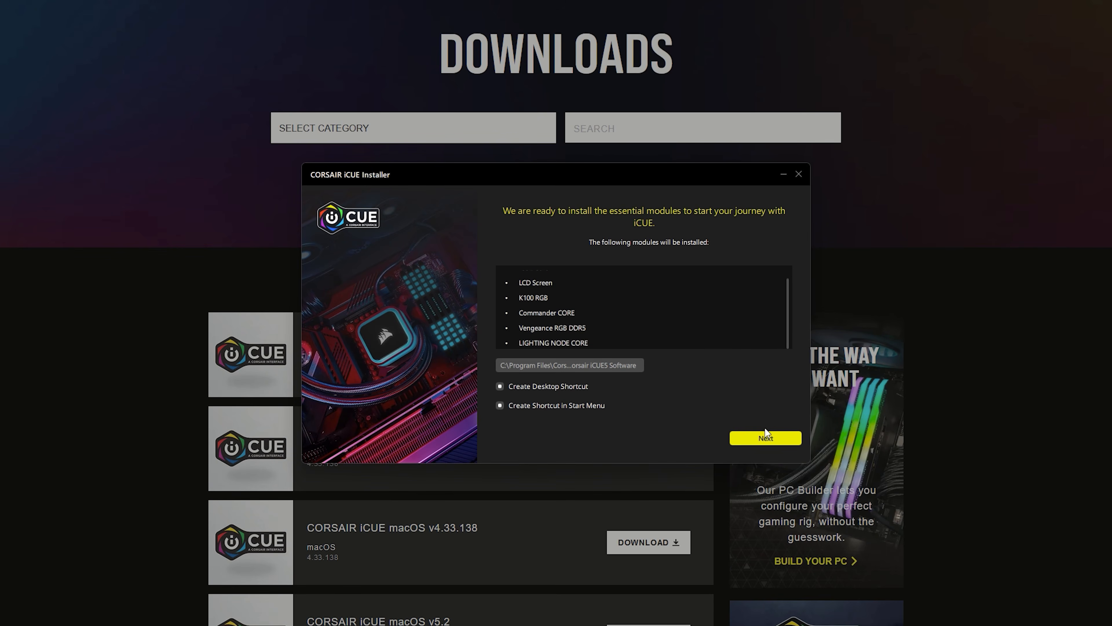
left_click(763, 439)
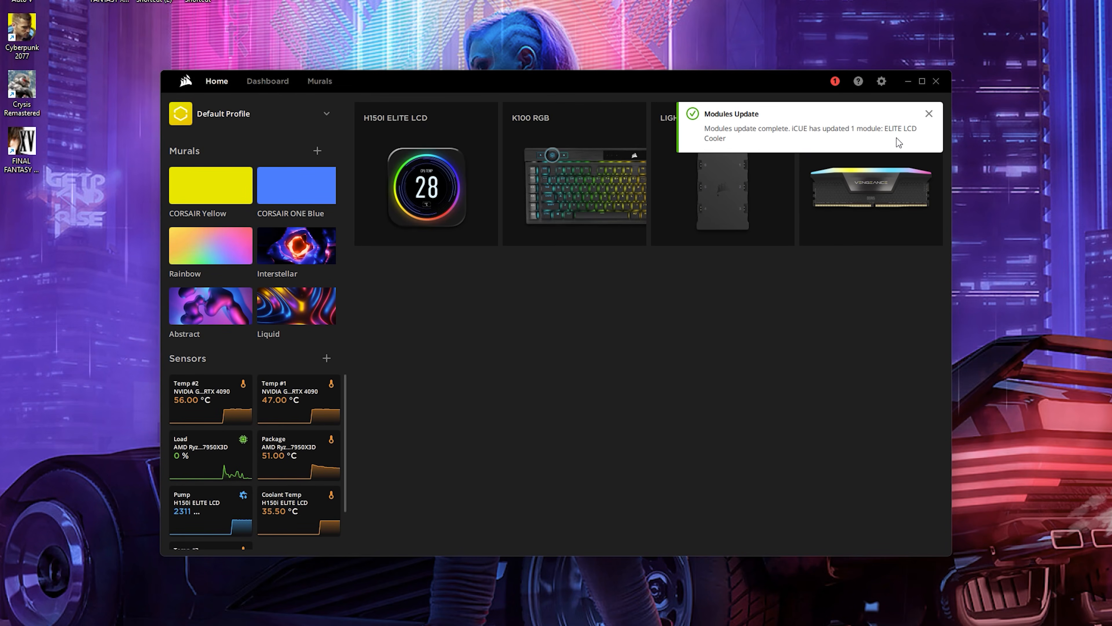
Step: Dismiss the modules update notification and review the firmware and software update lists in the settings
left_click(929, 113)
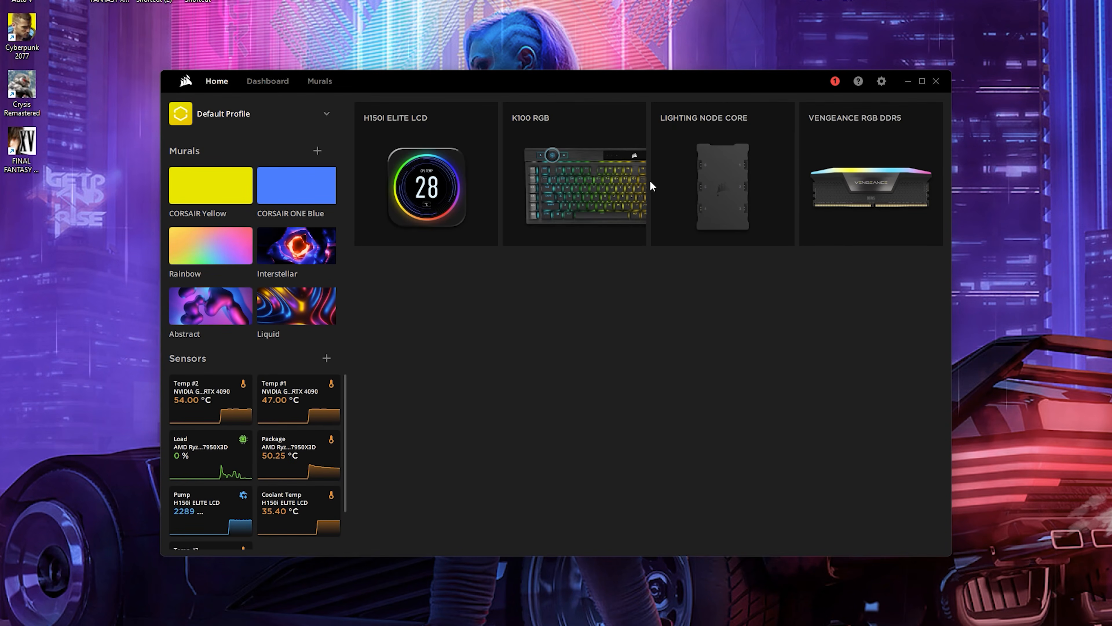
mouse_move(416, 200)
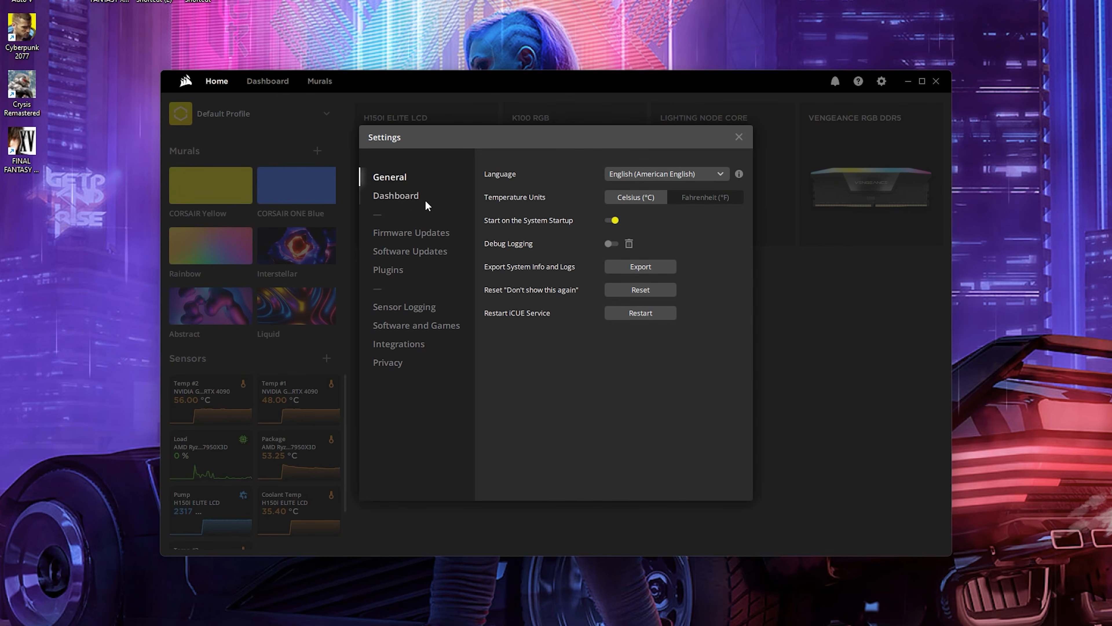
left_click(428, 231)
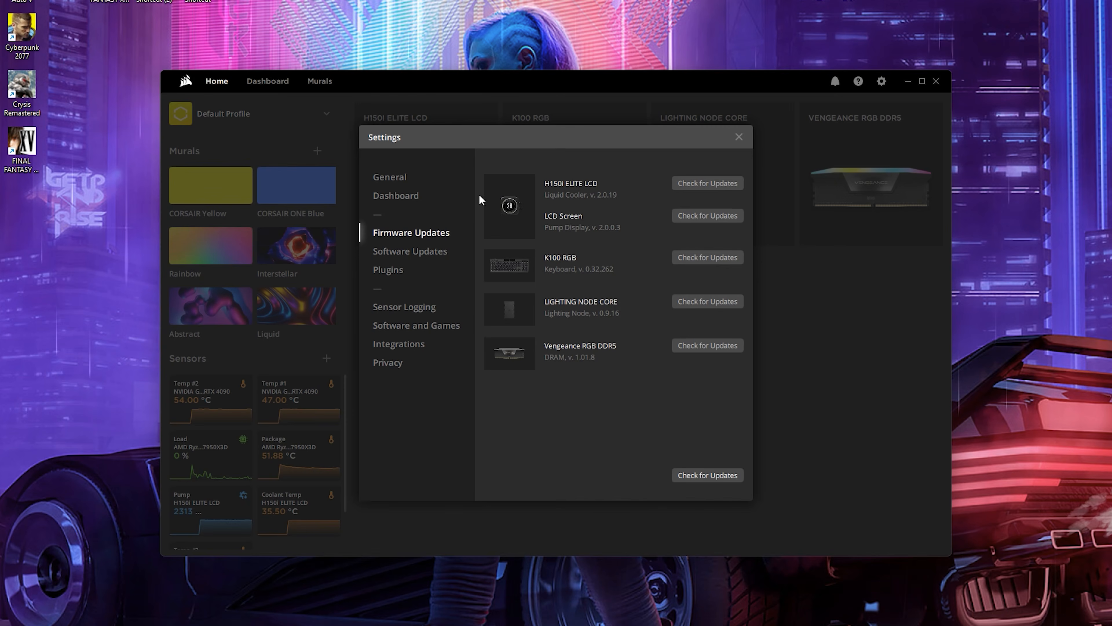
left_click(434, 257)
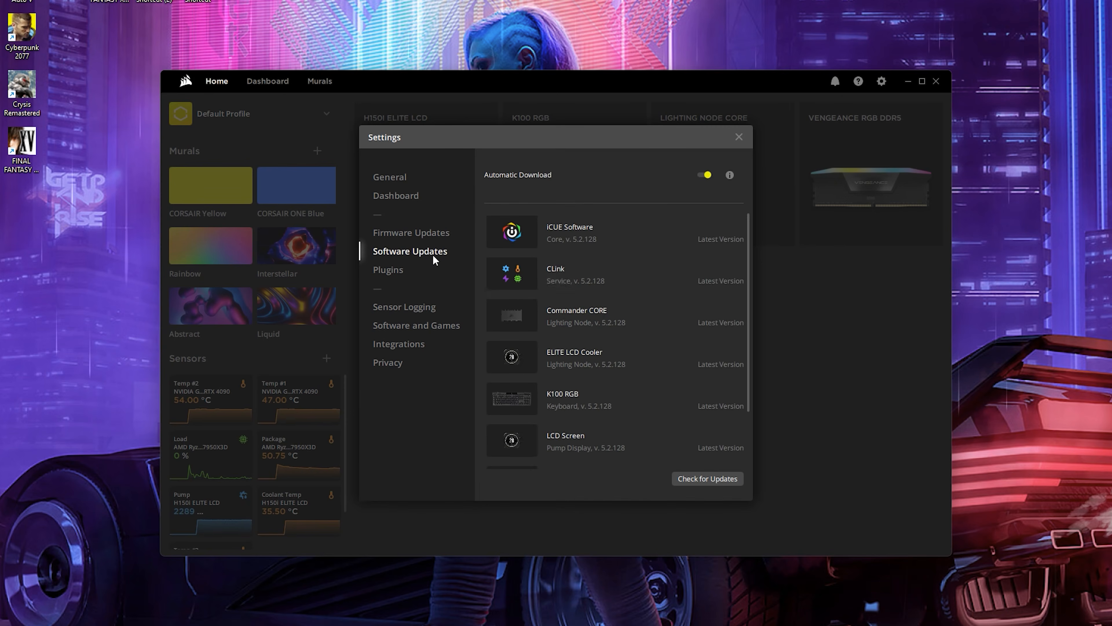
scroll(683, 304, "down", 3)
scroll(662, 326, "up", 3)
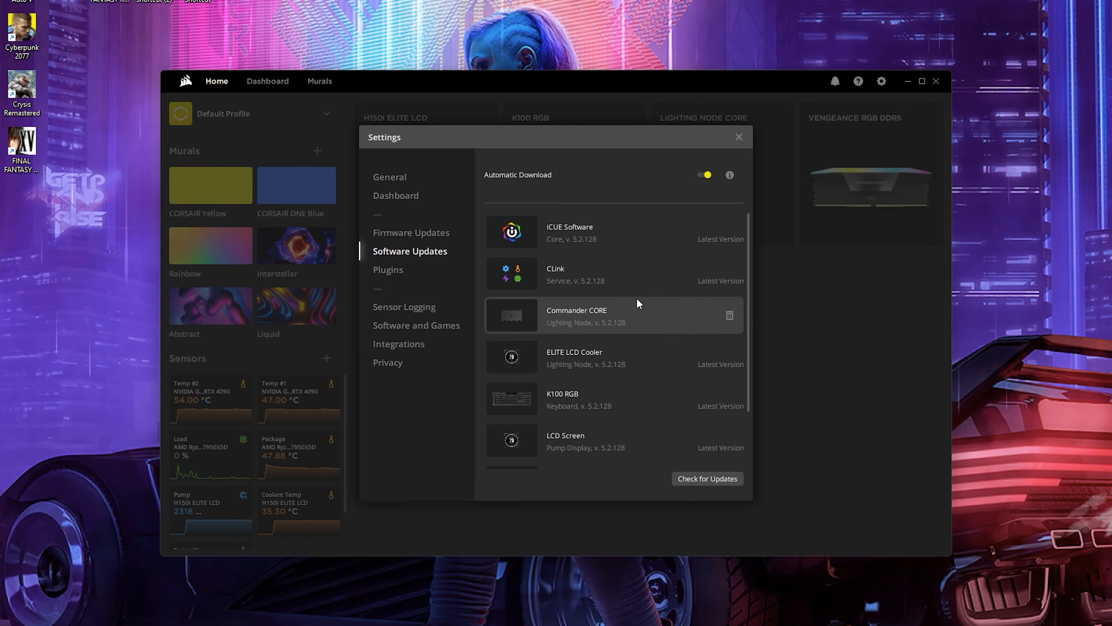
scroll(639, 304, "down", 2)
scroll(643, 303, "up", 2)
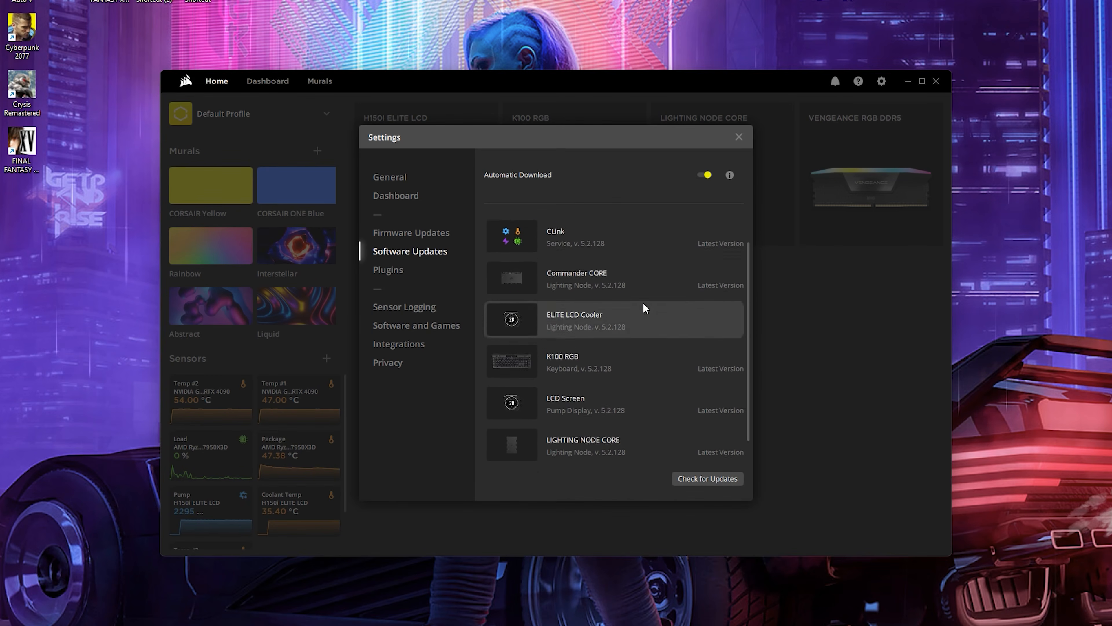
Step: Install the Asus Plugins and postpone the restart
left_click(405, 273)
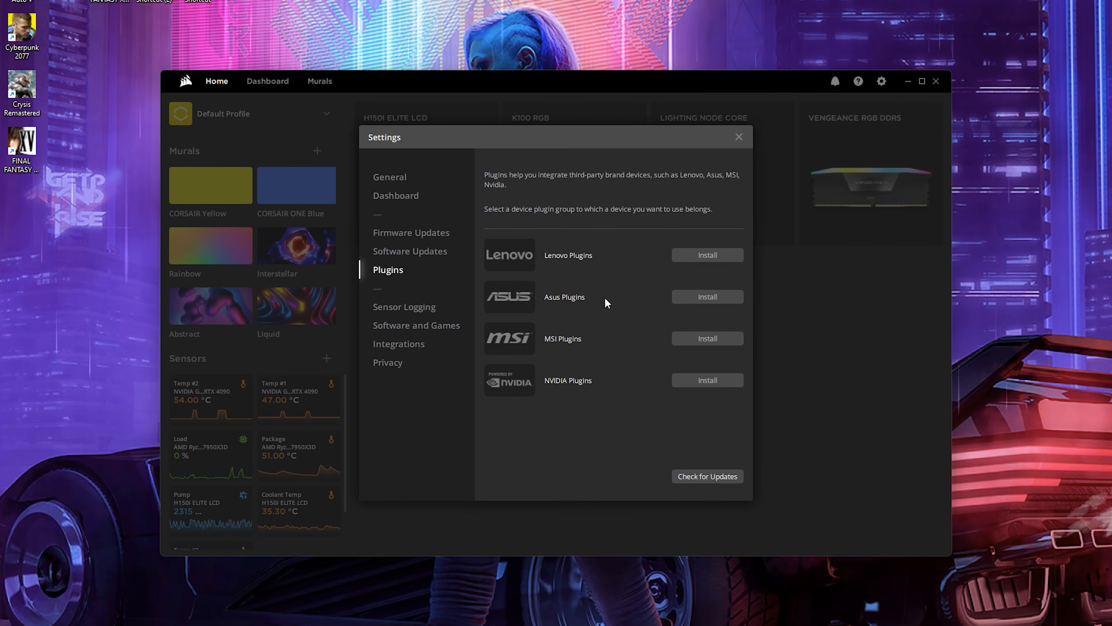
left_click(697, 298)
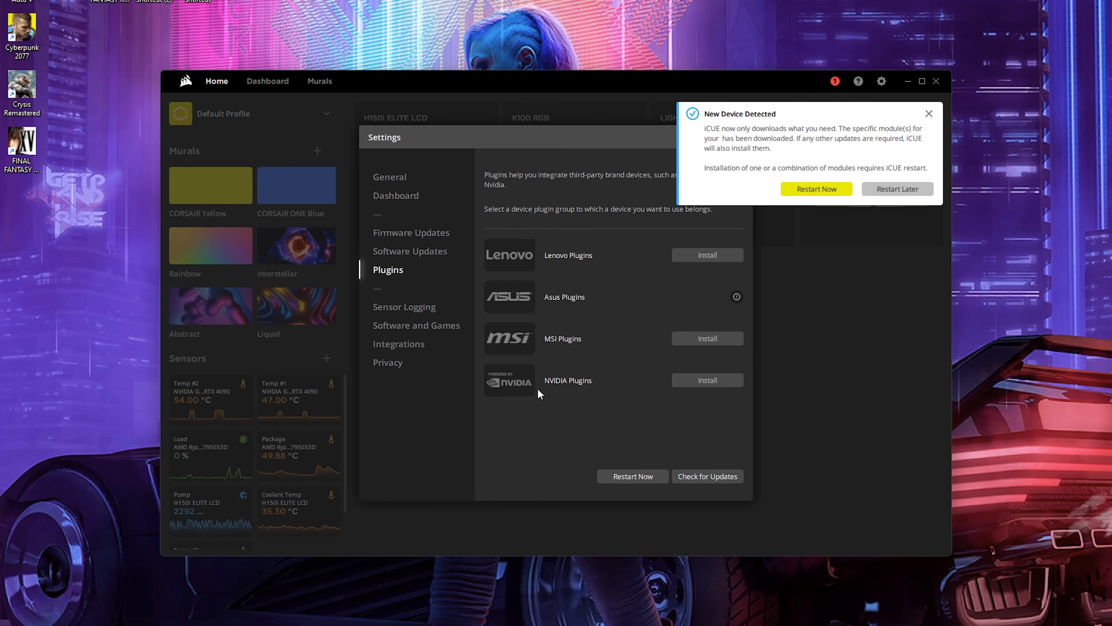
left_click(876, 189)
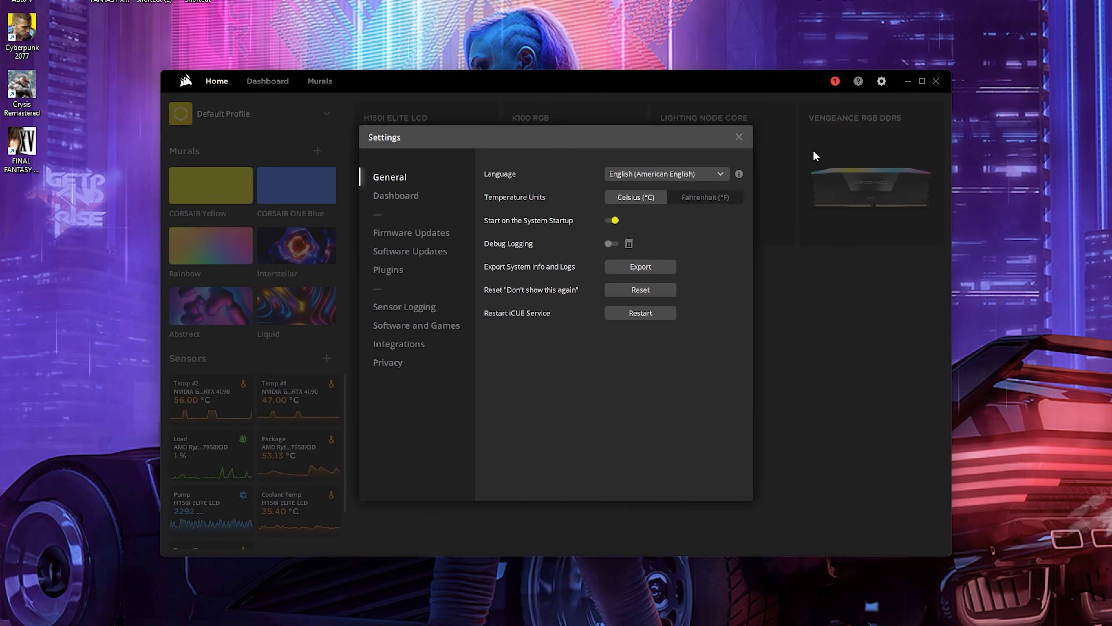
Step: Return to the plugin settings and restart iCUE to complete the Asus Plugins installation
left_click(415, 307)
left_click(413, 253)
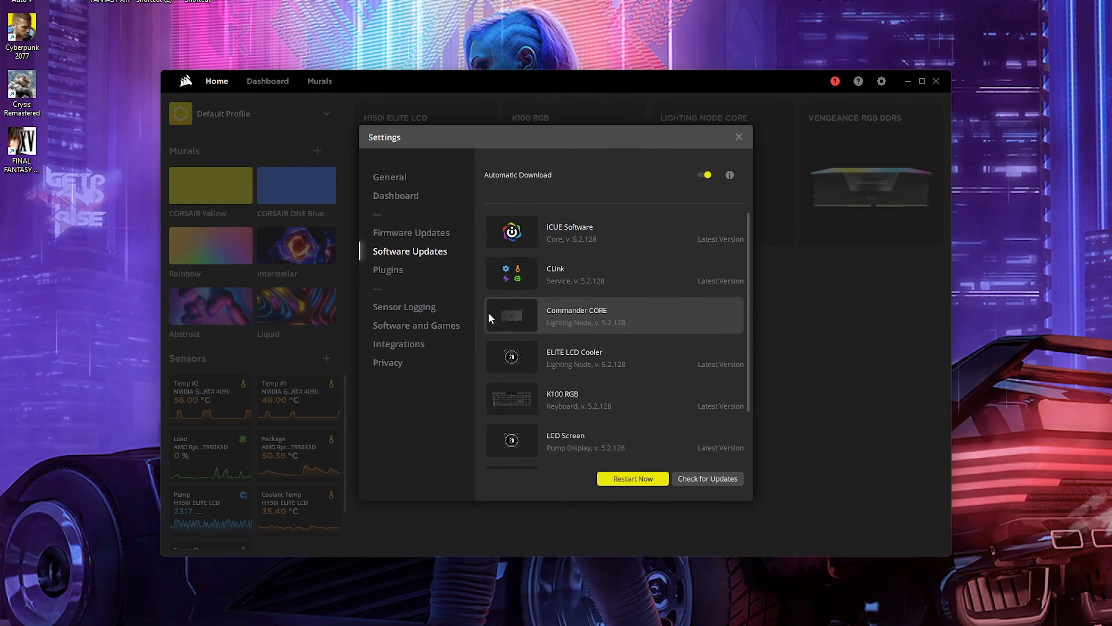
left_click(395, 268)
left_click(691, 337)
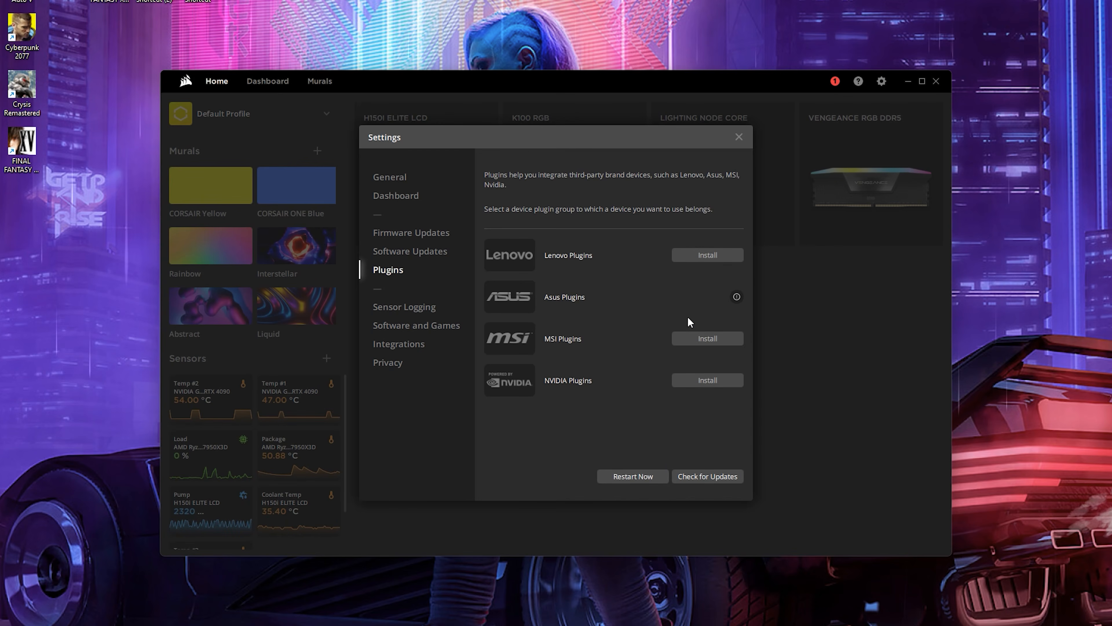
left_click(737, 296)
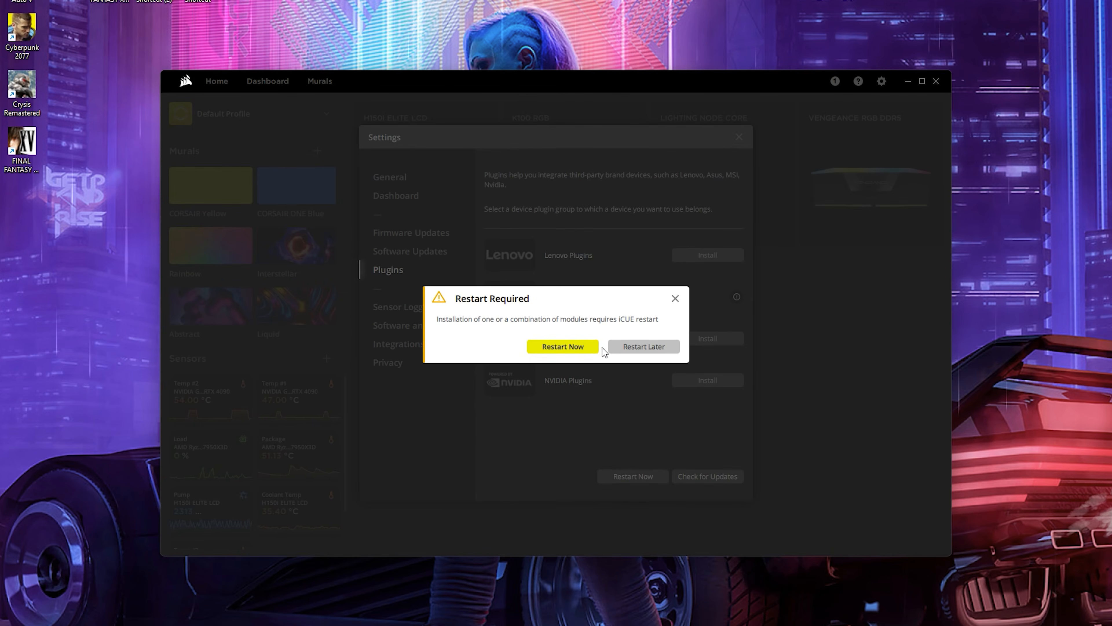
left_click(573, 347)
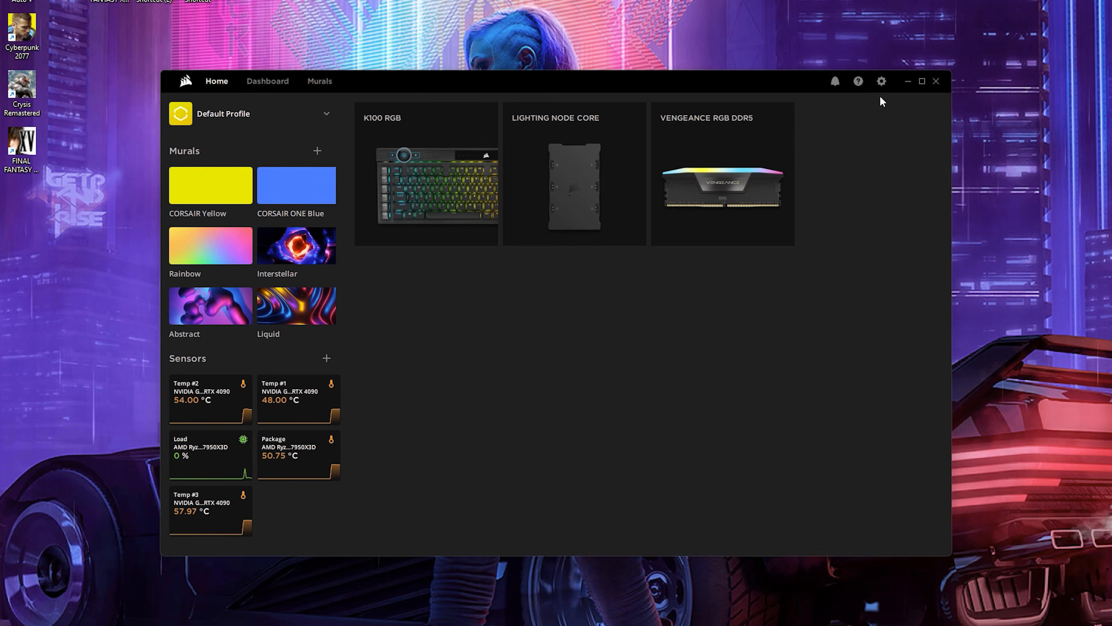
Step: Install the NVIDIA Plugins from the iCUE settings and close the settings
left_click(882, 81)
left_click(387, 269)
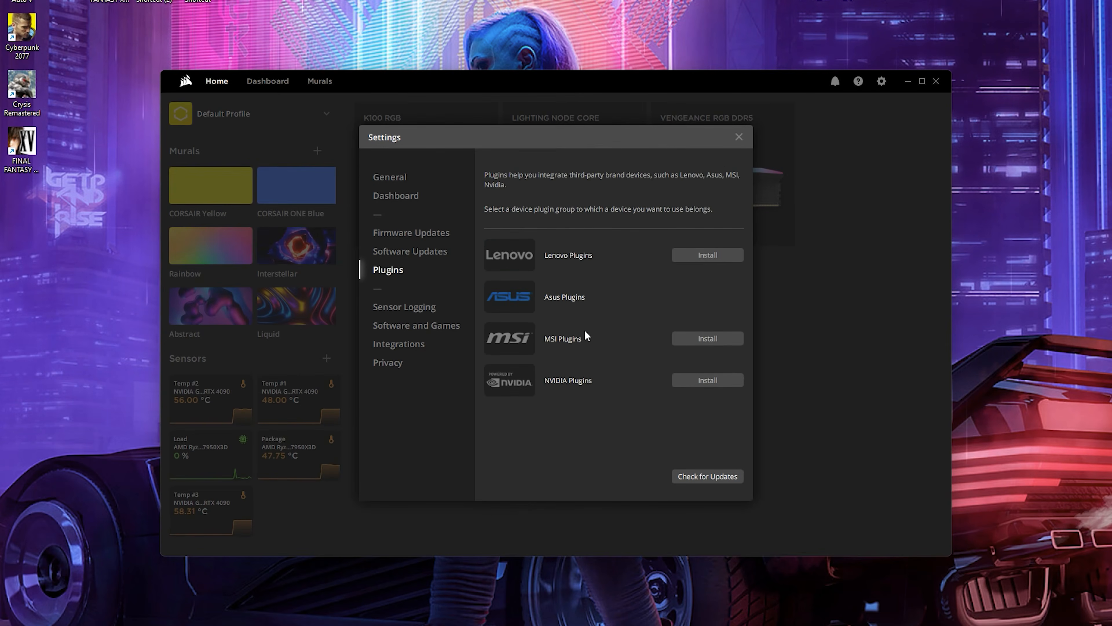
left_click(706, 386)
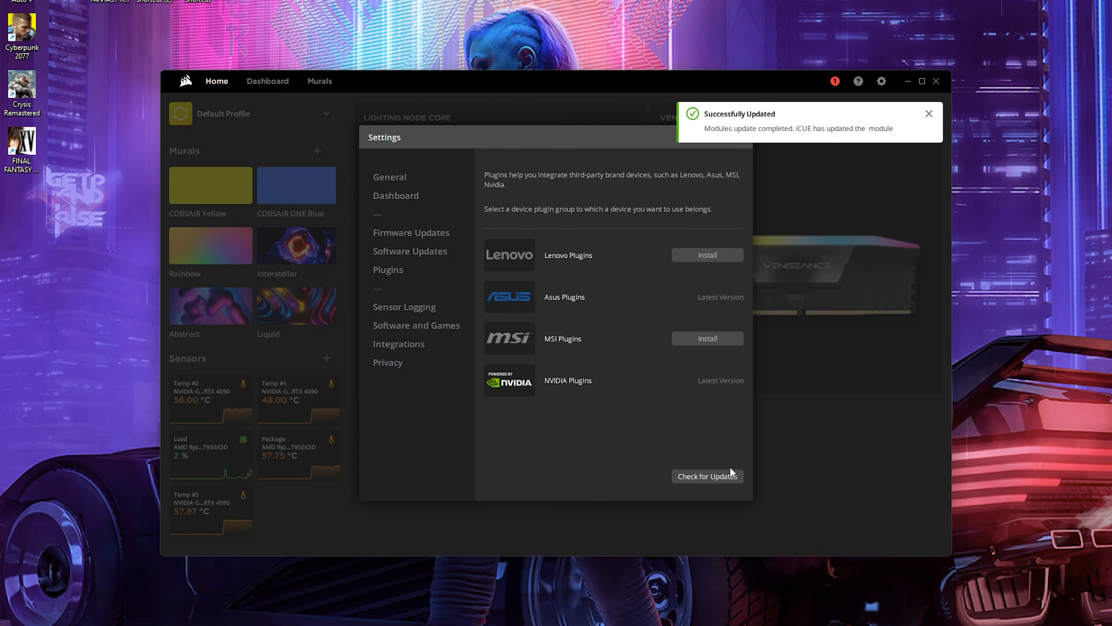
left_click(867, 146)
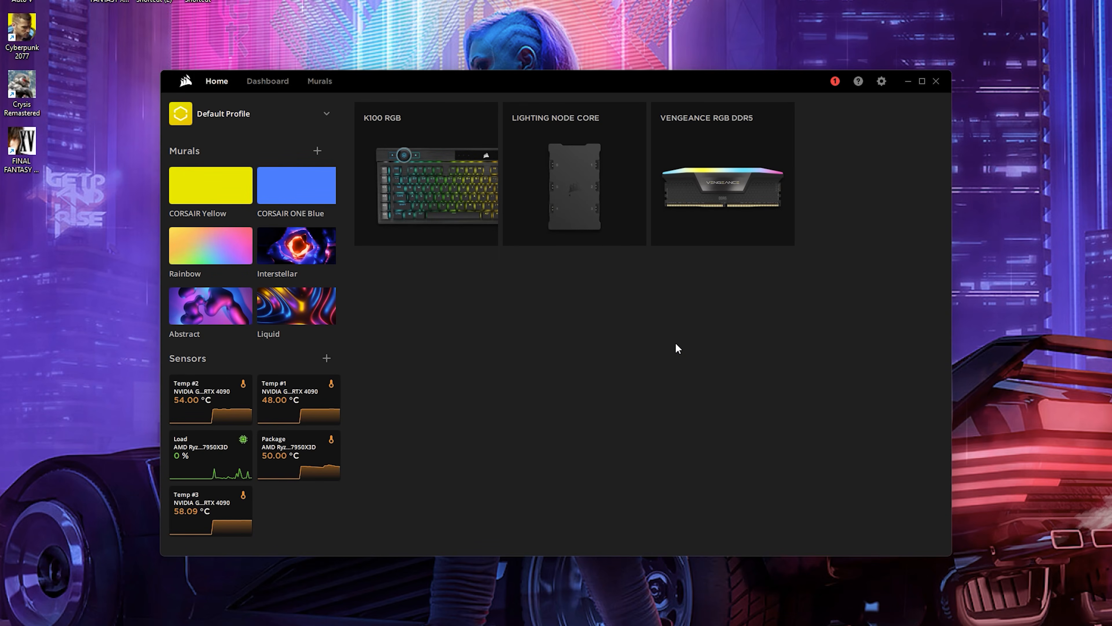
Step: Delete the module update notification and close the notification list
left_click_drag(834, 81, 841, 80)
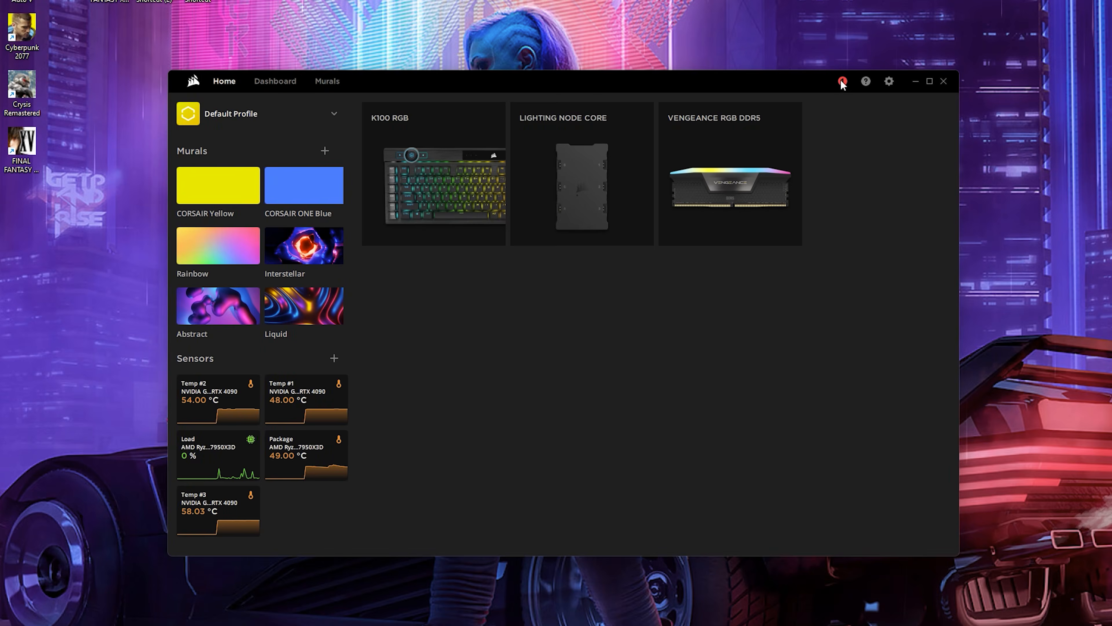
left_click(842, 81)
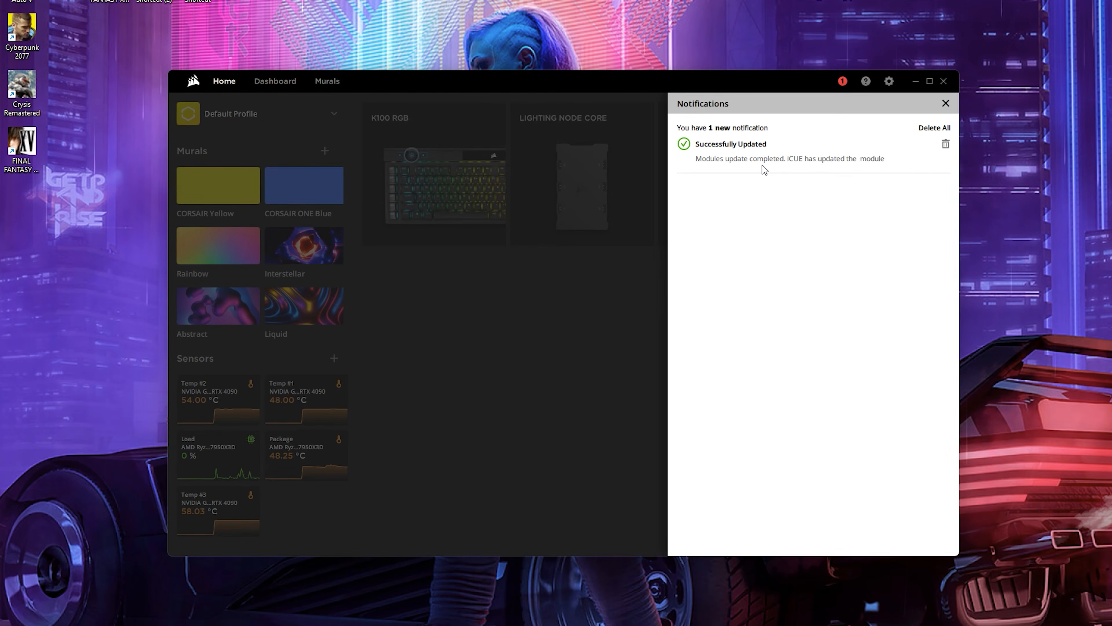
left_click(945, 145)
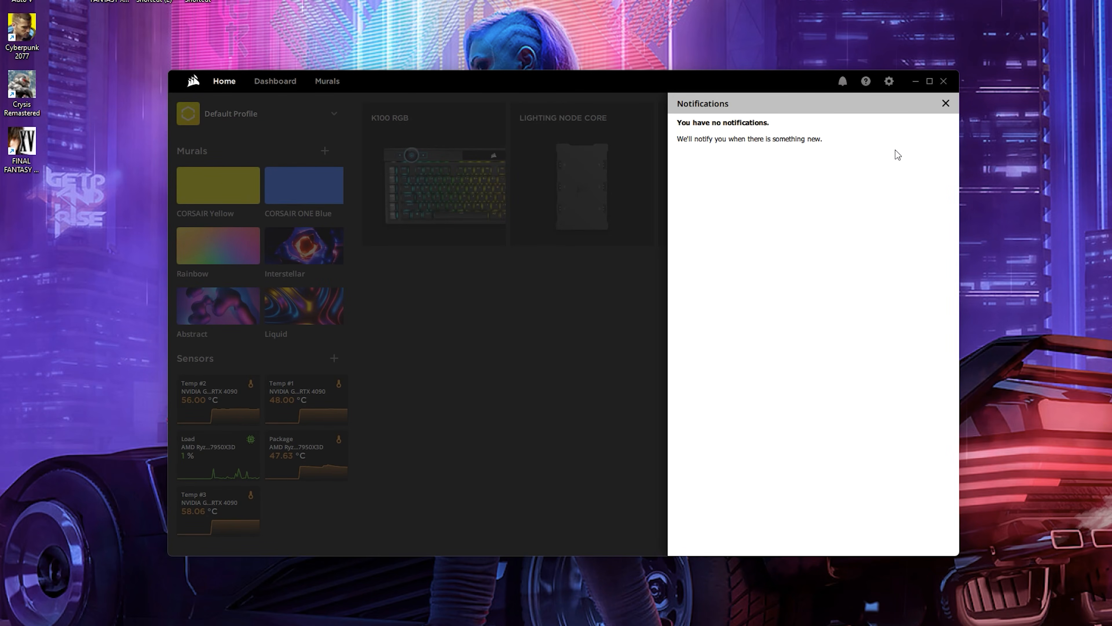
left_click(613, 307)
mouse_move(752, 241)
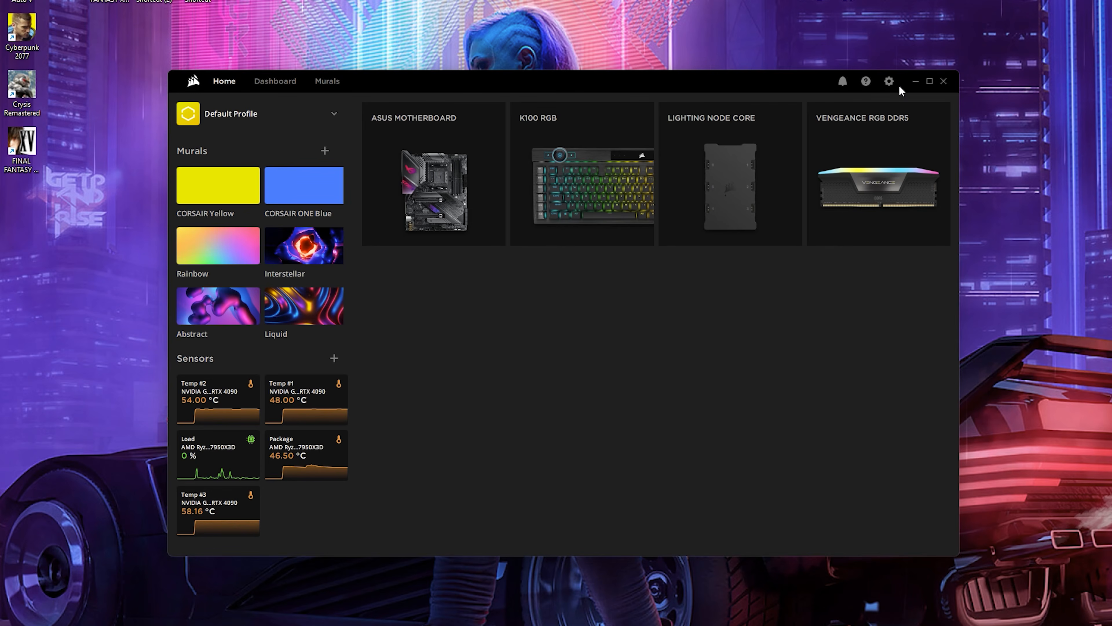
left_click(889, 81)
left_click(747, 137)
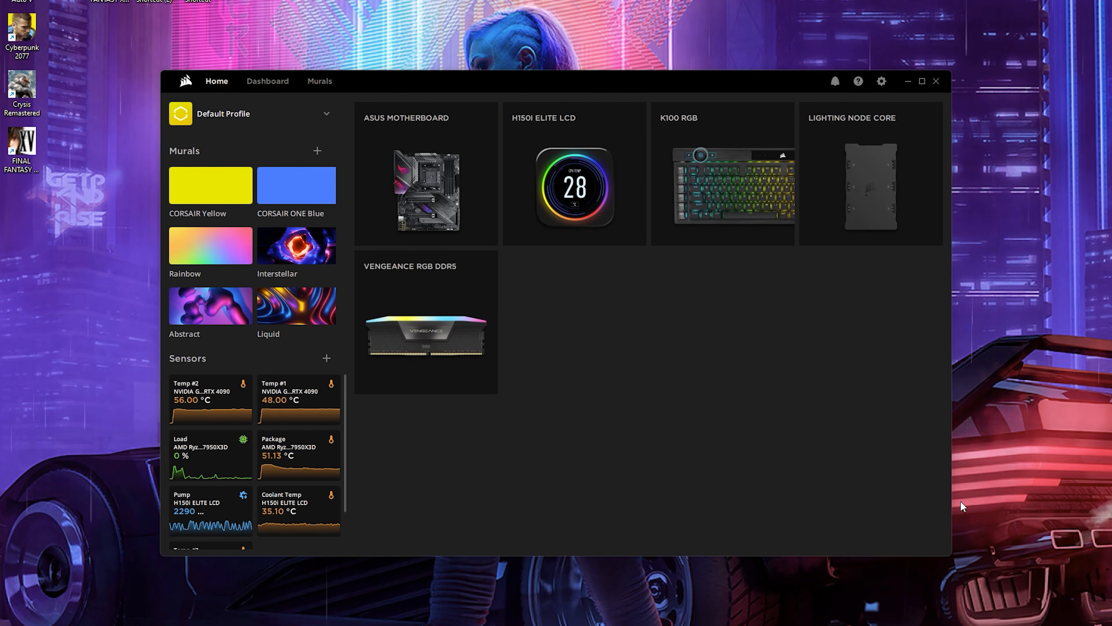
Step: Open the ASUS motherboard's lighting effects and show the settings of its Rain 1 layer
left_click(463, 229)
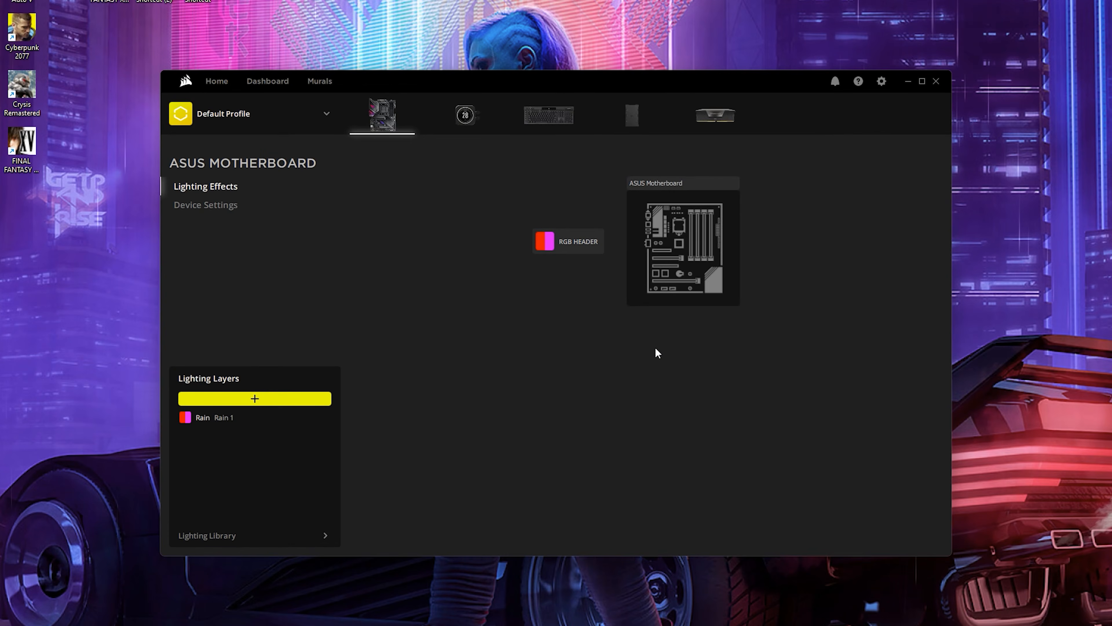
left_click(248, 419)
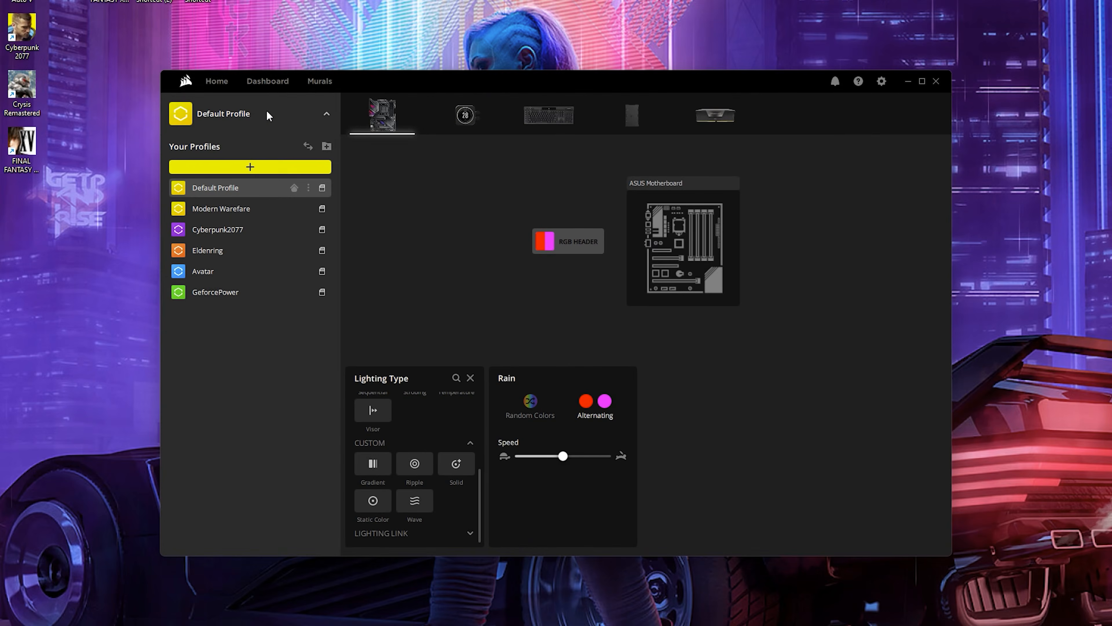
Step: Collapse the profile list and open the Lighting Setup of the H150i Elite LCD
left_click(269, 110)
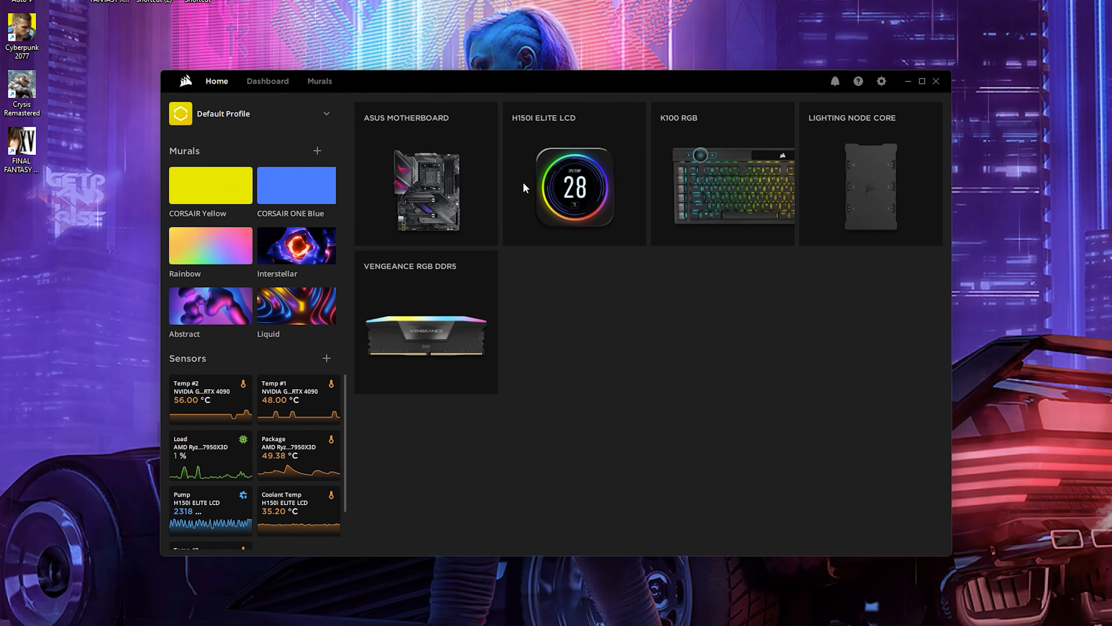
mouse_move(572, 186)
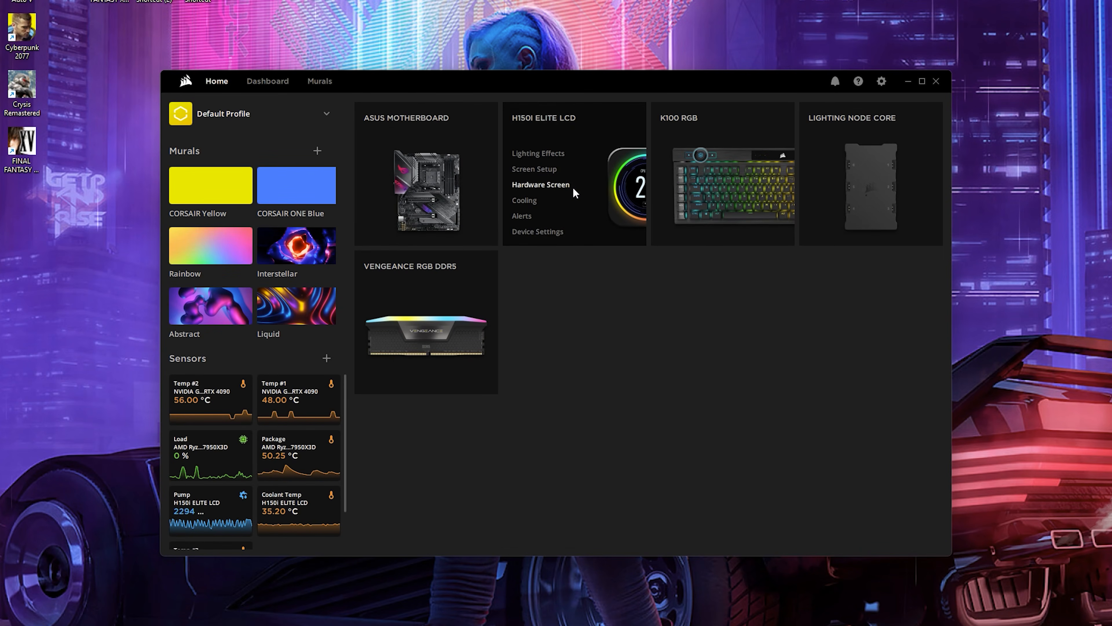
left_click(605, 187)
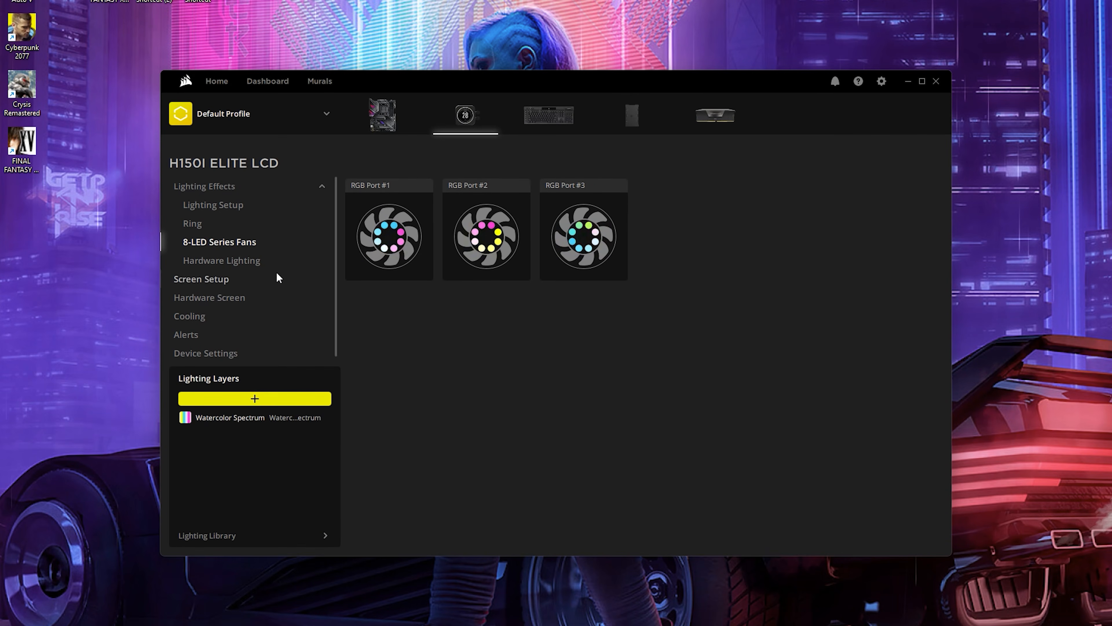
left_click(224, 206)
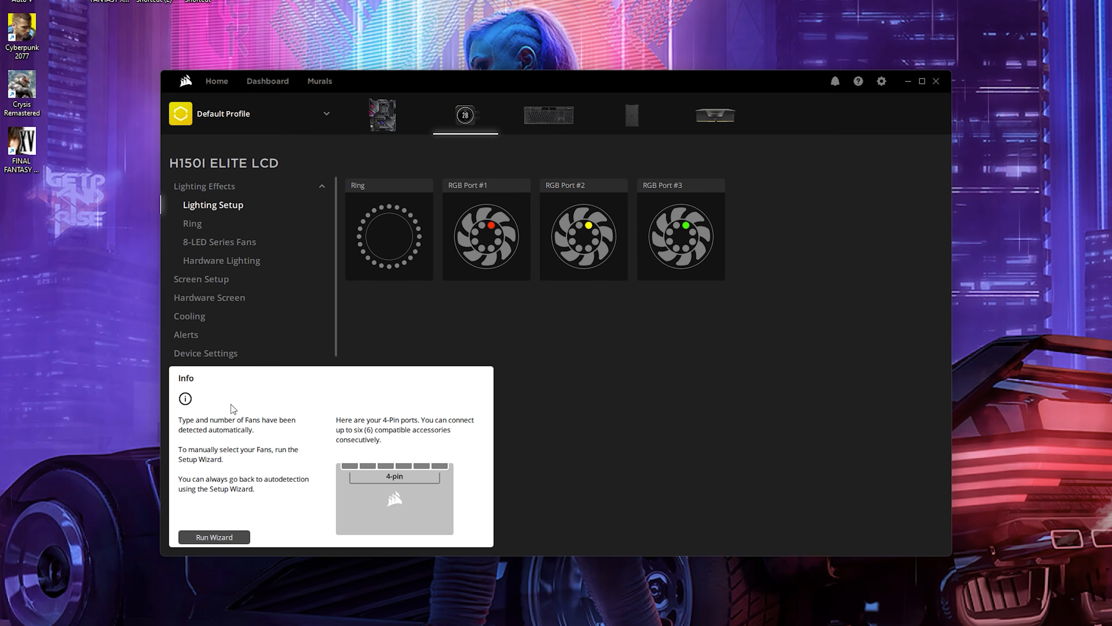
Step: Run the Lighting Setup 4-Pin Wizard with autodetection for all six RGB ports and finish with the detected device layout
left_click(191, 224)
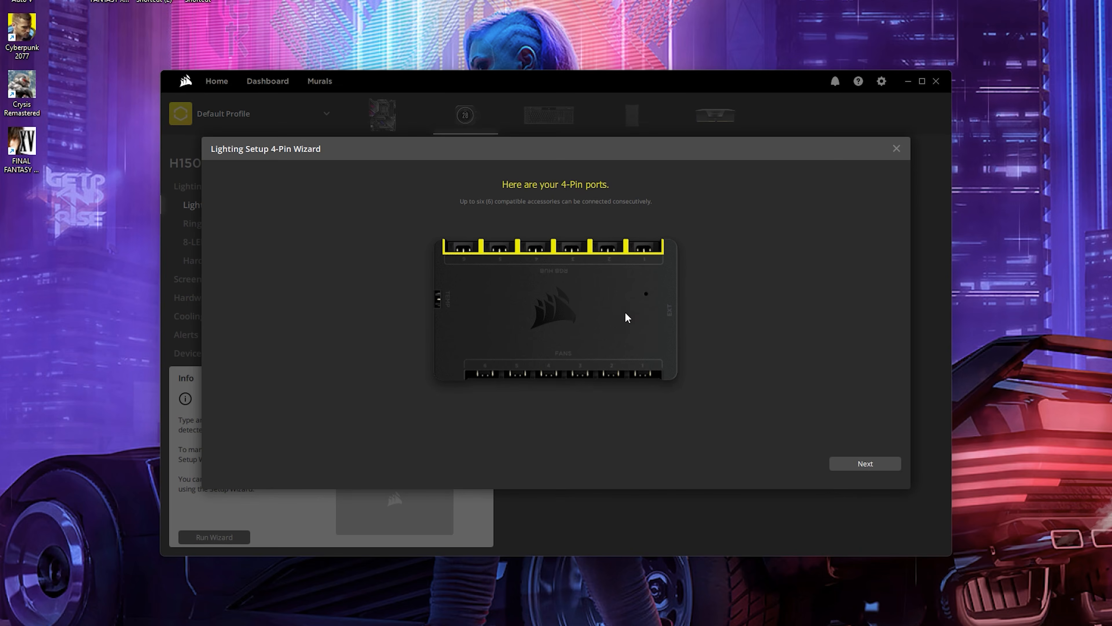
left_click(876, 464)
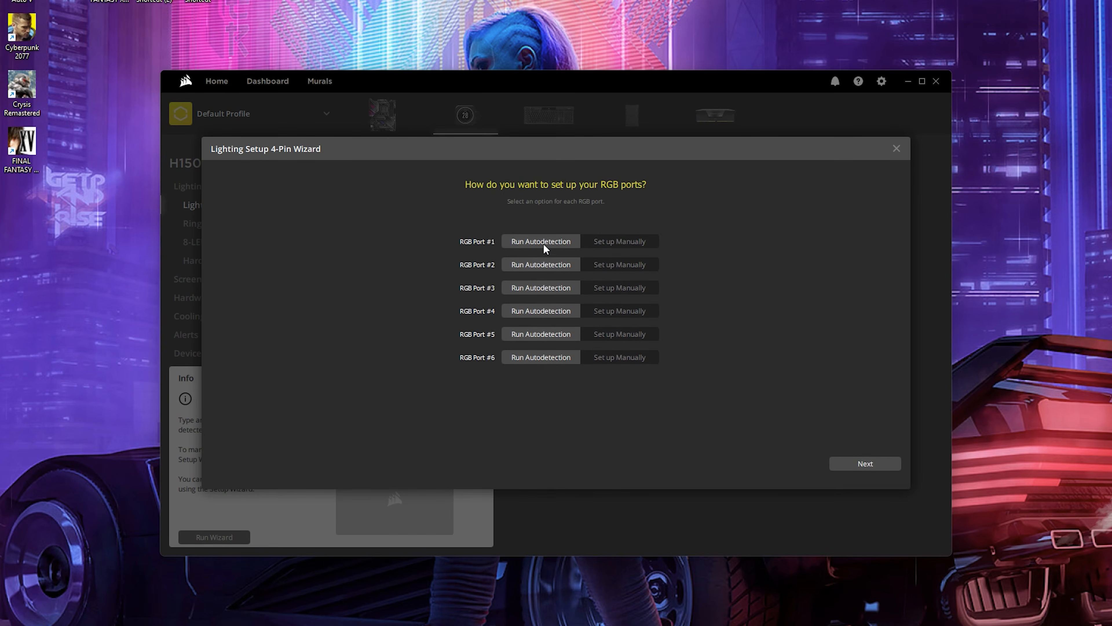
left_click(867, 464)
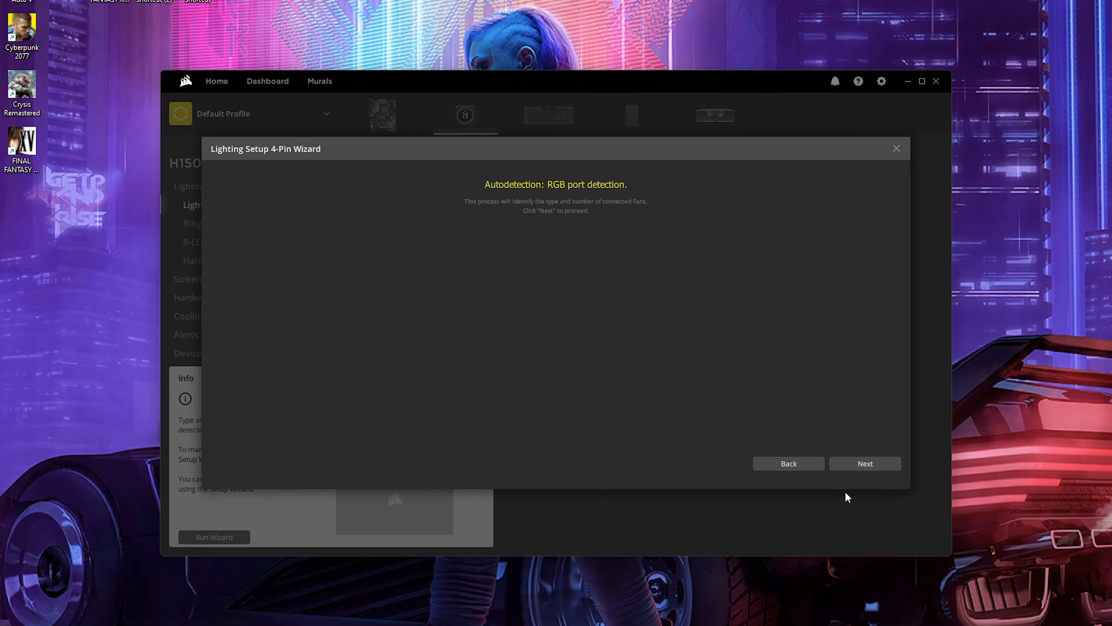
left_click(865, 463)
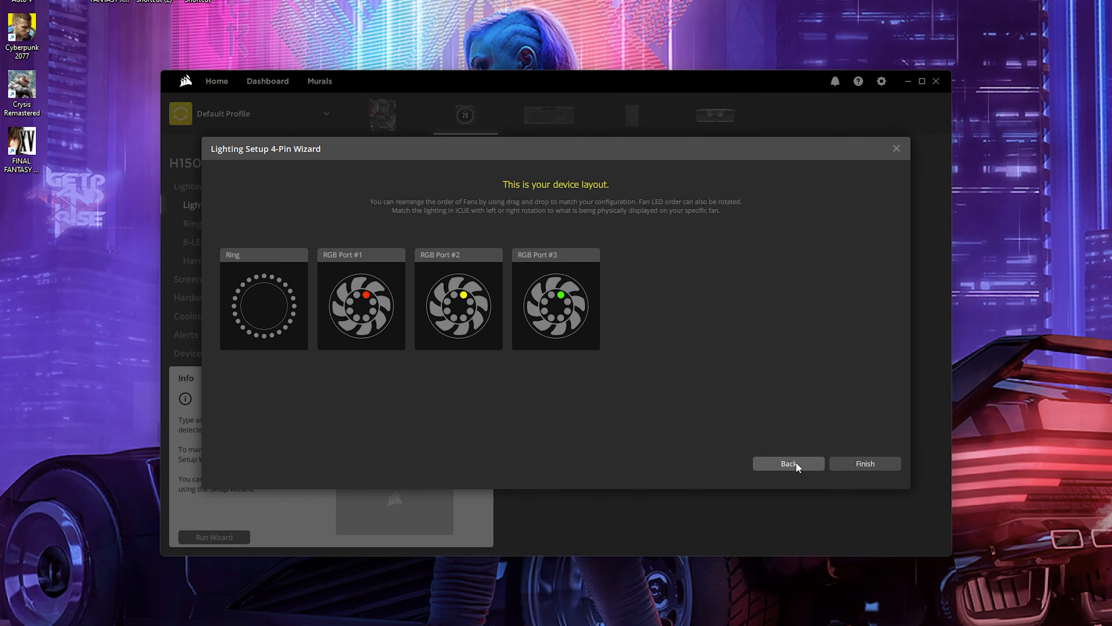
left_click(855, 465)
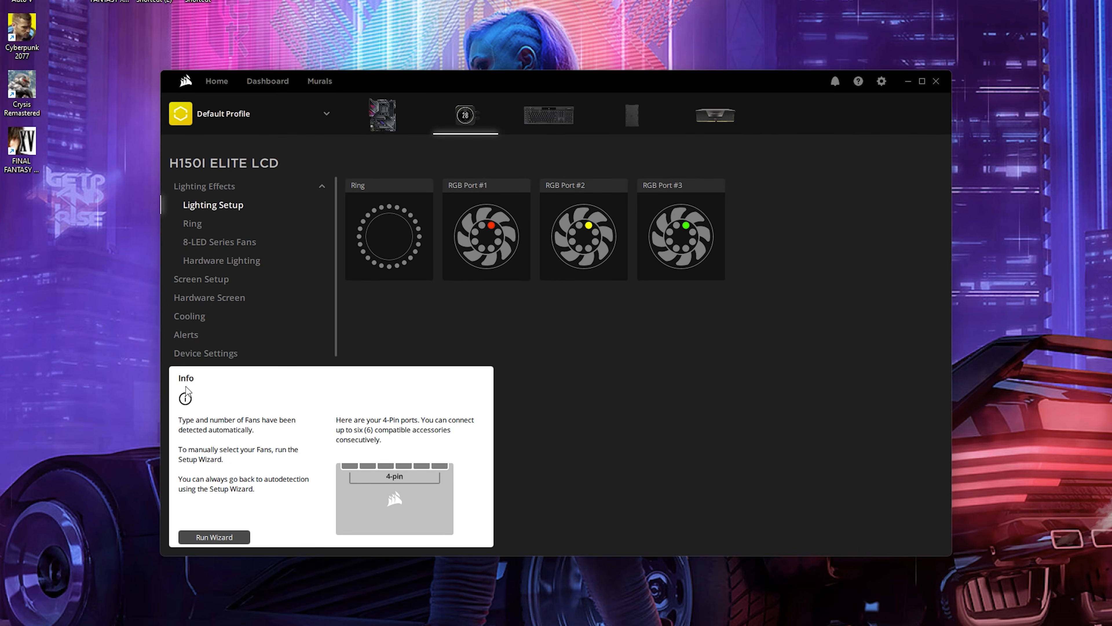
Step: Change the 8-LED Series Fans' Watercolor Spectrum layer to Color Wave, after trying Color Warp, and limit it to RGB Port #1
mouse_move(457, 270)
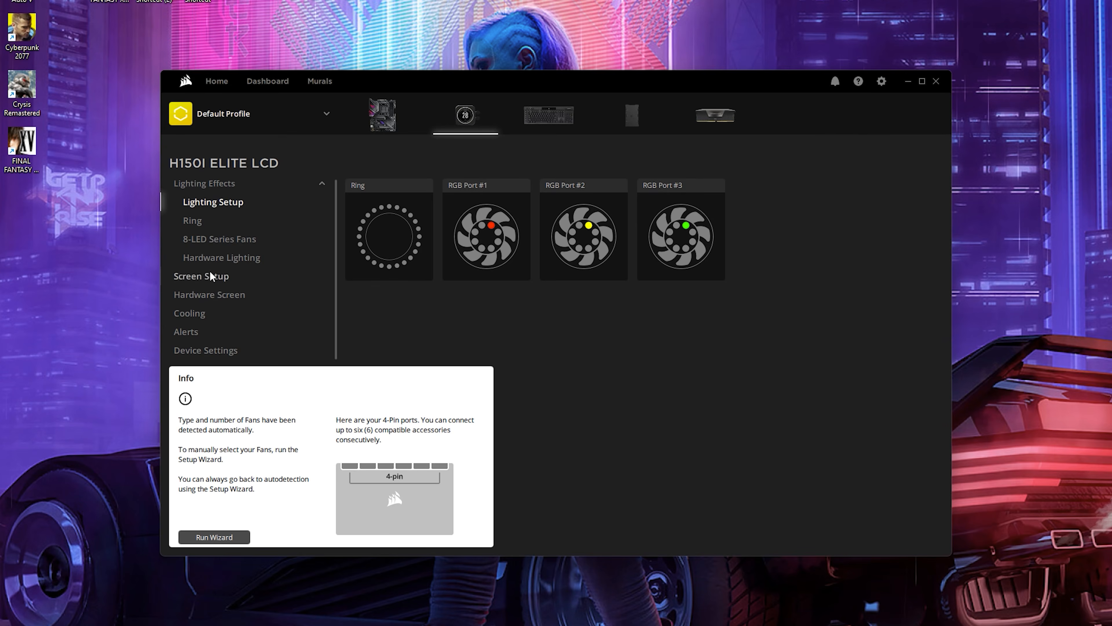
left_click(233, 243)
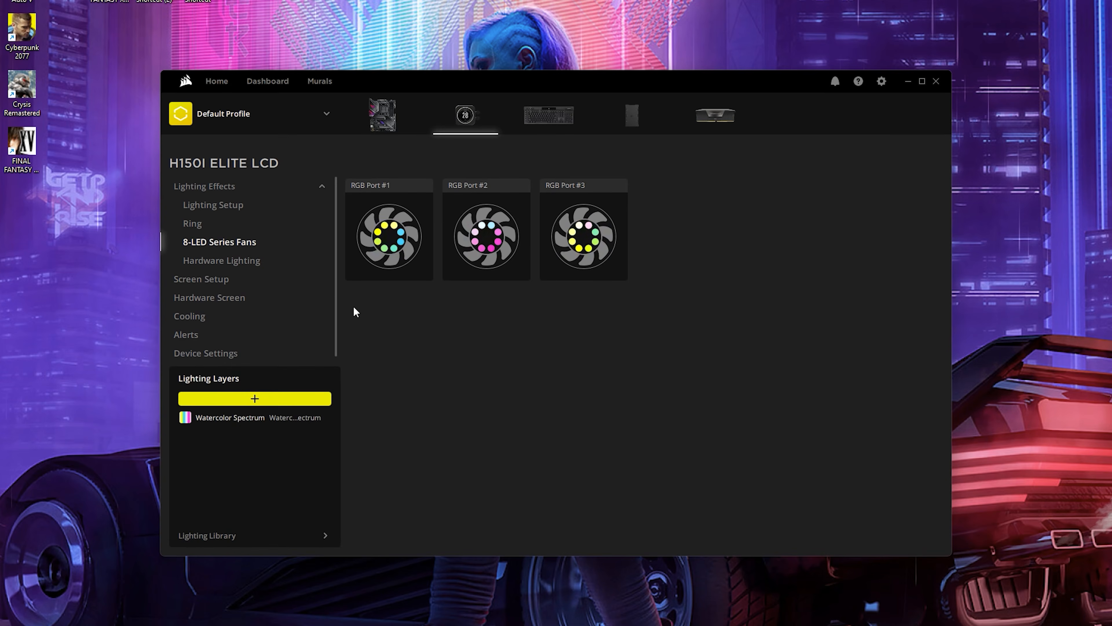
left_click(263, 417)
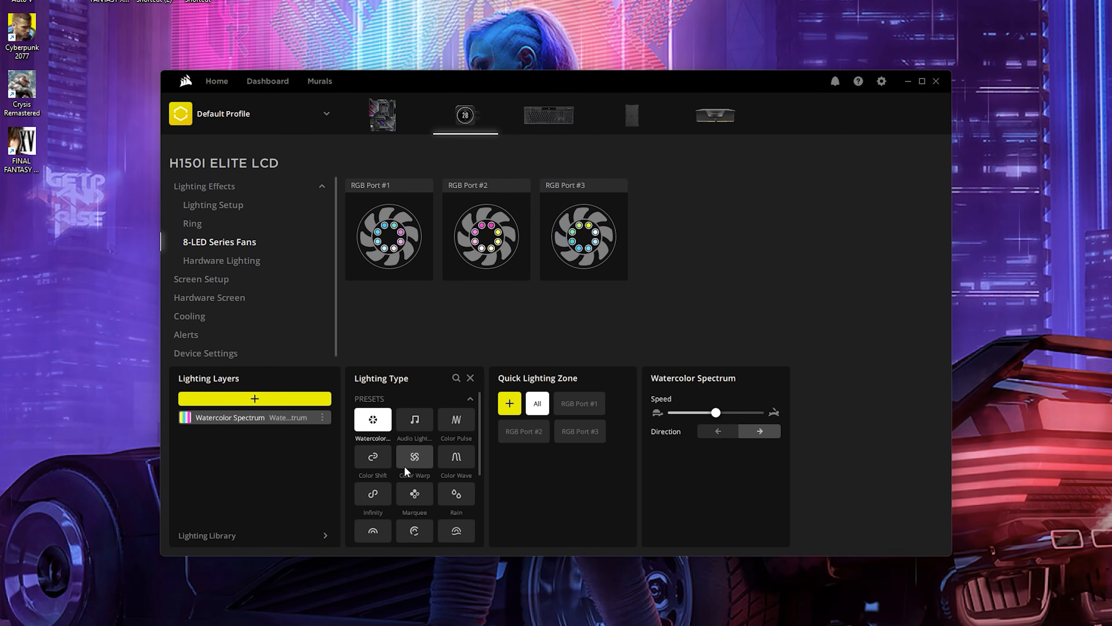
left_click(415, 461)
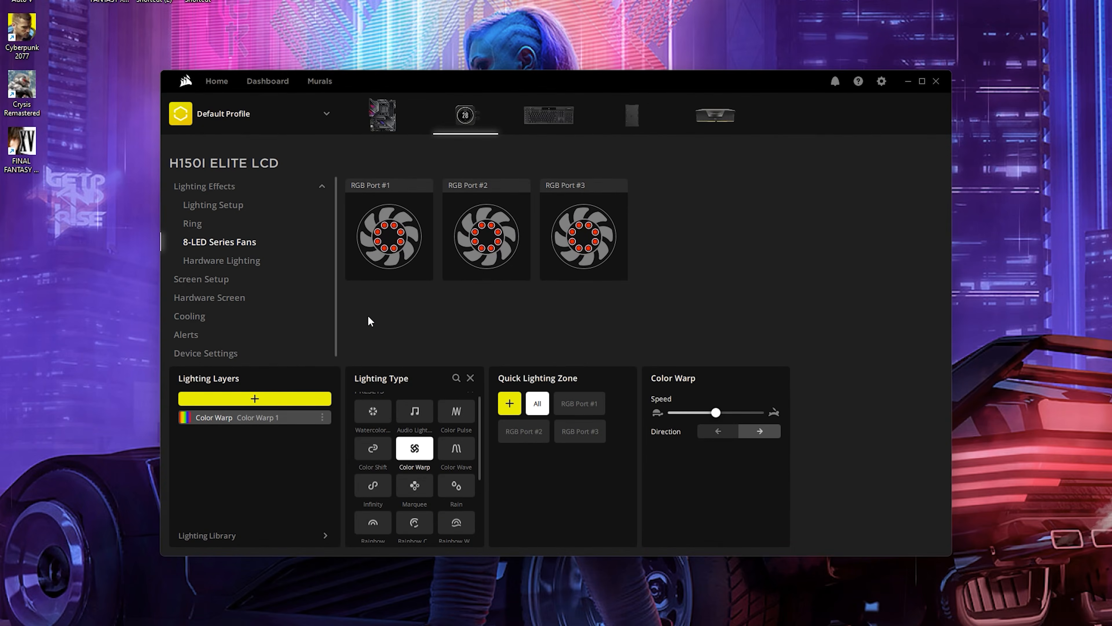
left_click(394, 226)
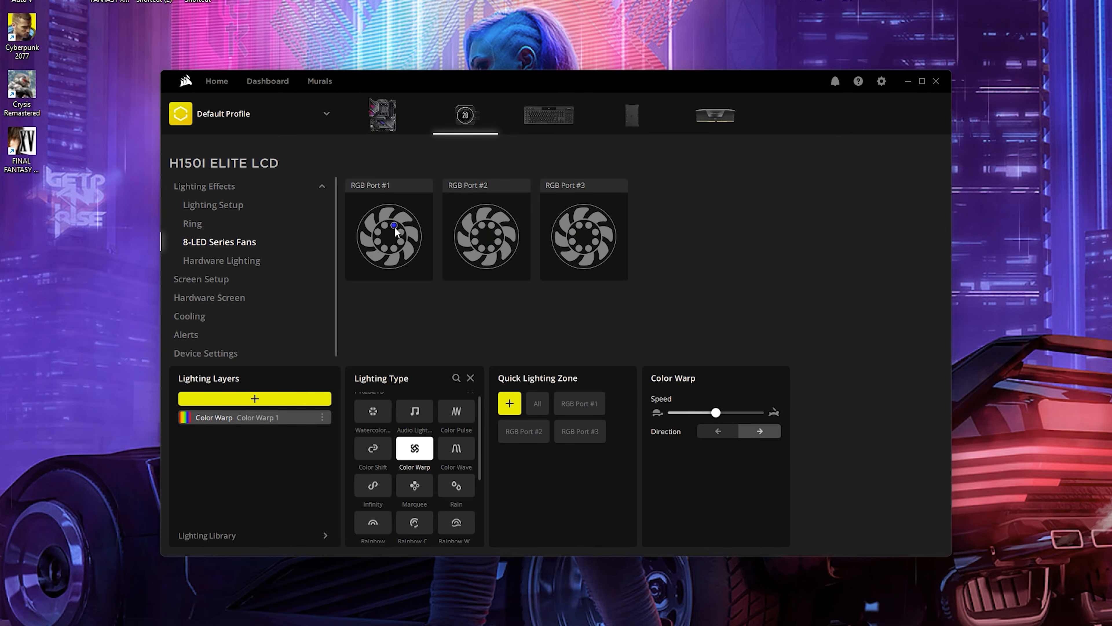
left_click(446, 467)
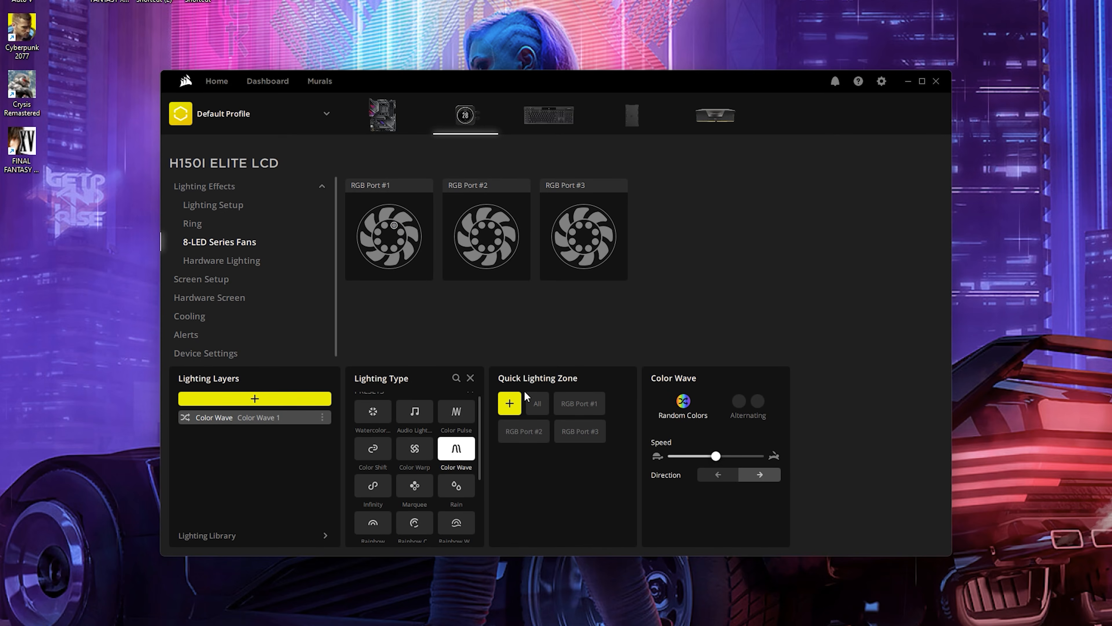
left_click(533, 402)
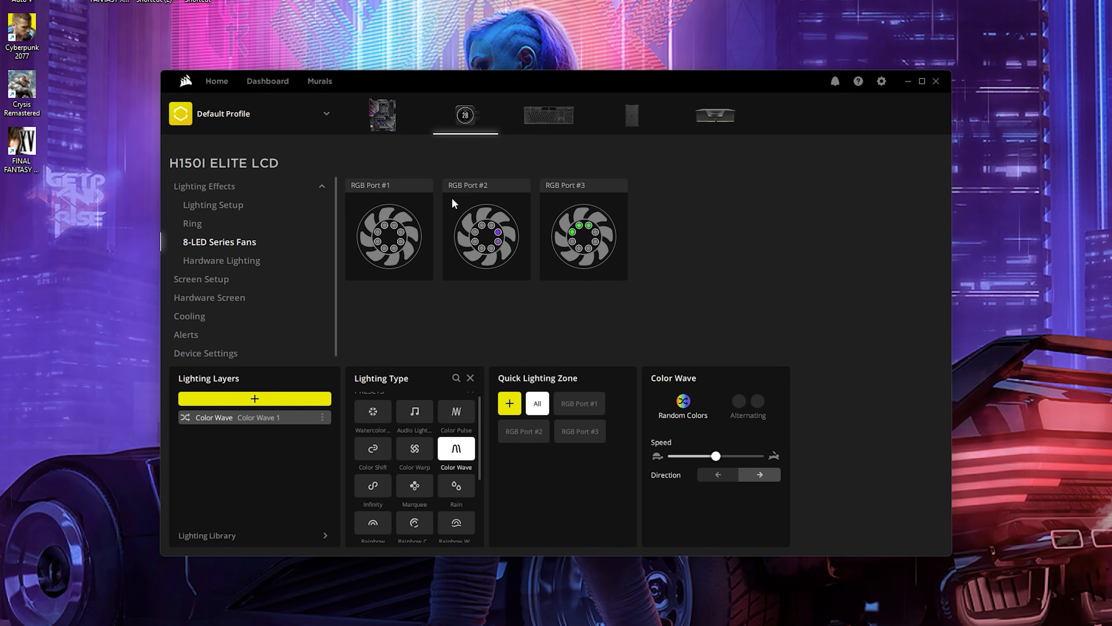
left_click(573, 405)
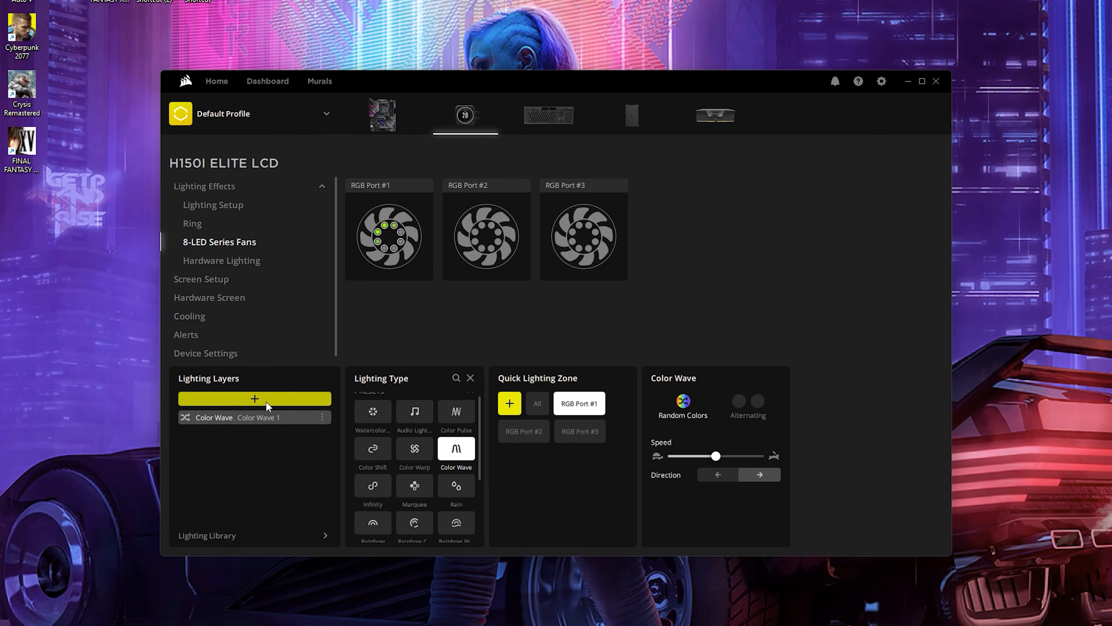
Step: Add a Rain lighting layer to the 8-LED Series Fans and assign it to RGB Port #2
left_click(249, 398)
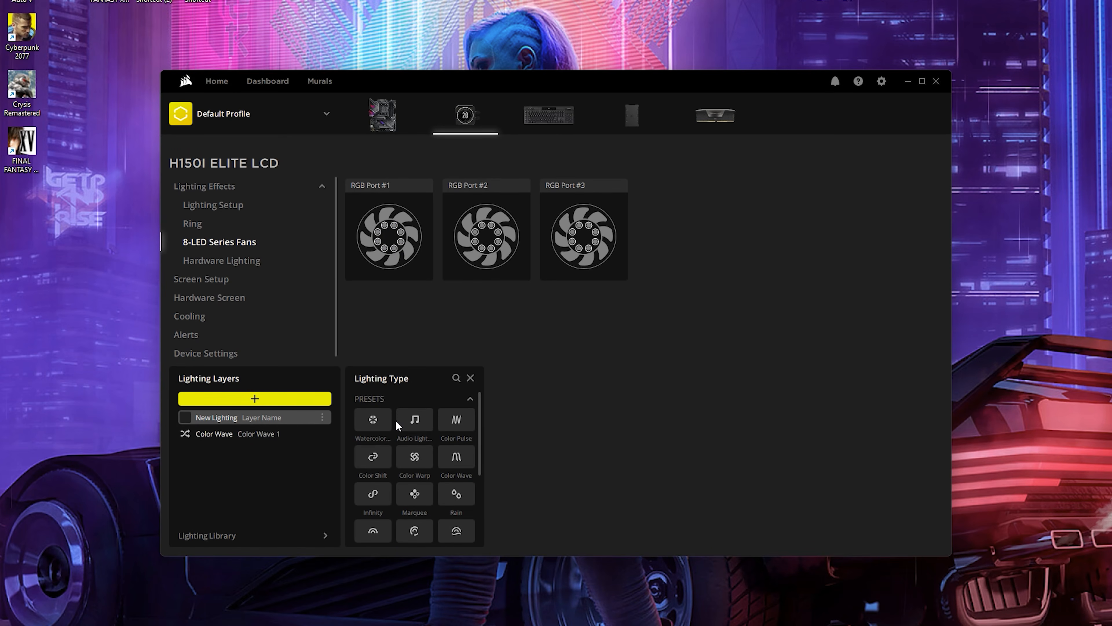
scroll(473, 471, "down", 1)
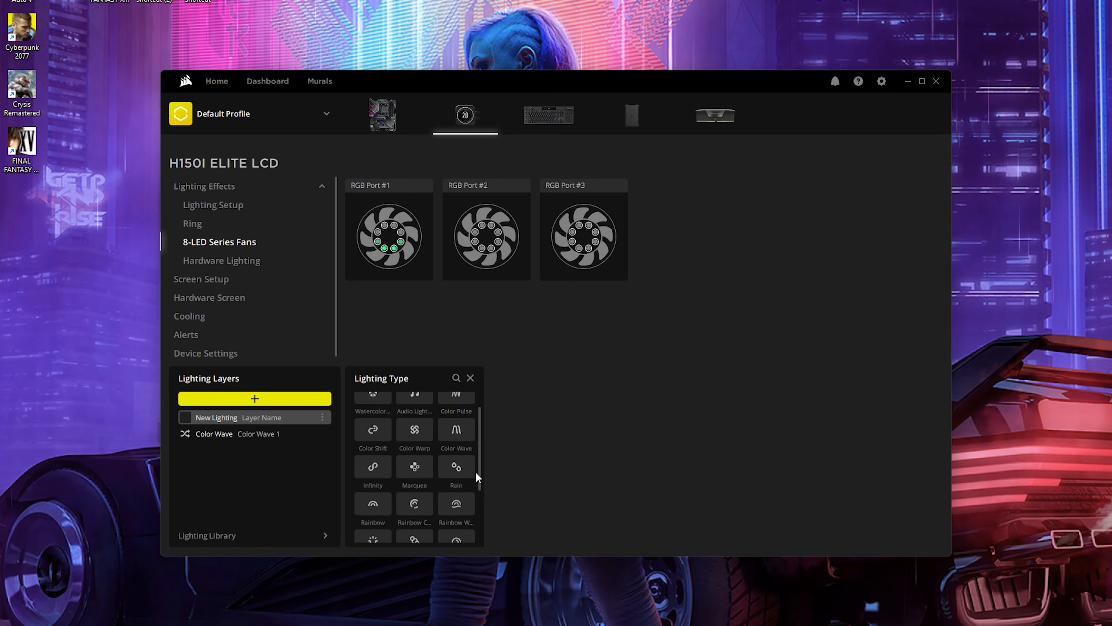
left_click(451, 466)
left_click(502, 436)
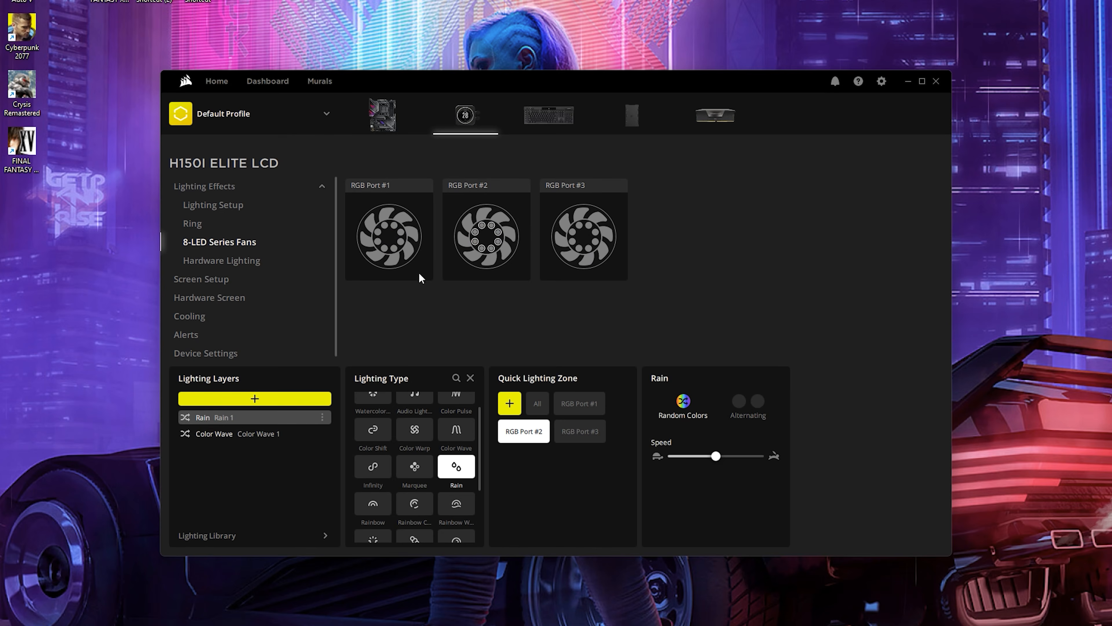
Step: Add a Sequential lighting layer to the 8-LED Series Fans and restrict it to RGB Port #3
left_click(278, 398)
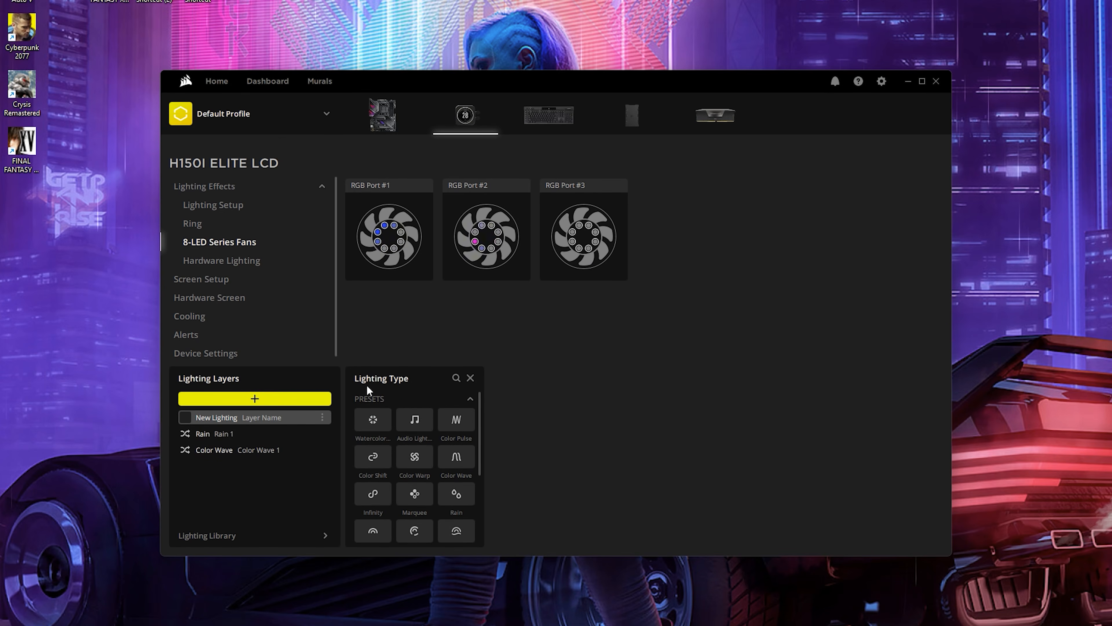
scroll(456, 508, "down", 3)
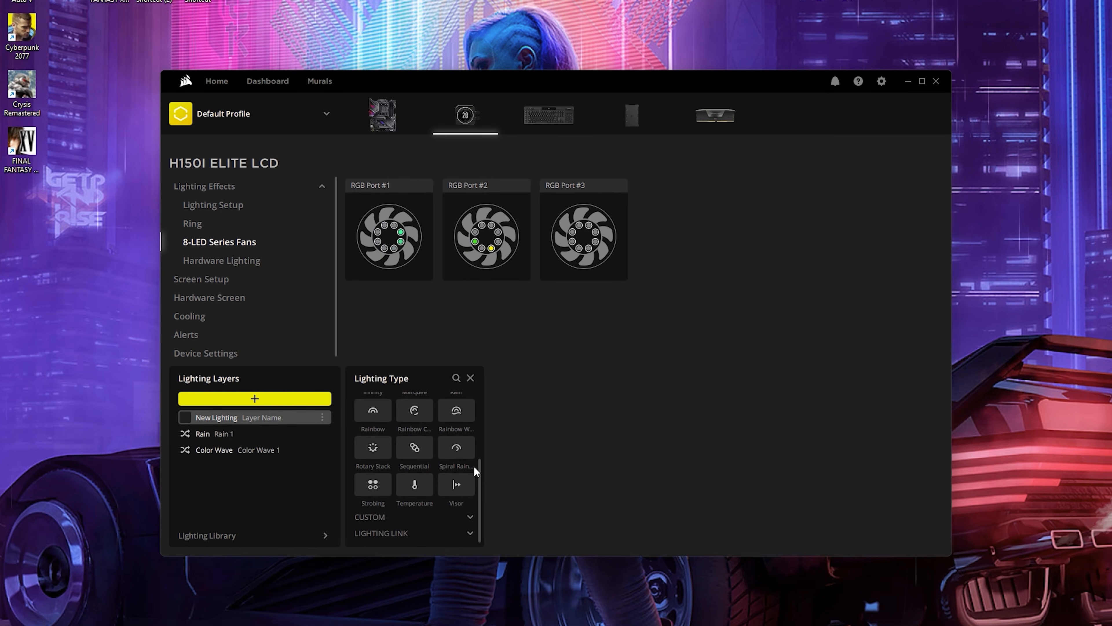
left_click(414, 447)
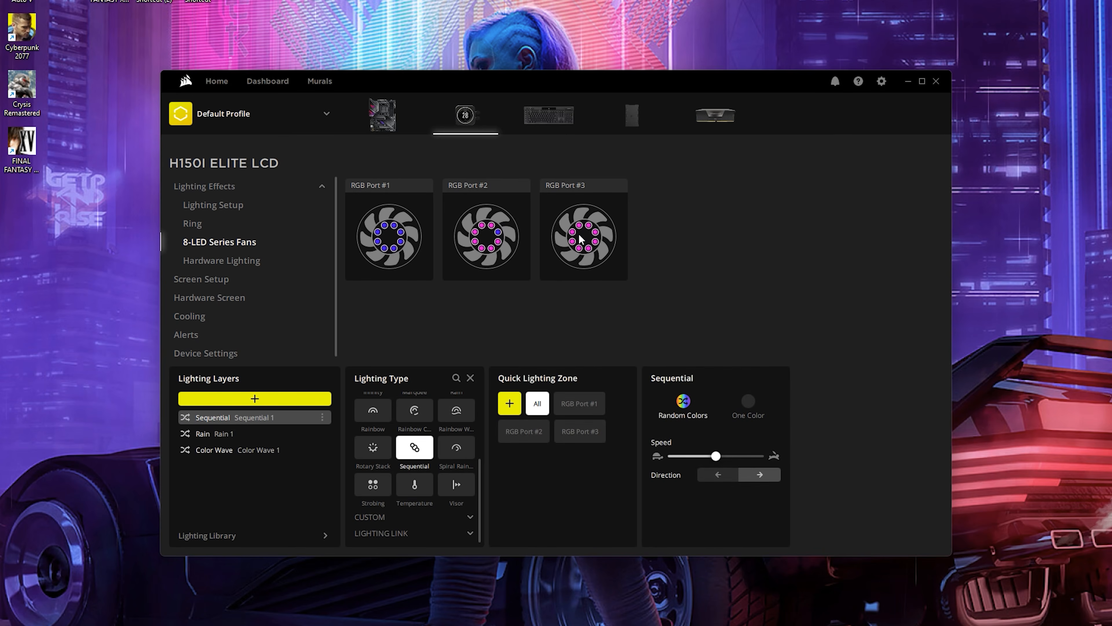
left_click(582, 430)
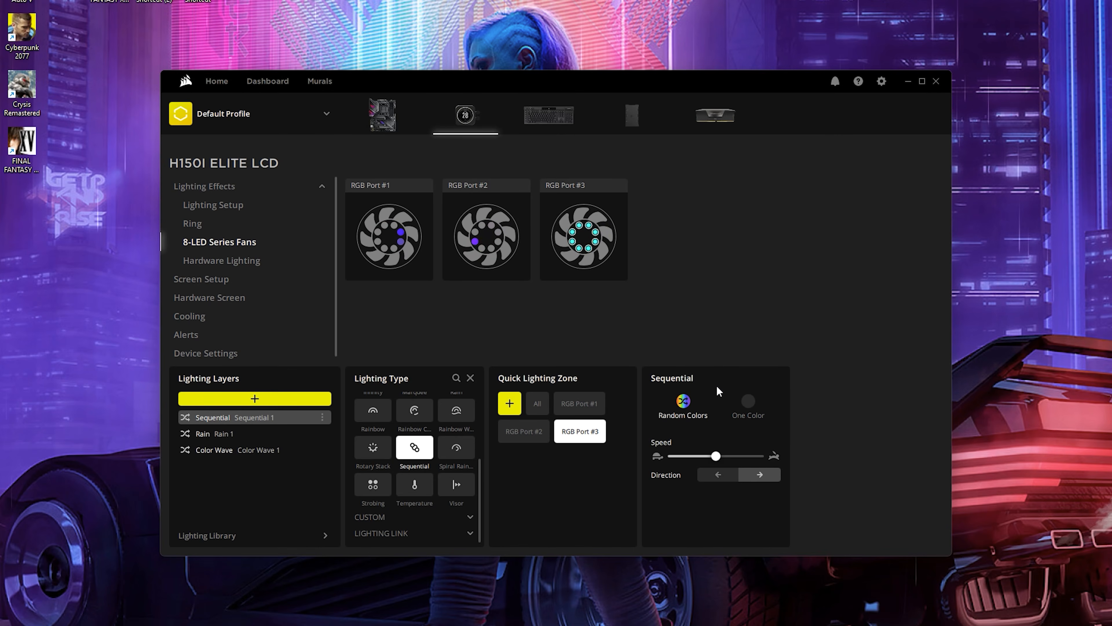
mouse_move(739, 459)
Step: Open the cooler's Screen Setup and look at the sensor options of the Fade Fill screen
left_click(215, 280)
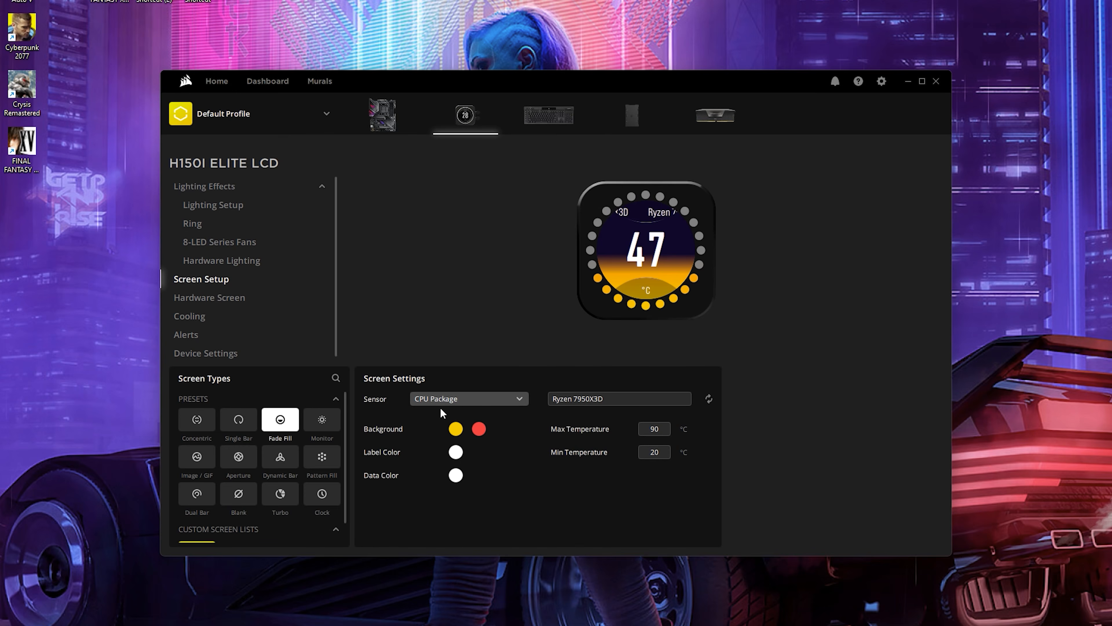
left_click(495, 404)
left_click(811, 371)
scroll(214, 311, "down", 1)
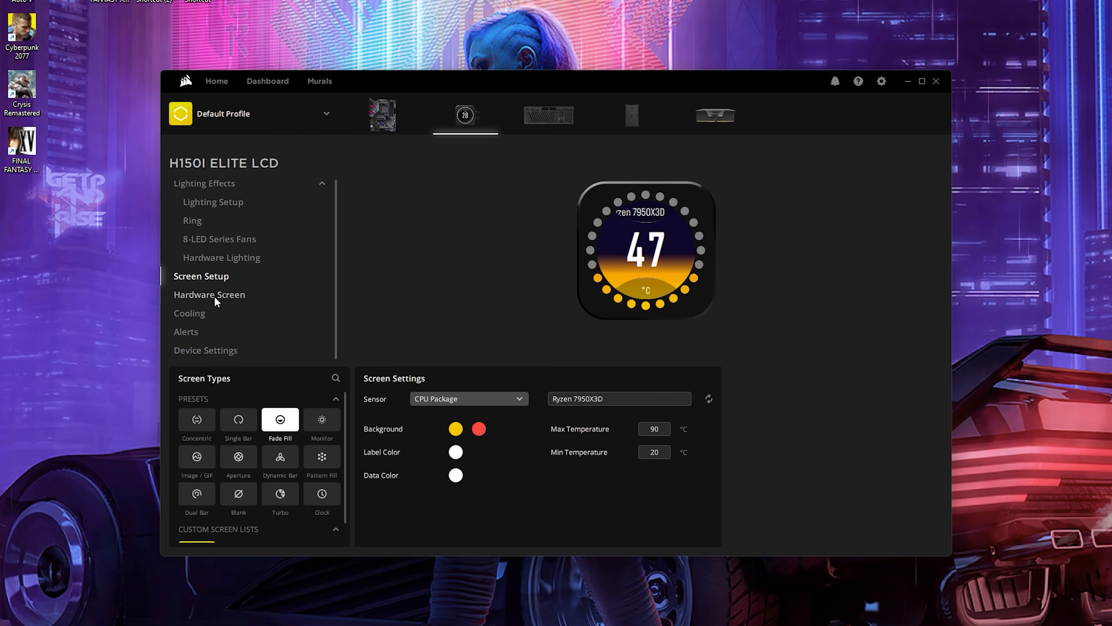
Step: Try the Image / GIF type on the hardware screen with the purple light GIF and the neon city GIF
left_click(214, 296)
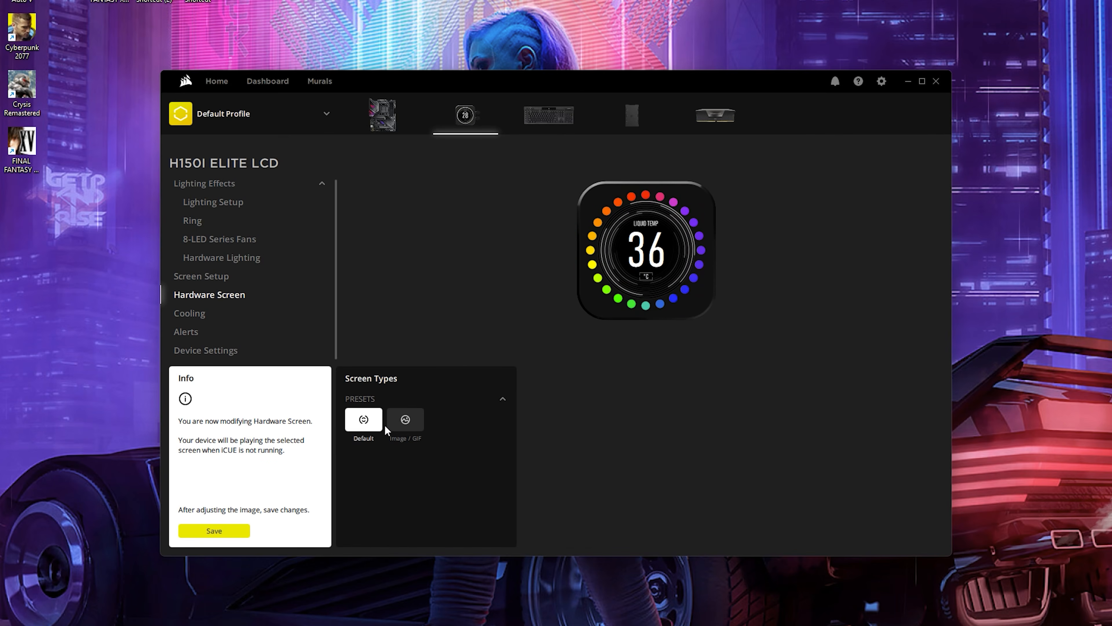
left_click(416, 421)
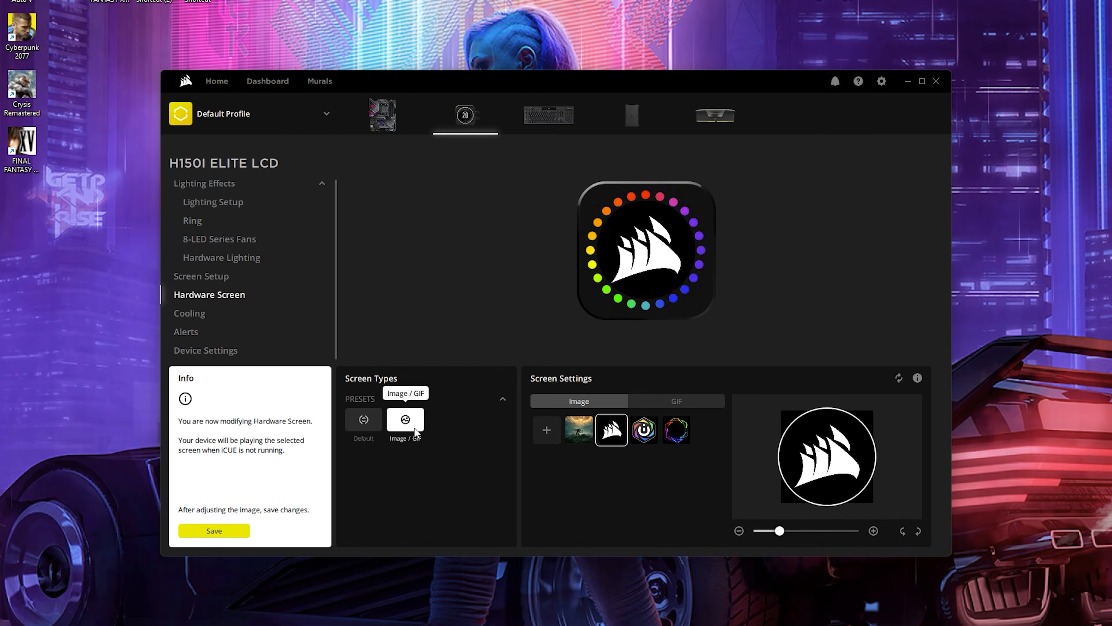
left_click(677, 401)
left_click(616, 430)
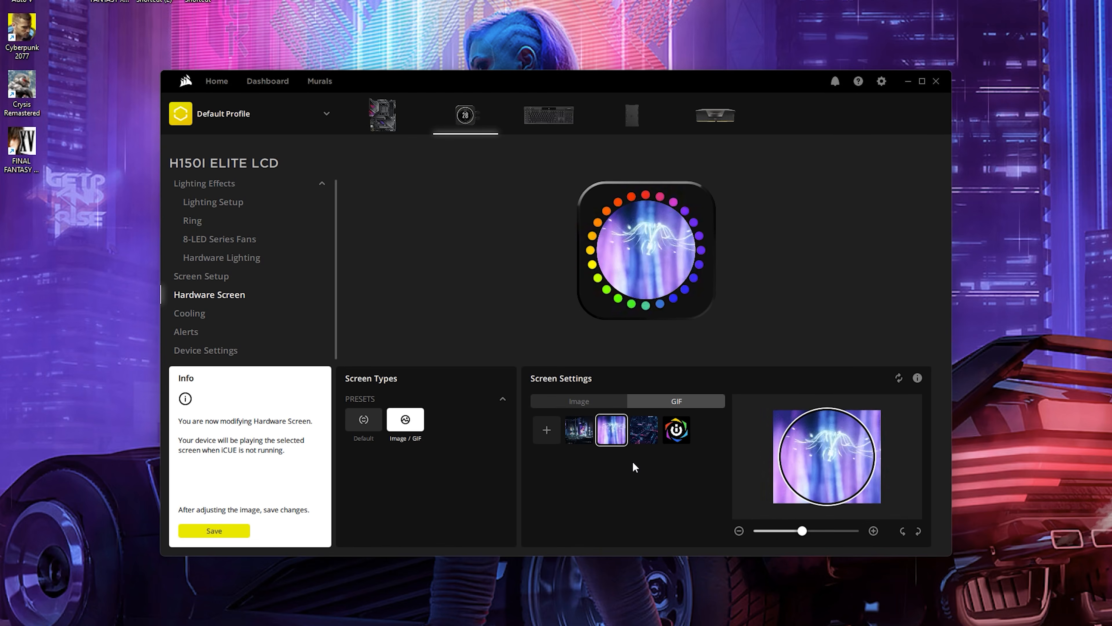
left_click(647, 438)
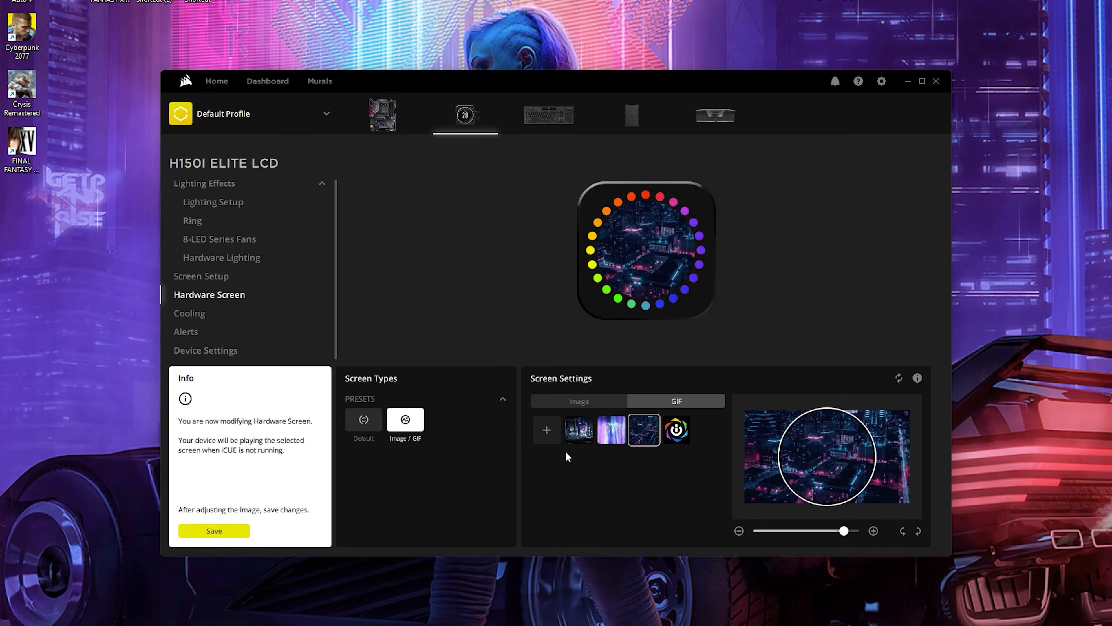
Step: Revisit Screen Setup, return to the hardware screen and compare its Default and Image / GIF types, ending on the Corsair logo image
left_click(216, 276)
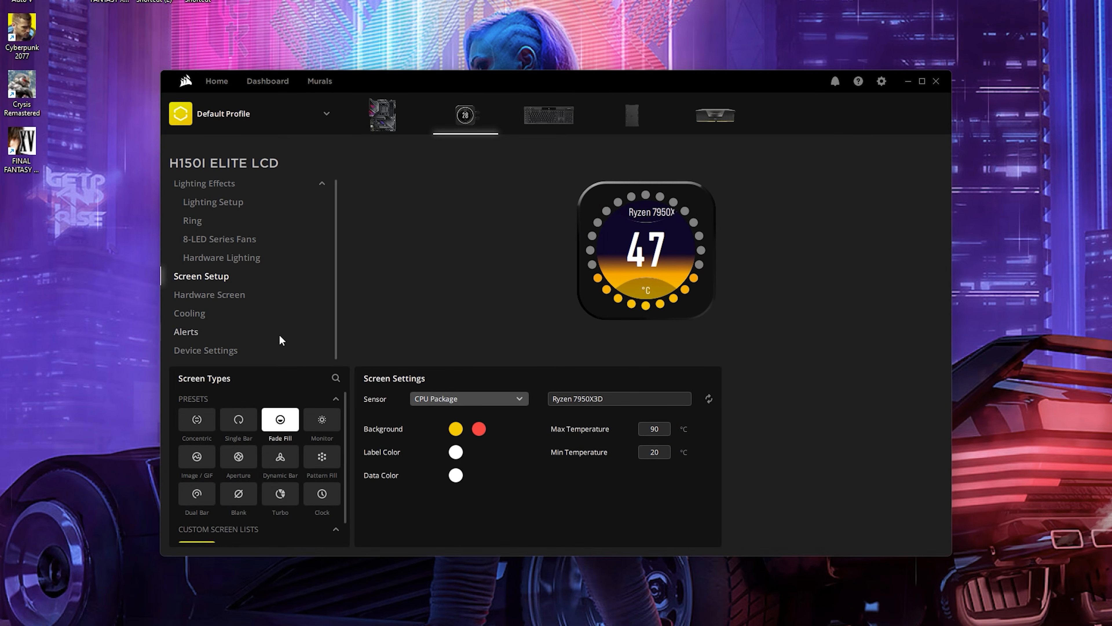
left_click(233, 300)
left_click(363, 419)
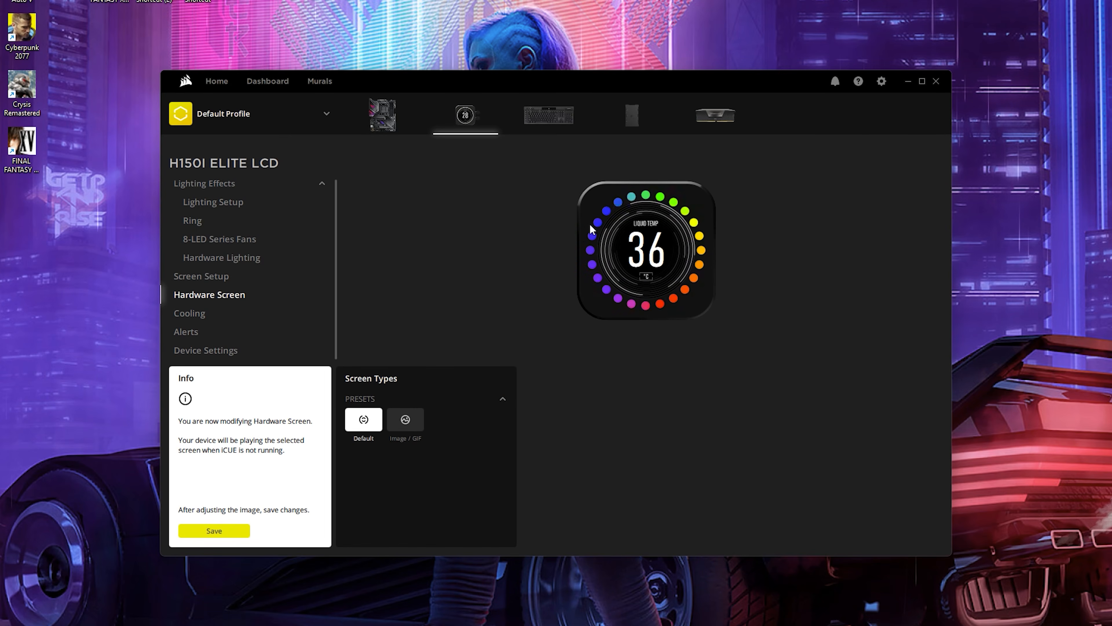
left_click(405, 425)
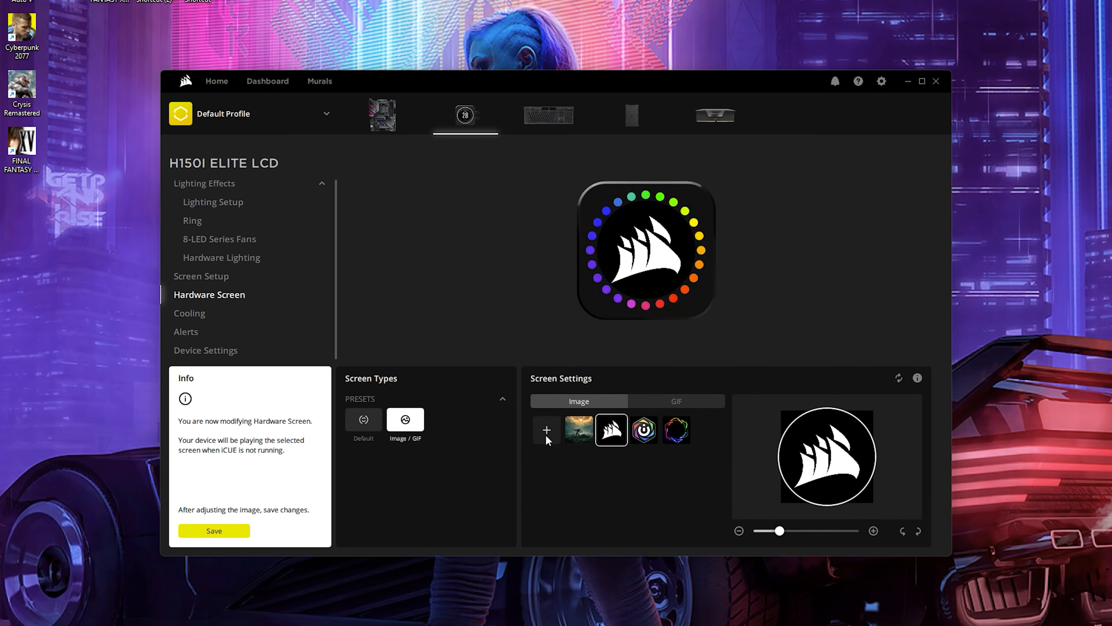
left_click(365, 420)
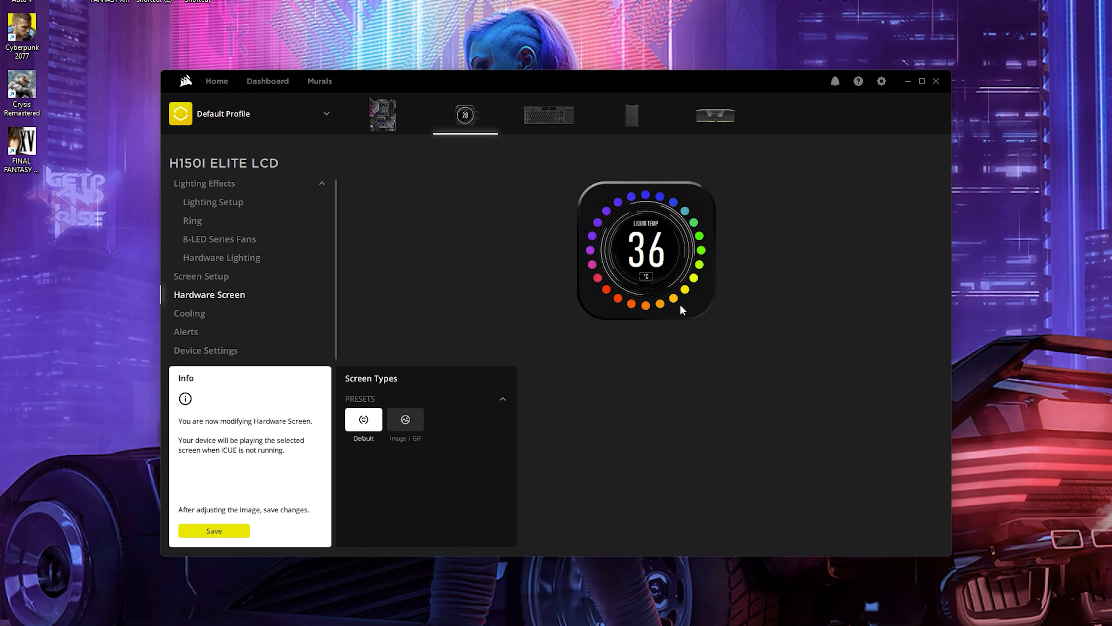
left_click(412, 423)
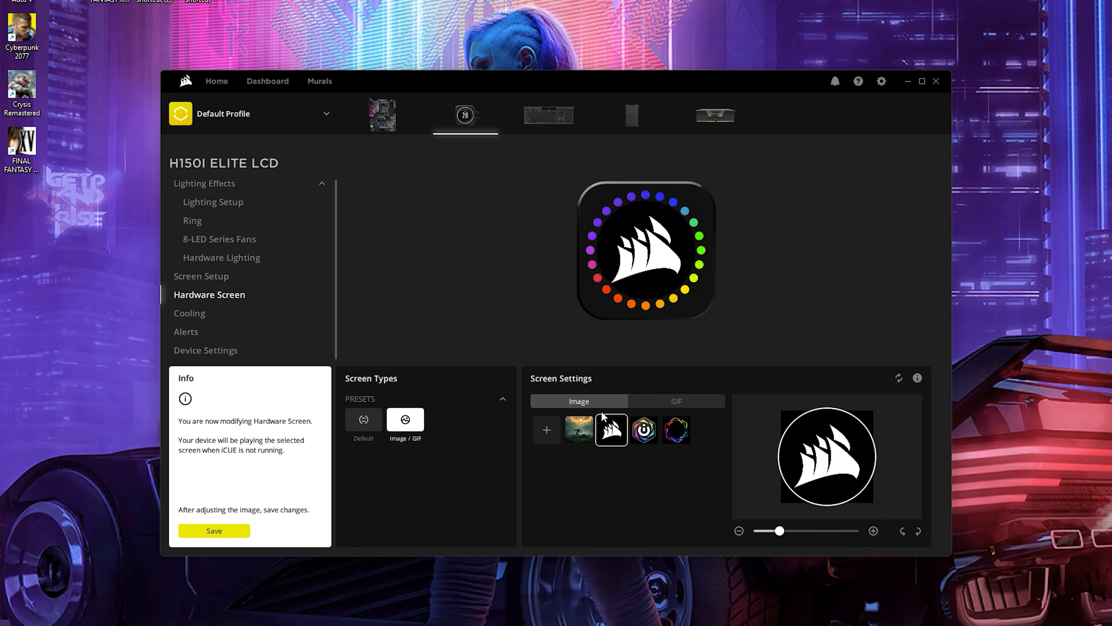
Step: Open the H150i Elite LCD's cooling page and look at the preset choices for Fan #1, Fan #2 and Fan #3
left_click(192, 312)
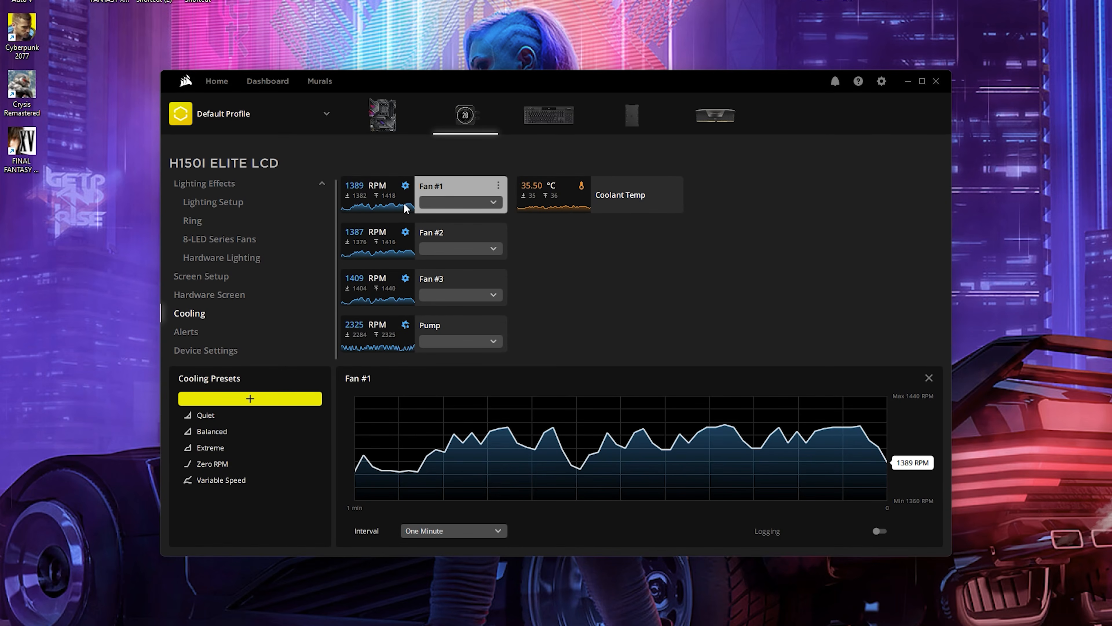
left_click(492, 202)
left_click(538, 239)
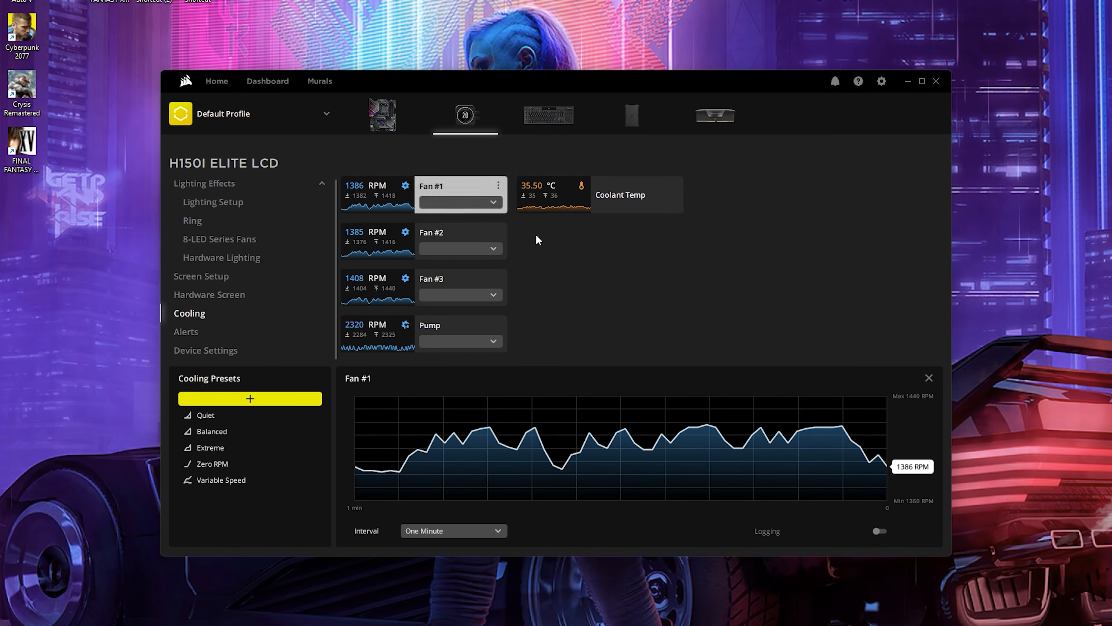
left_click(491, 251)
left_click(551, 255)
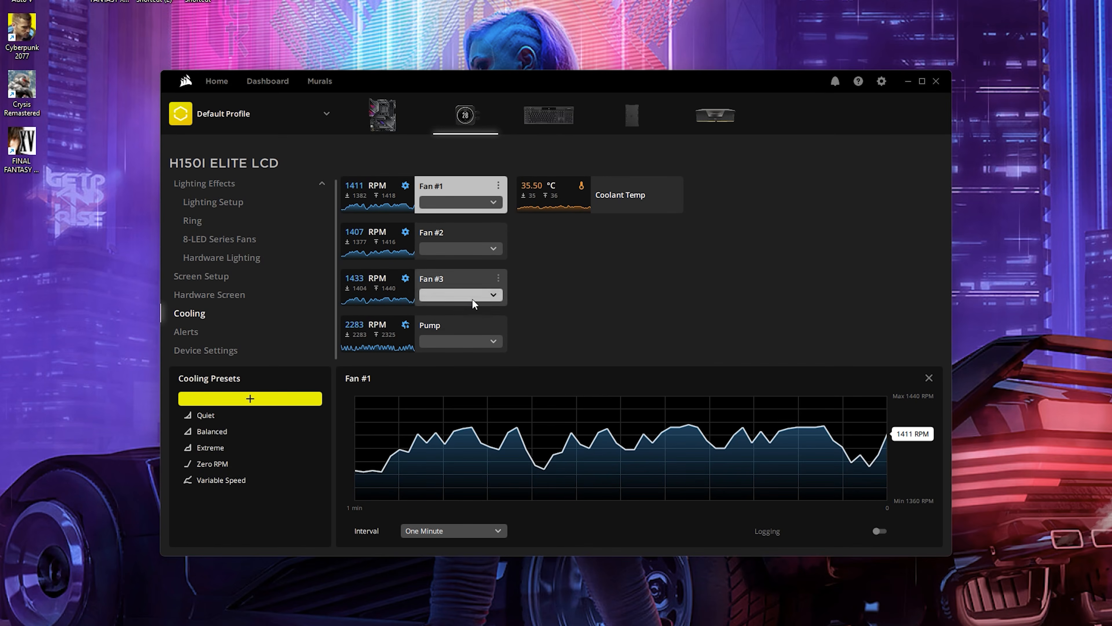
left_click(472, 299)
left_click(592, 287)
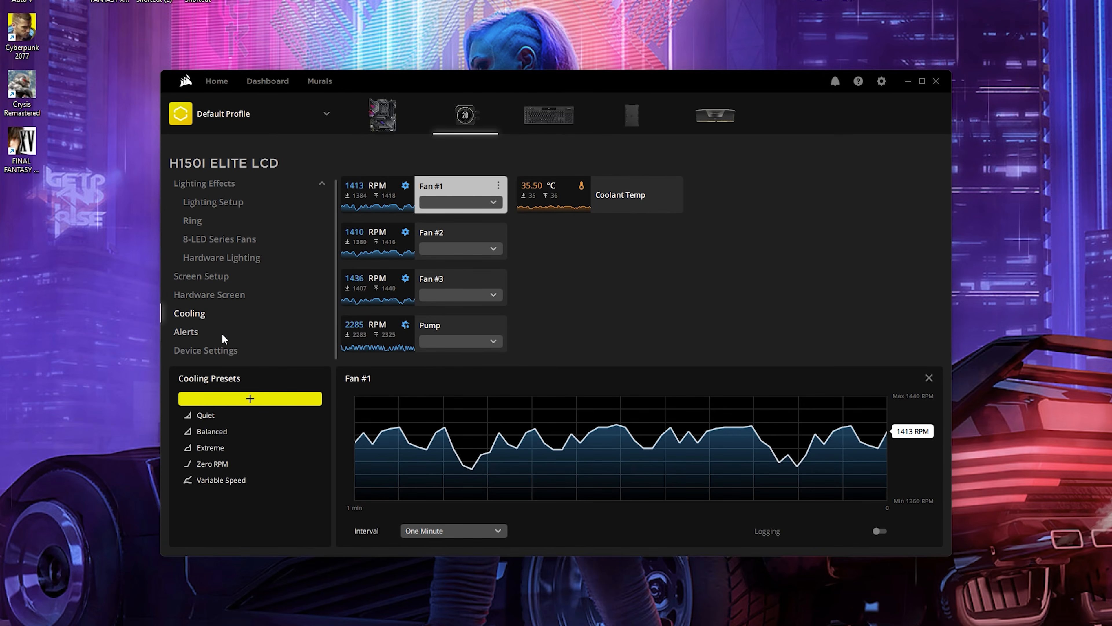
Step: Open the cooler's alerts and look at the alert choices for the coolant temperature
left_click(207, 331)
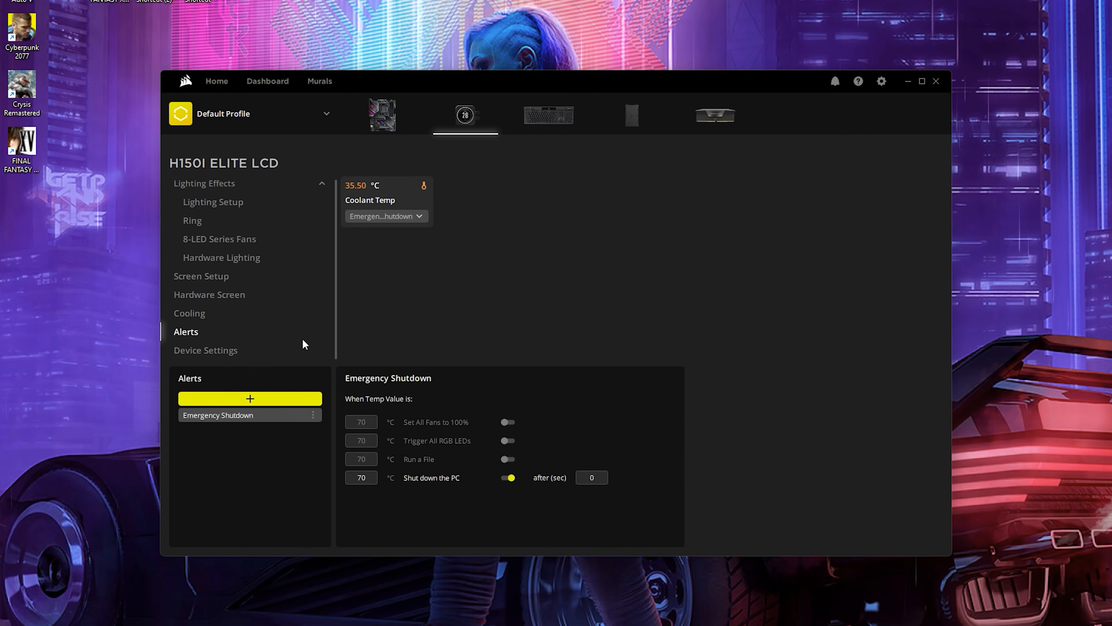
left_click(405, 215)
left_click(477, 211)
Step: Review the H150i Elite LCD's device settings, including the LCD screen case color choices, and close them
left_click(237, 351)
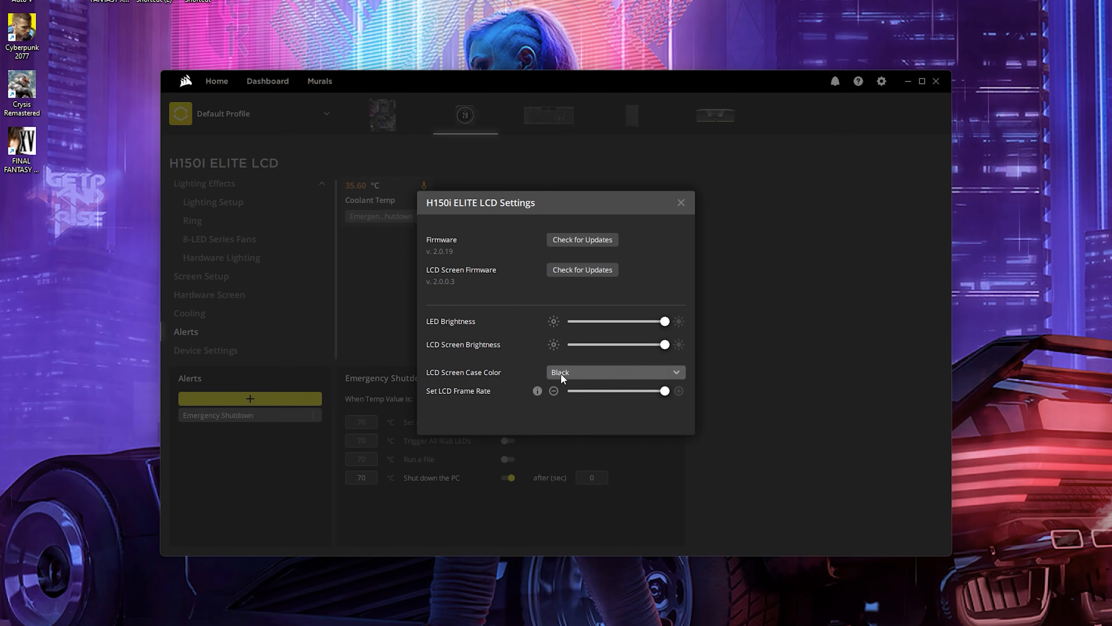
left_click(613, 372)
left_click(612, 370)
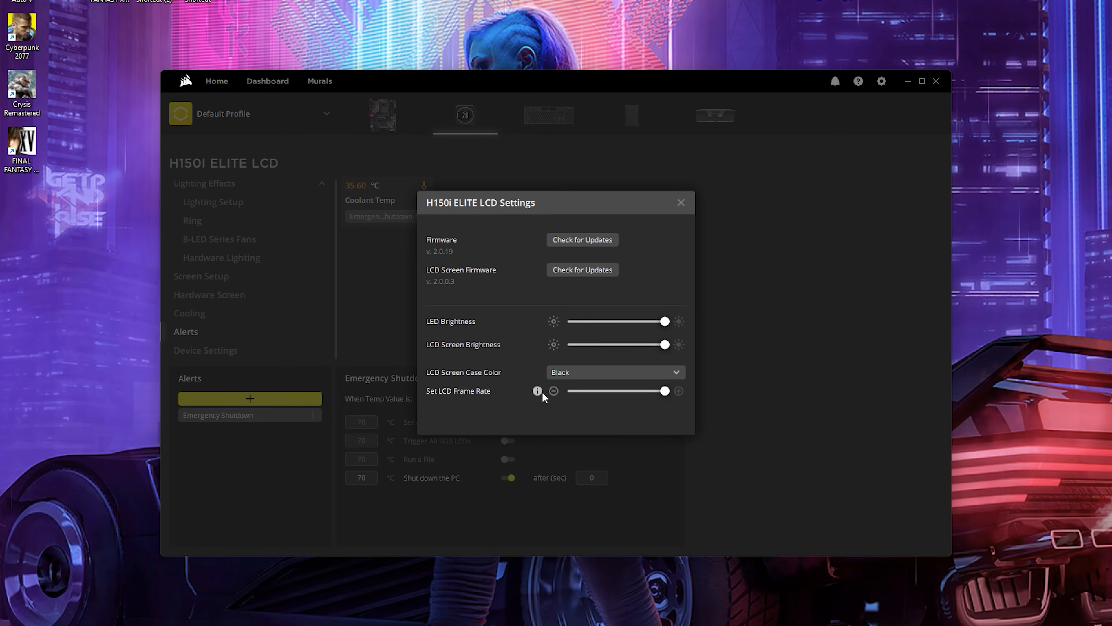
left_click(681, 203)
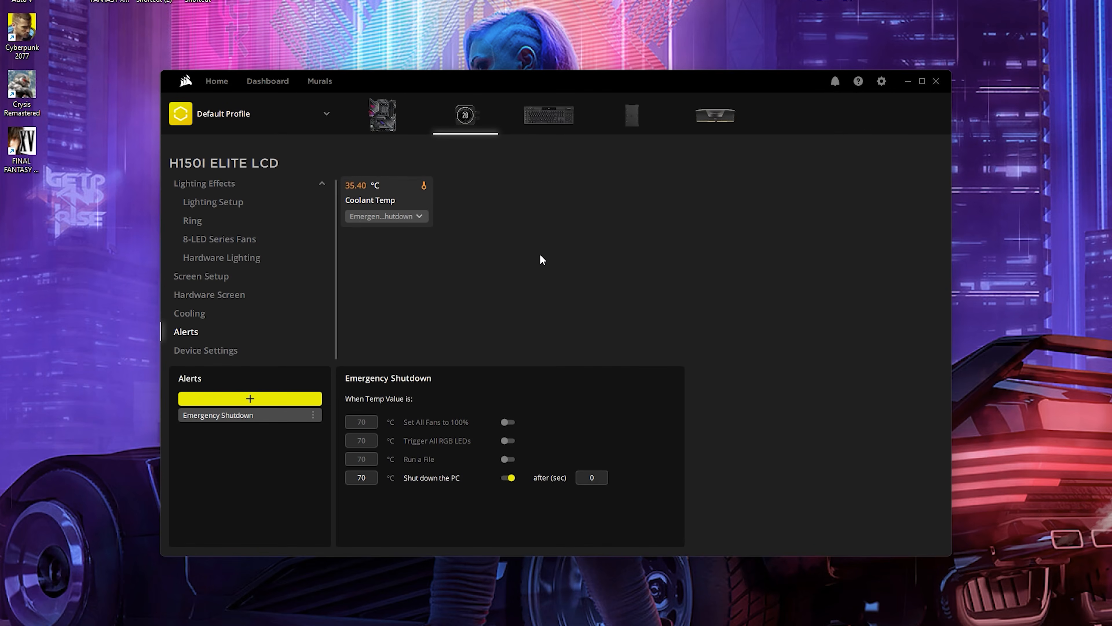
Step: Inspect the K100 RGB's hardware key assignments and its Type Lighting layer settings, testing the effect with a keystroke
left_click(550, 117)
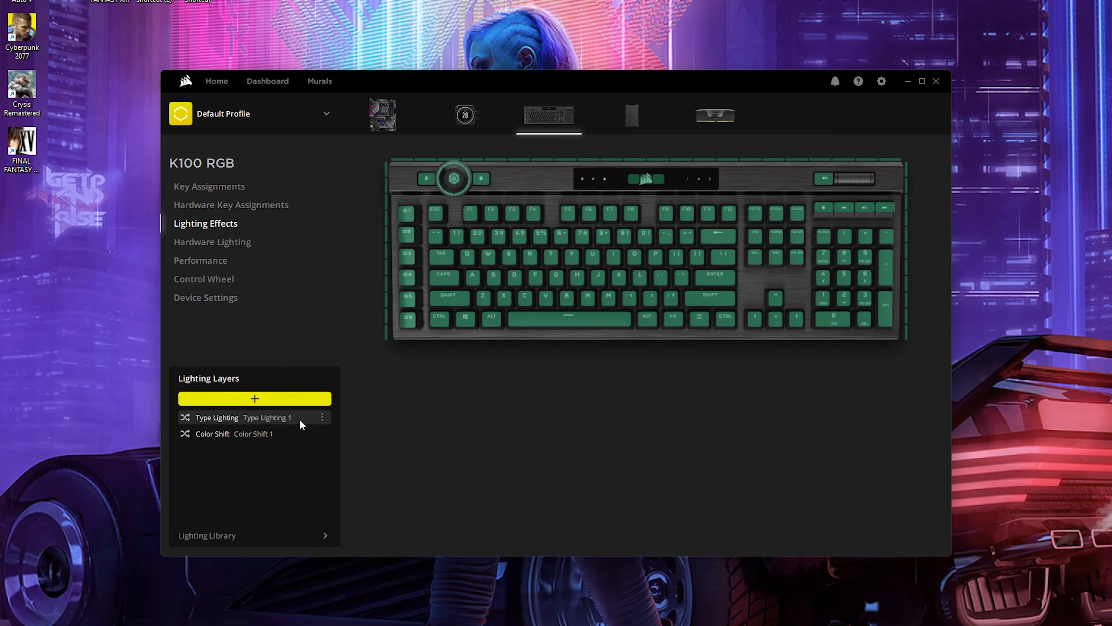
left_click(244, 203)
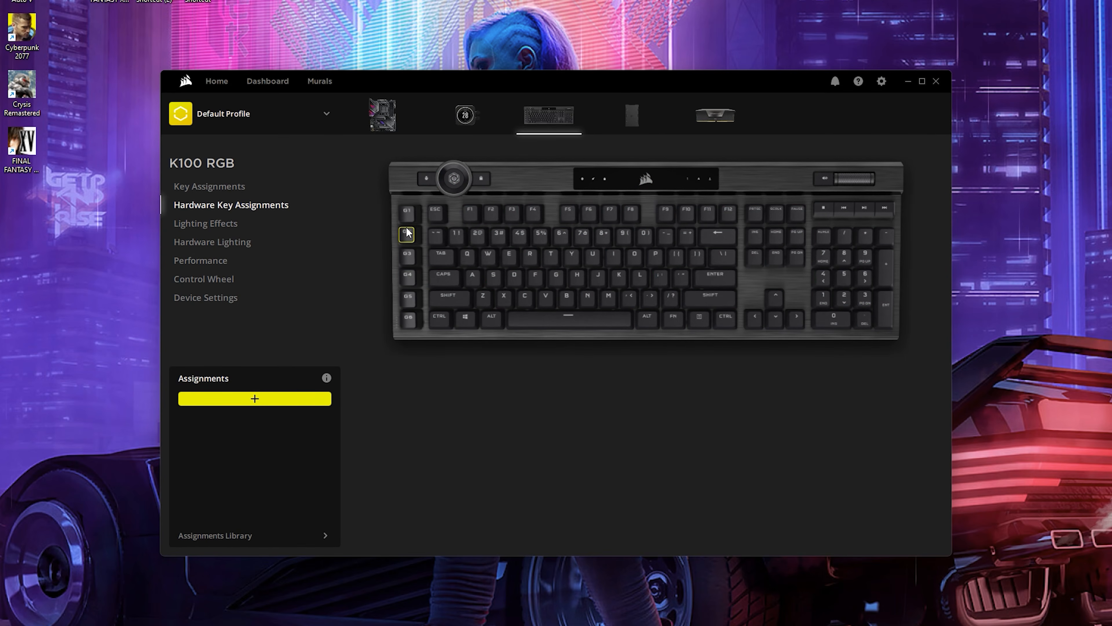
left_click(223, 217)
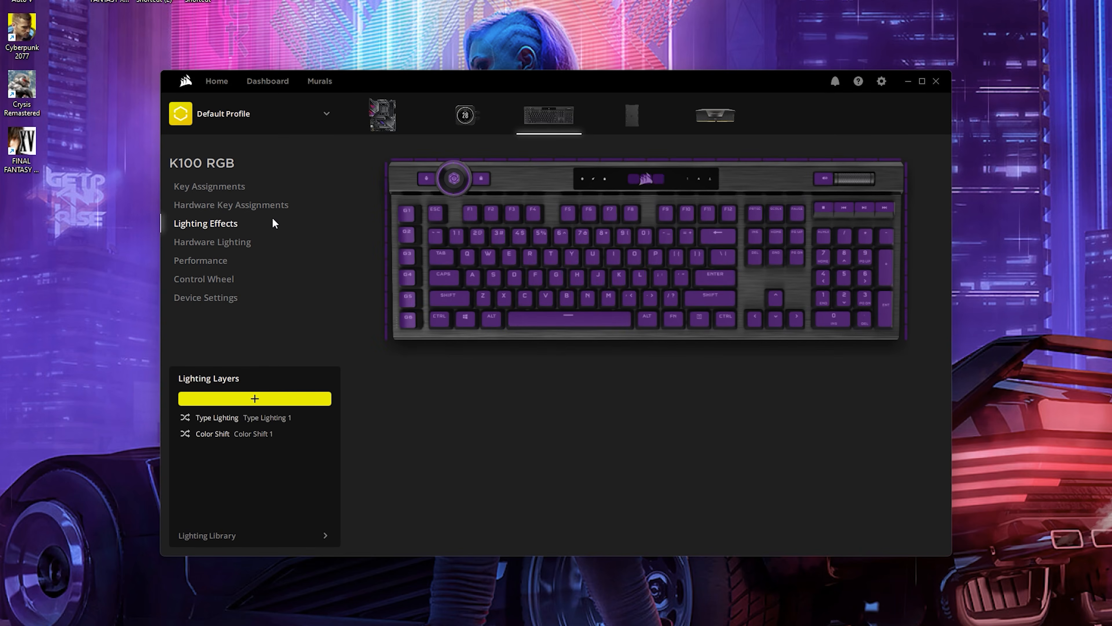
left_click(277, 420)
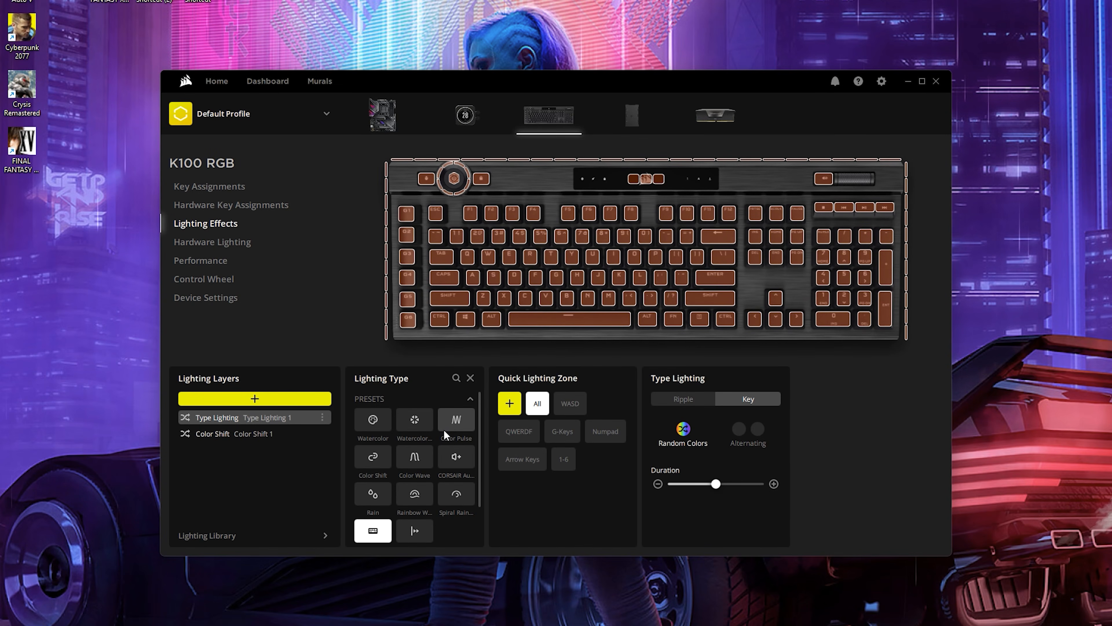
key("i")
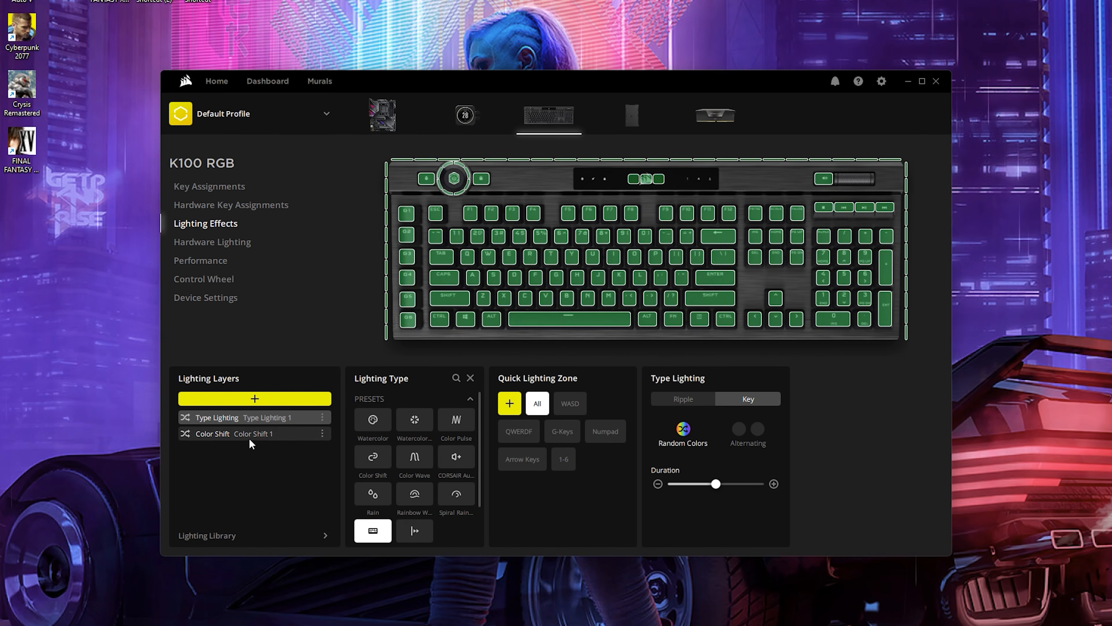
Step: Create a hardware macro on the K100 RGB that records Ctrl+C, assign it to G1 and move it to G2
left_click(260, 207)
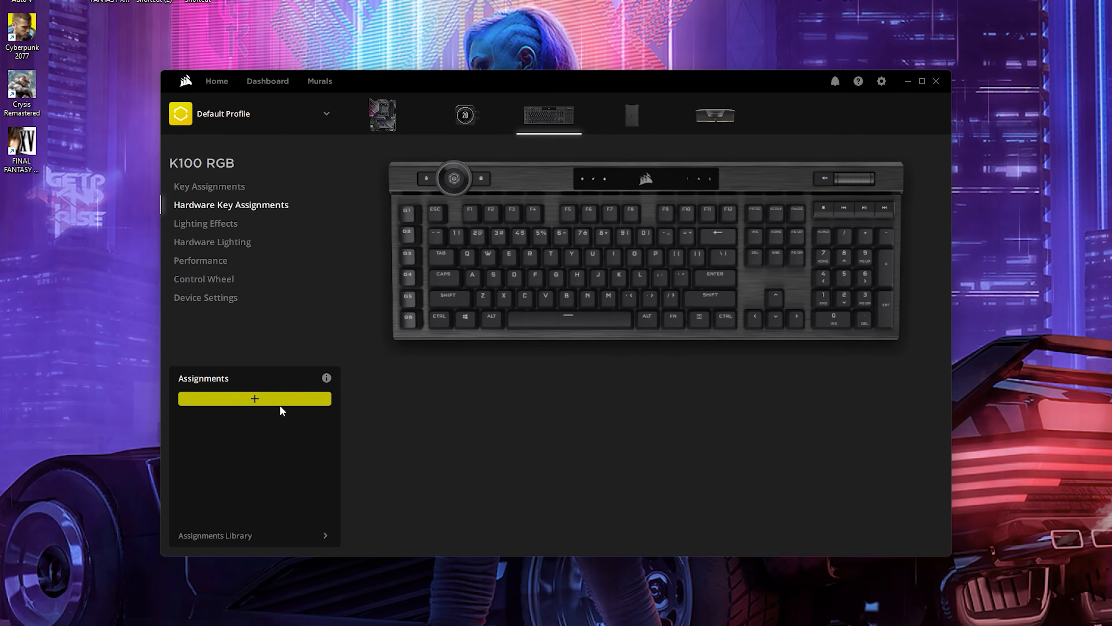
left_click(229, 399)
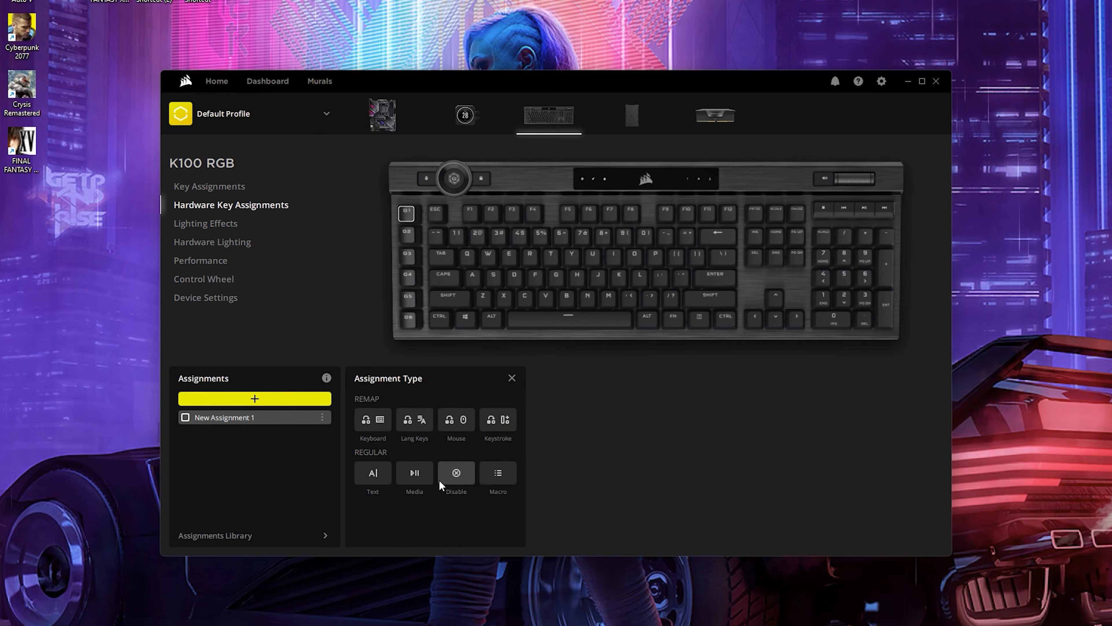
left_click(498, 473)
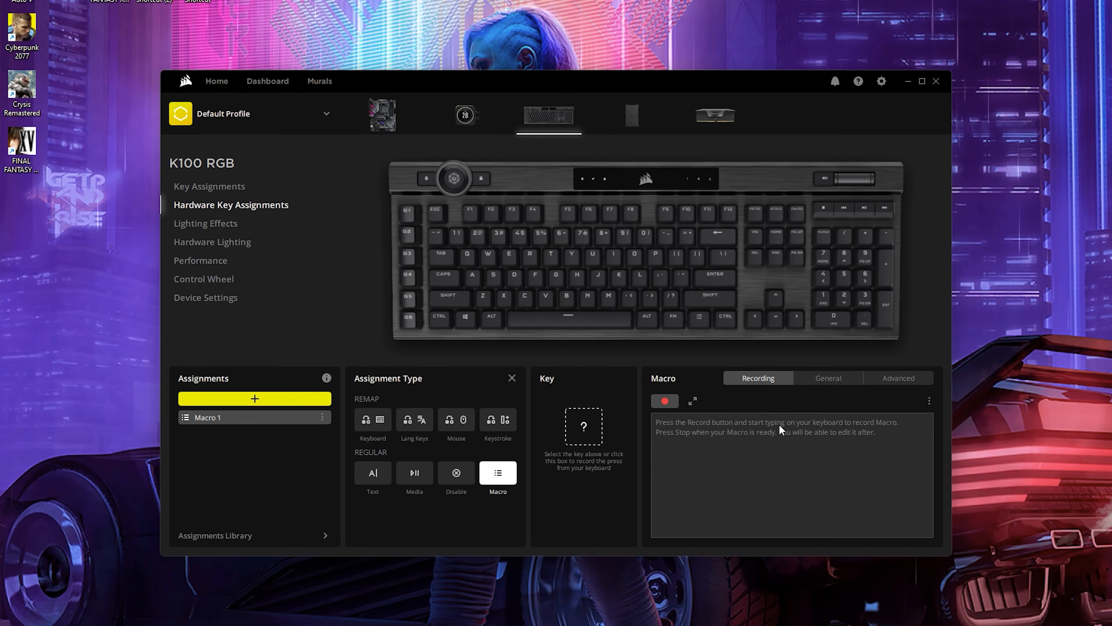
left_click(668, 402)
key("ctrl+c")
left_click(665, 400)
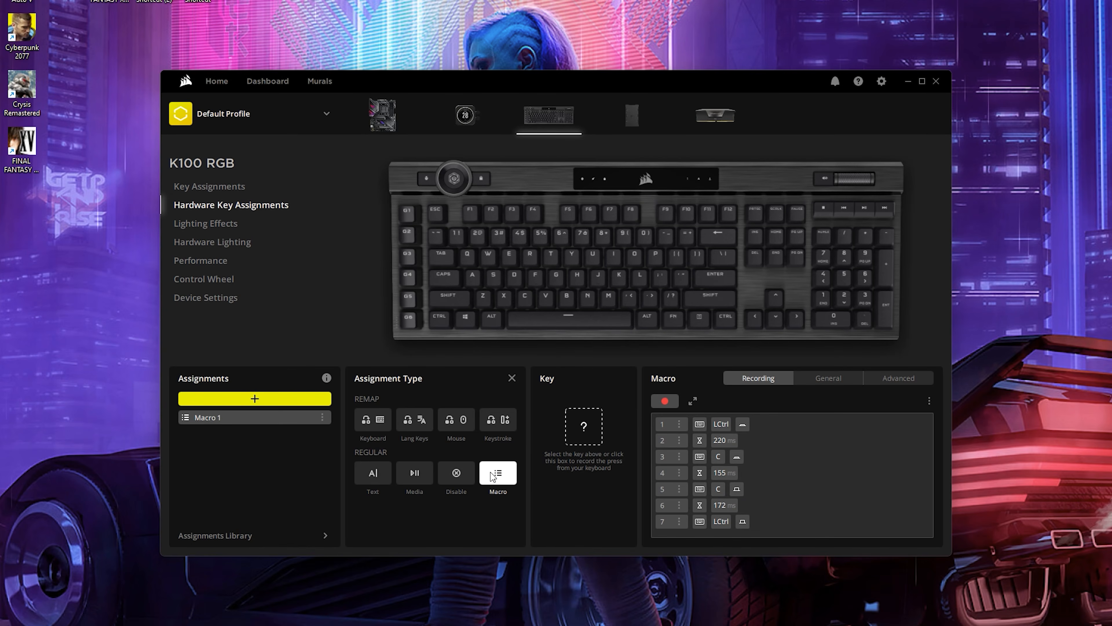
left_click_drag(230, 417, 407, 212)
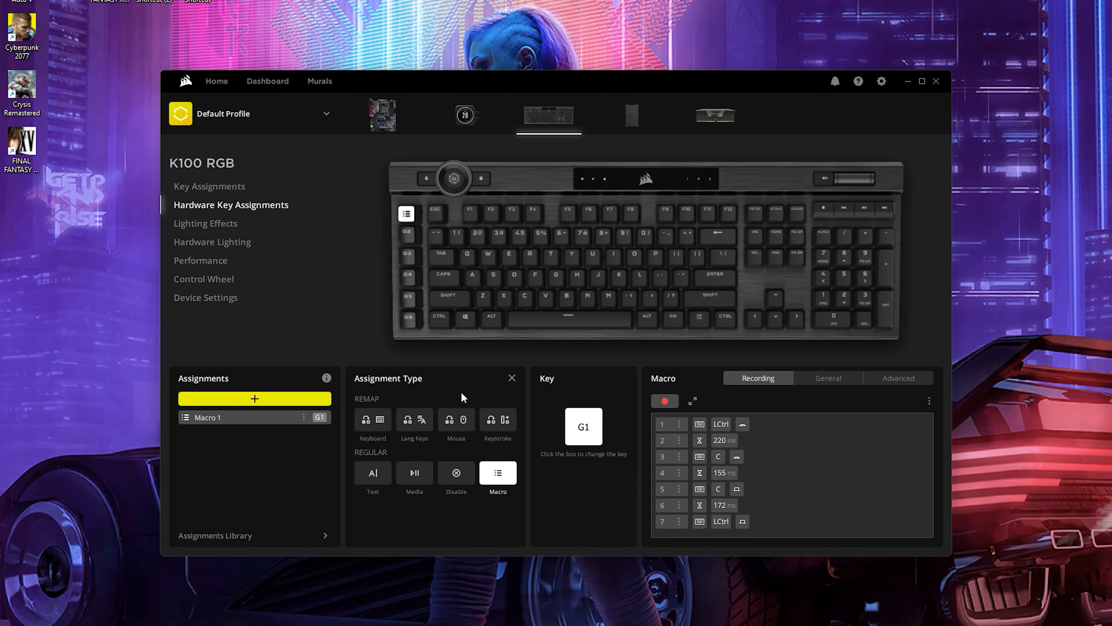
left_click(408, 239)
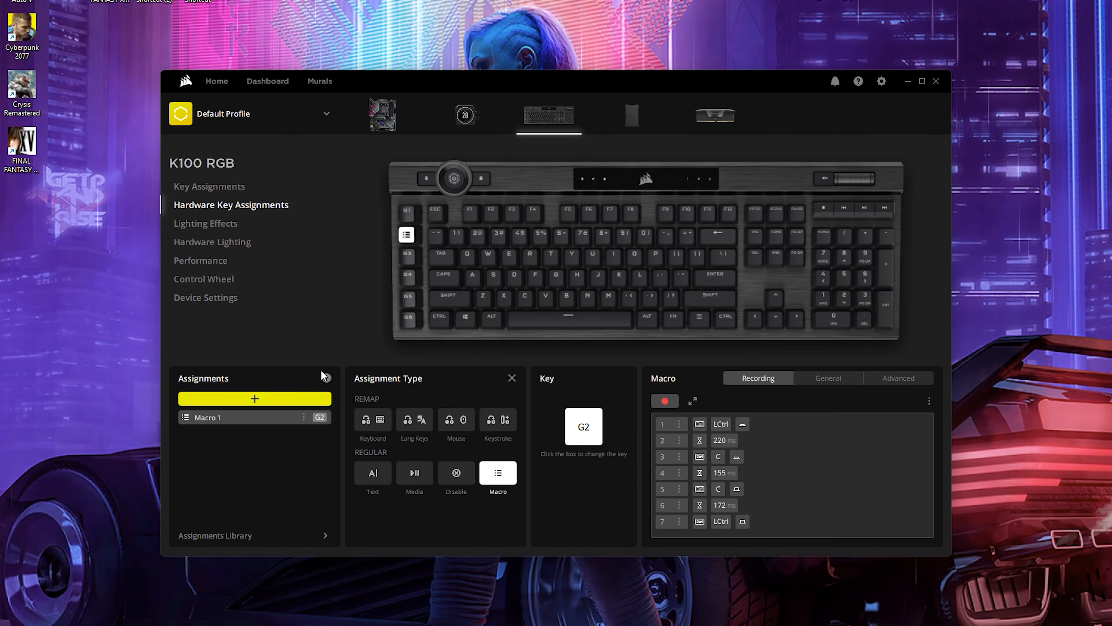
Step: Add a second hardware key assignment as a macro and record Ctrl+V for it
left_click(259, 399)
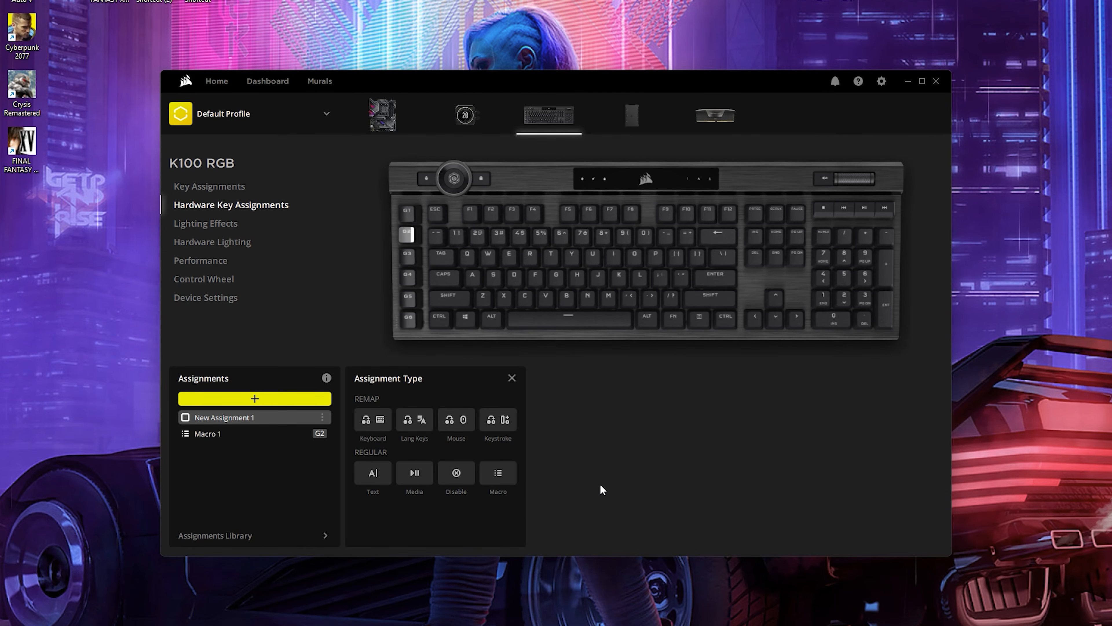
left_click(504, 479)
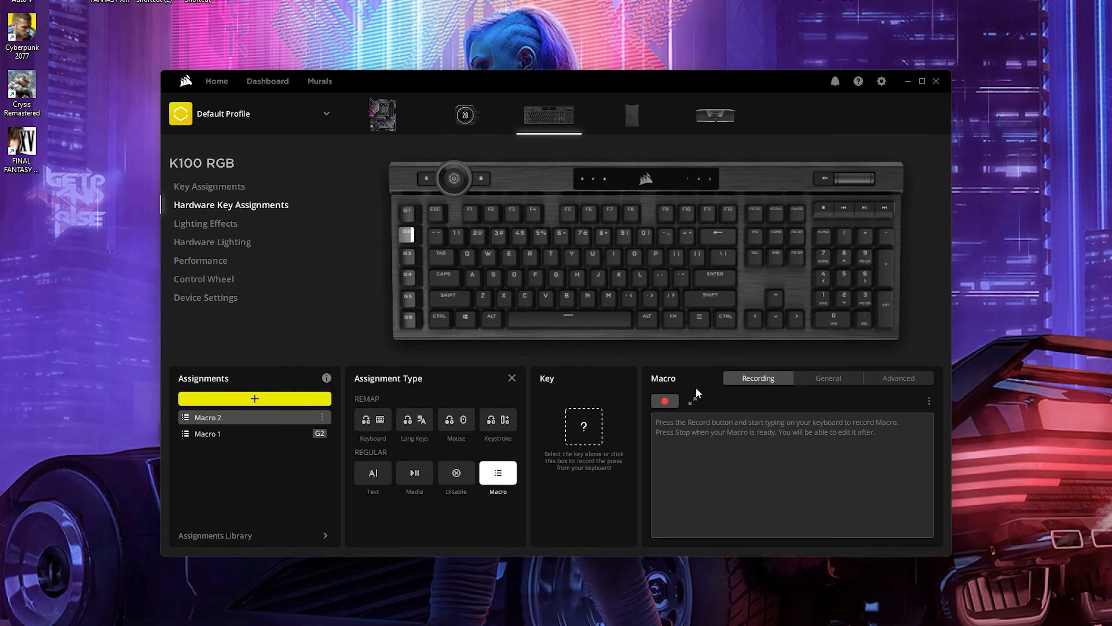
left_click(669, 401)
key("ctrl+v")
left_click(670, 402)
Step: Compare the two recorded macros and reassign the Ctrl+C macro to G3
left_click(240, 435)
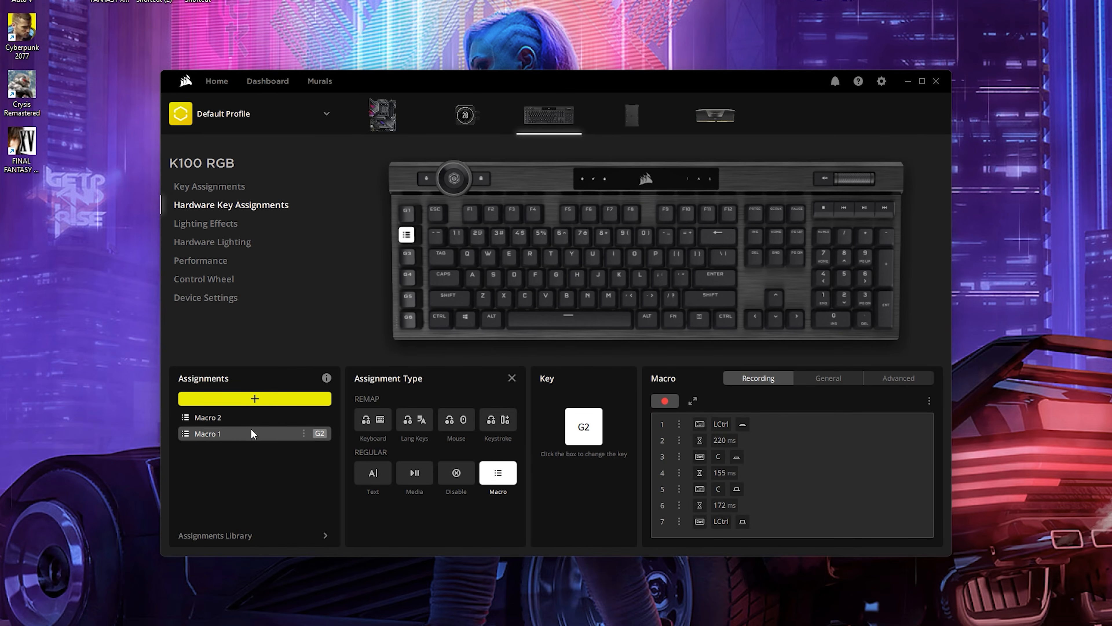
left_click(258, 418)
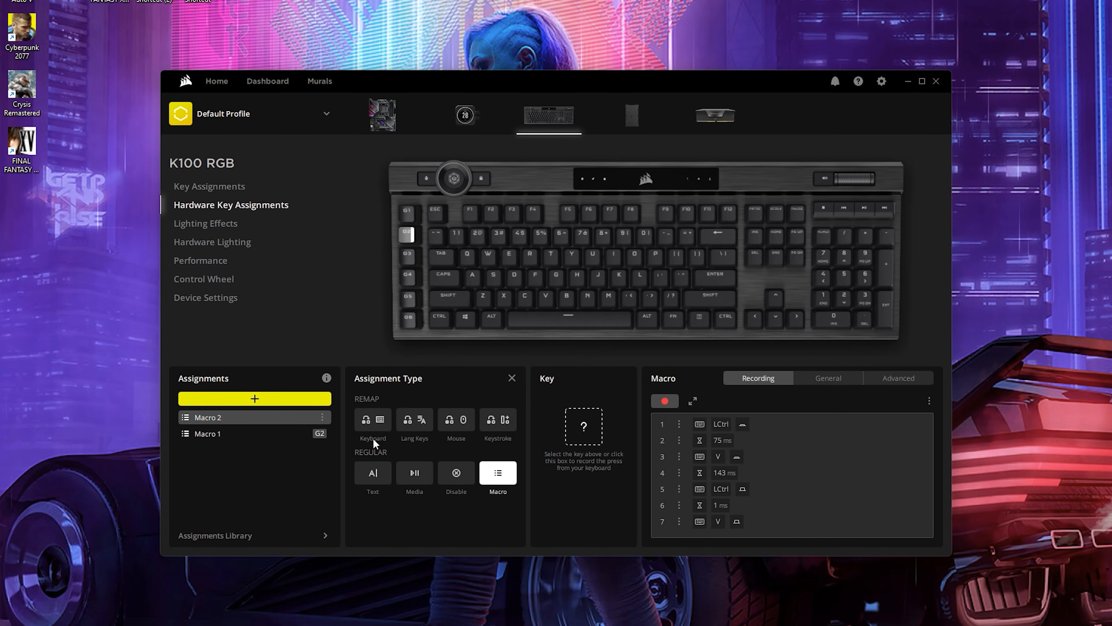
left_click(282, 435)
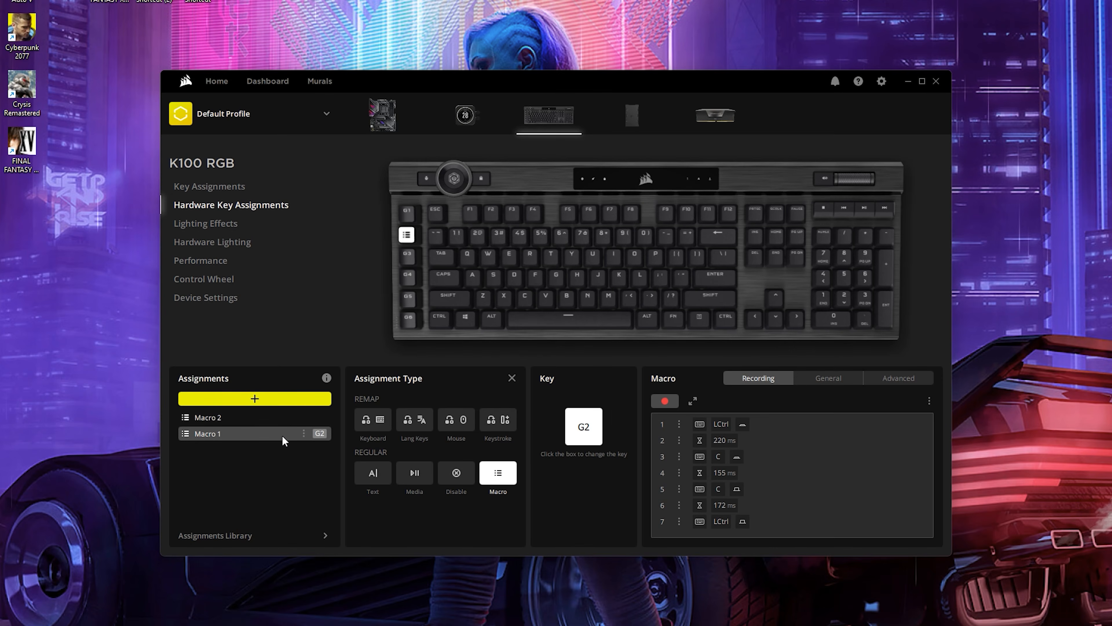
left_click(406, 259)
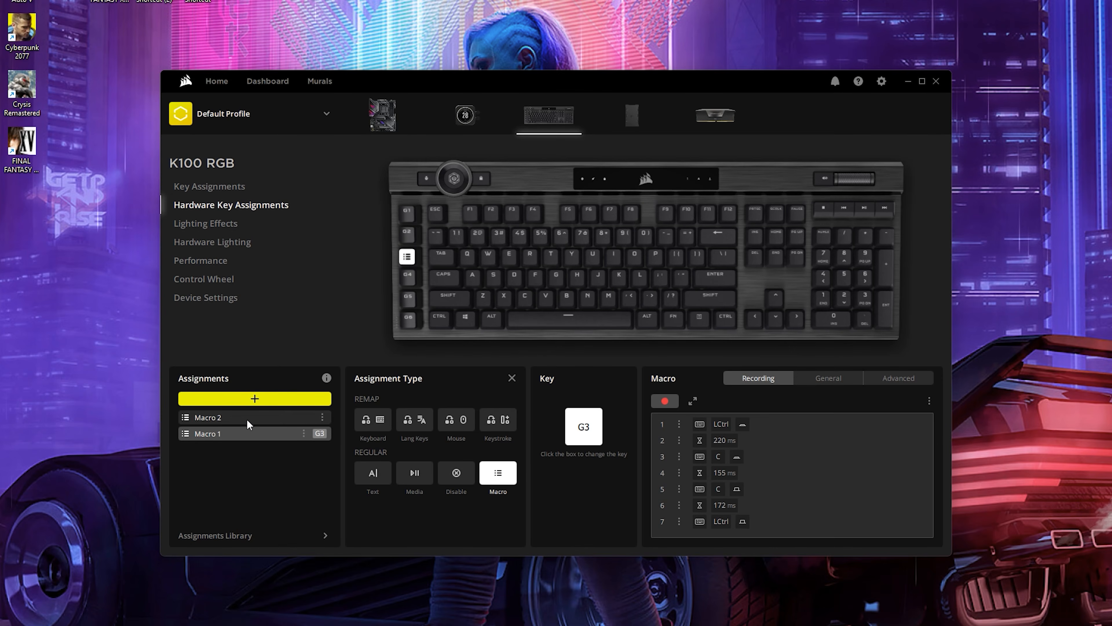
Step: Add a blank key assignment and change the G3 assignment to a Keystroke remap of Ctrl+Shift+N
left_click(254, 399)
left_click(499, 421)
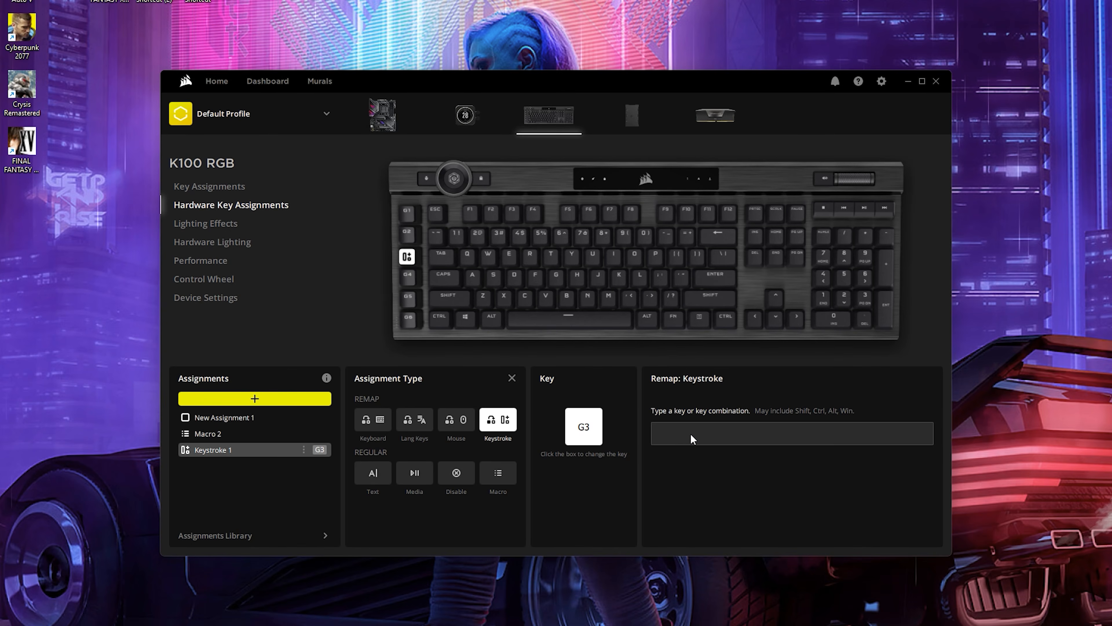
key("ctrl+shift+n")
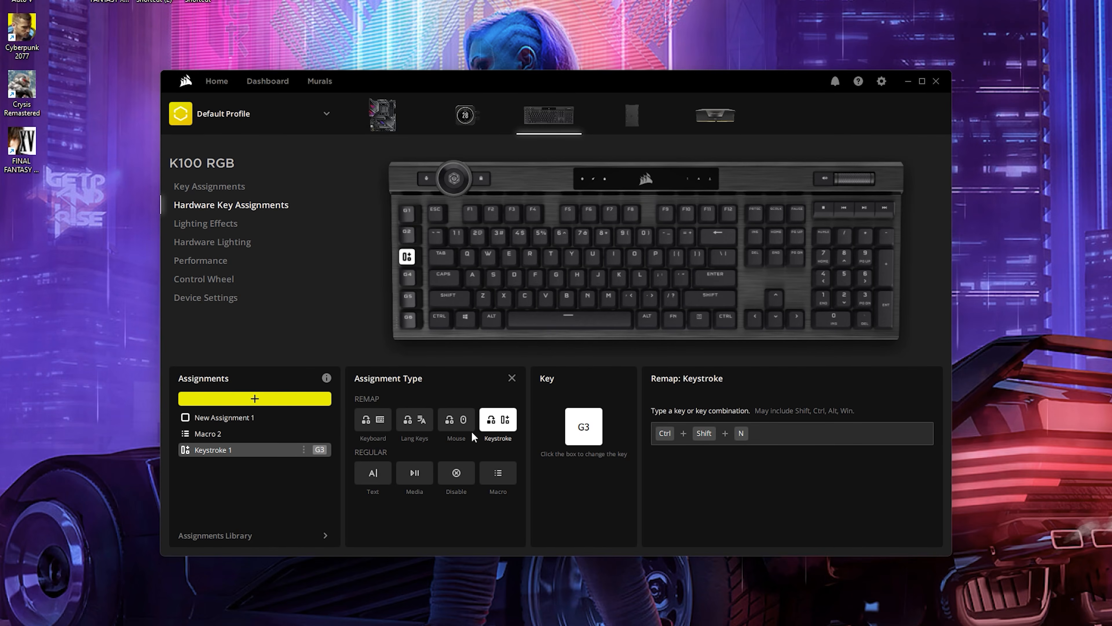
Step: Change the G3 assignment to the Lang Keys remap with Intl' 2, and switch it to the Keyboard remap type
left_click(416, 429)
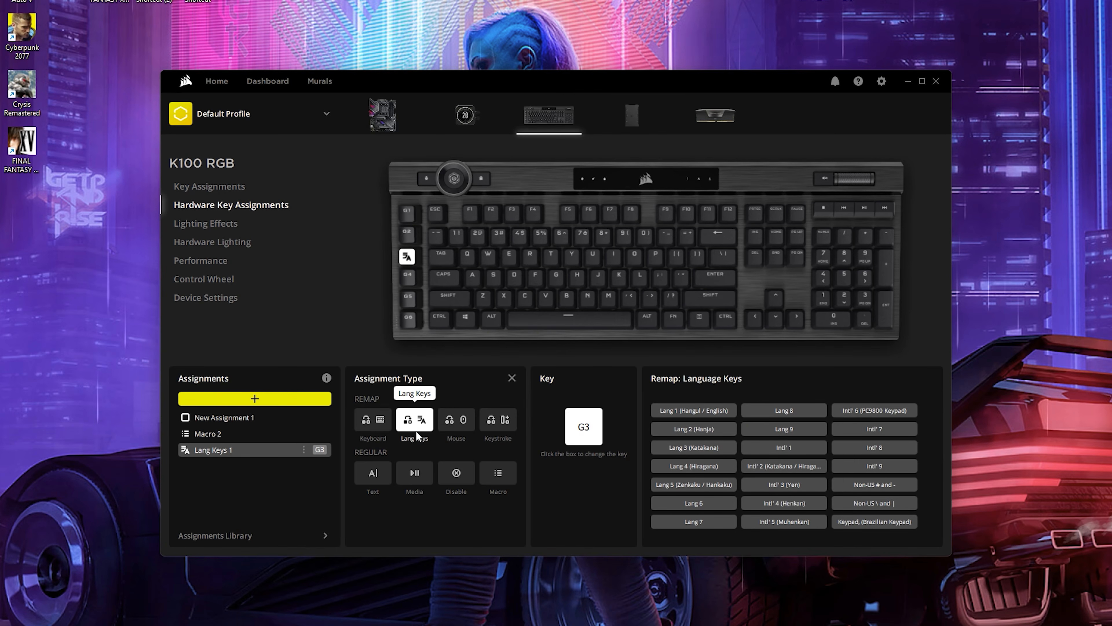
left_click(771, 466)
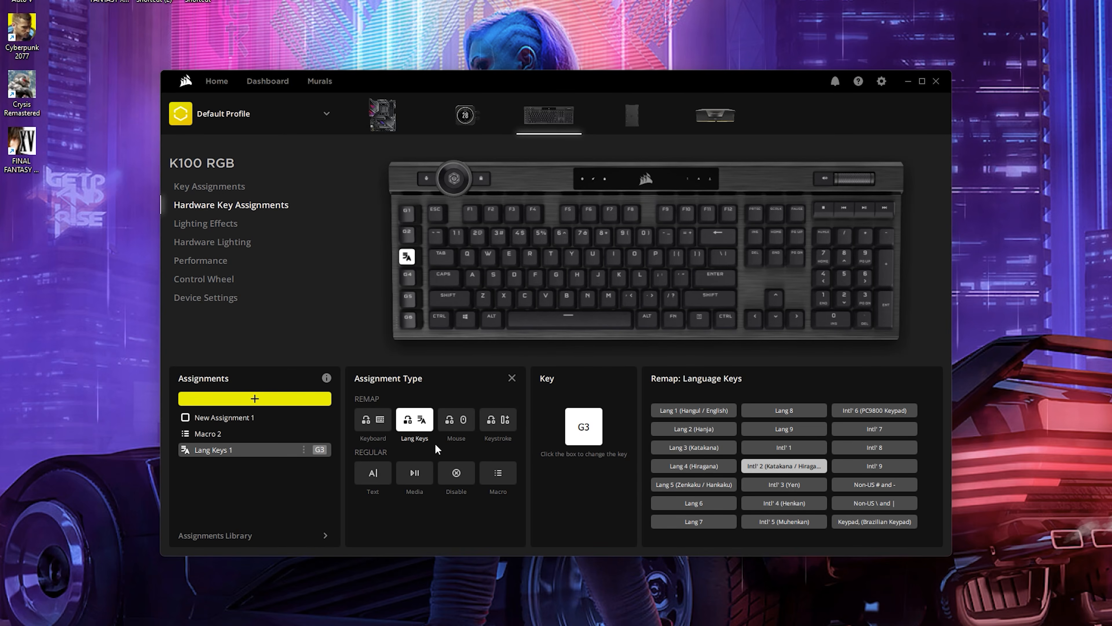
left_click(383, 423)
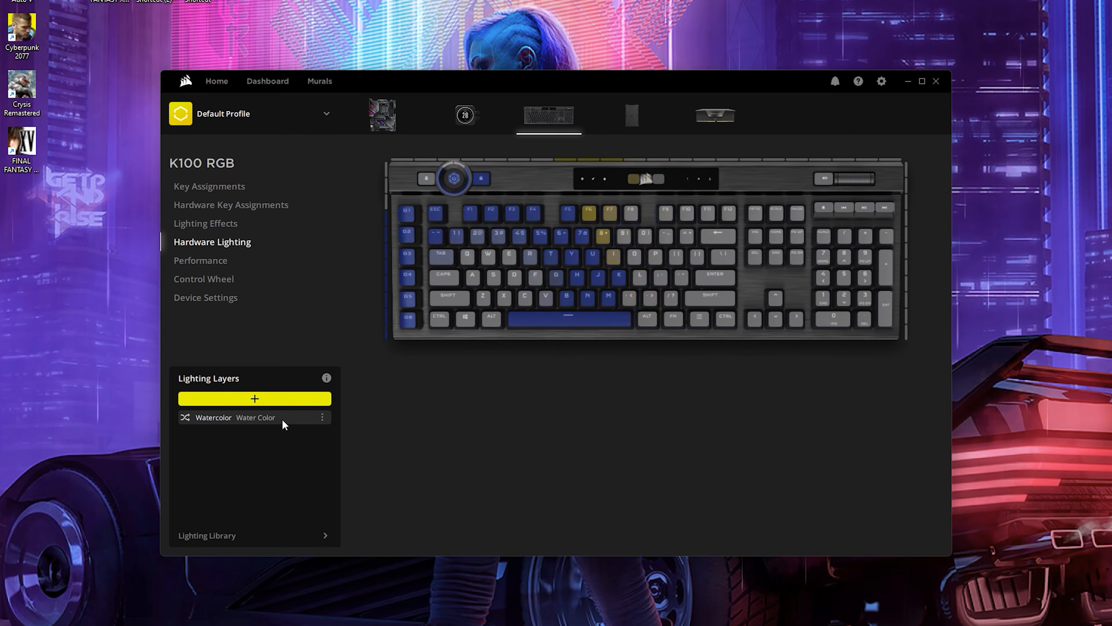
Step: Delete the Watercolor layer from the K100 RGB's hardware lighting and add a new lighting layer
left_click(308, 418)
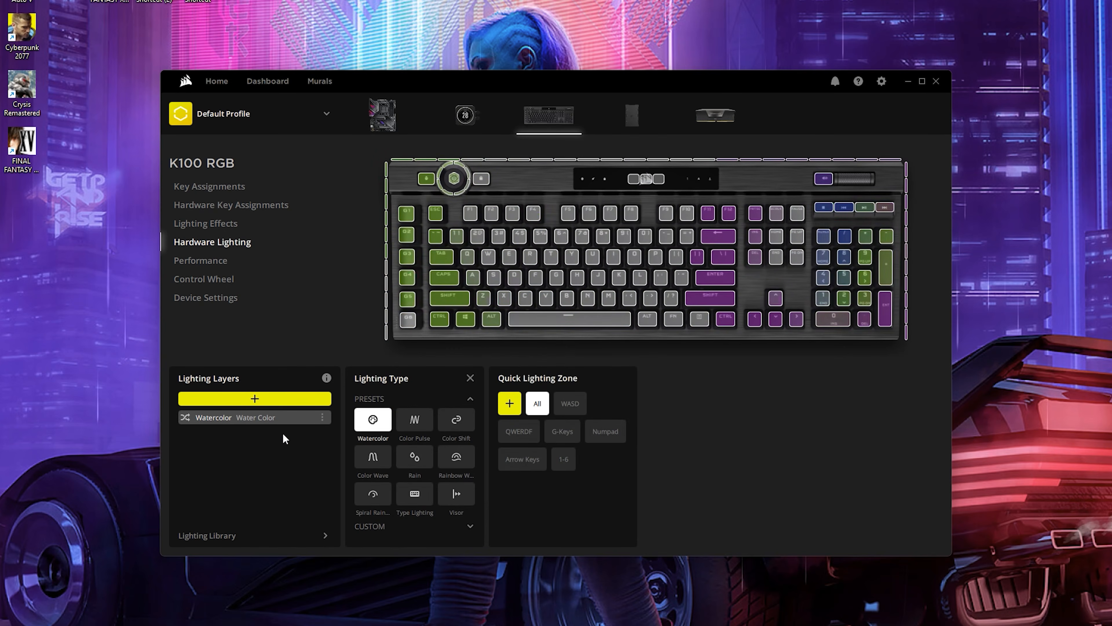
right_click(286, 420)
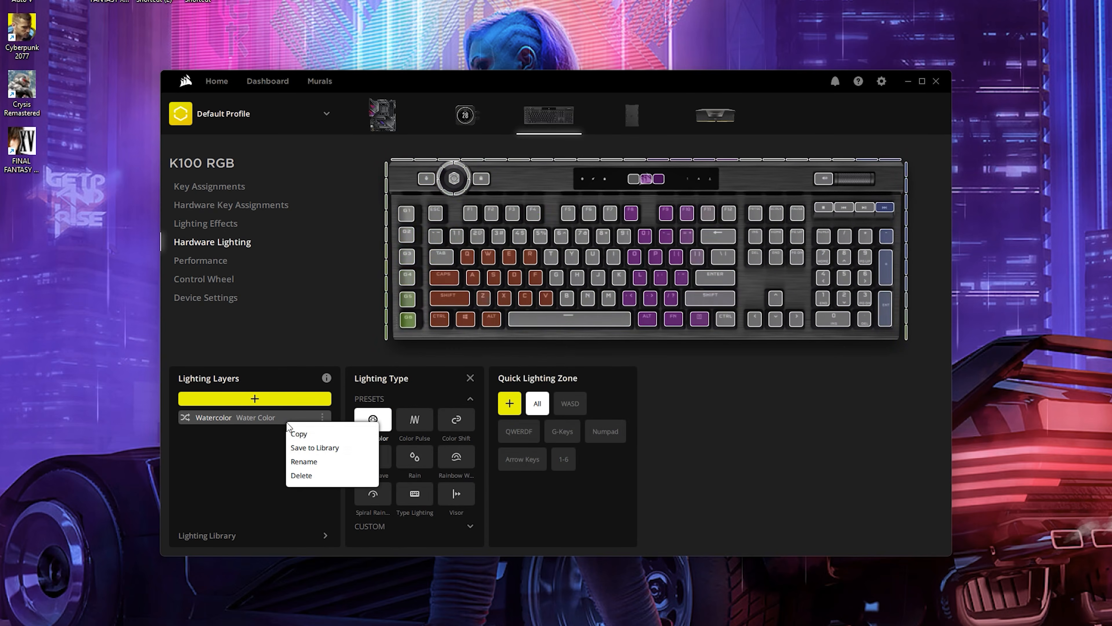
left_click(329, 475)
left_click(302, 400)
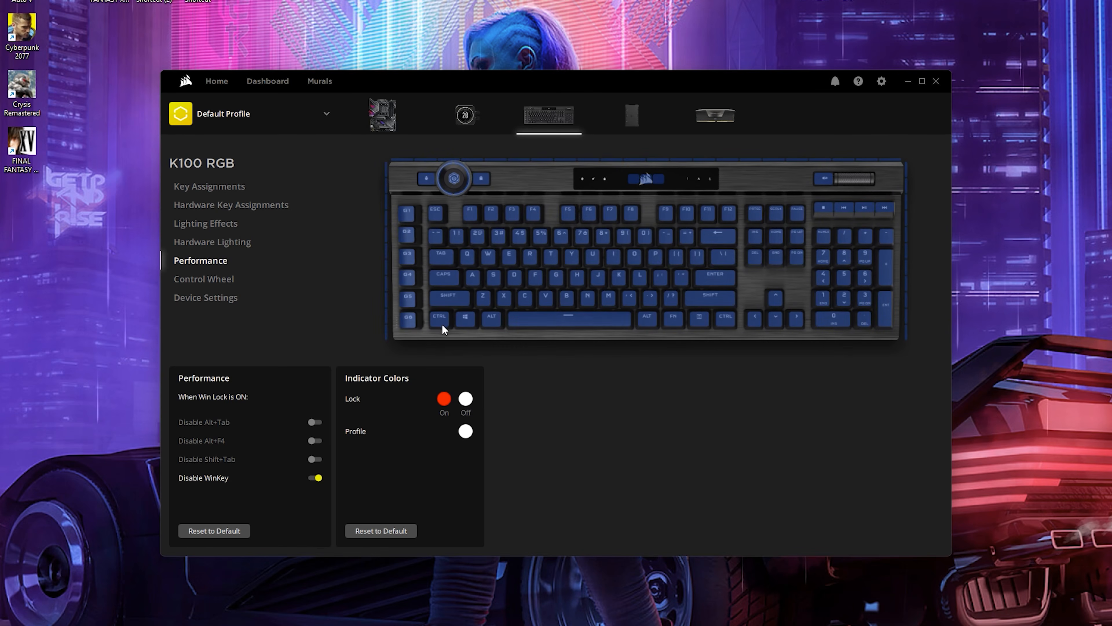
Step: Review the K100 RGB's control wheel modes and open its device settings
left_click(214, 279)
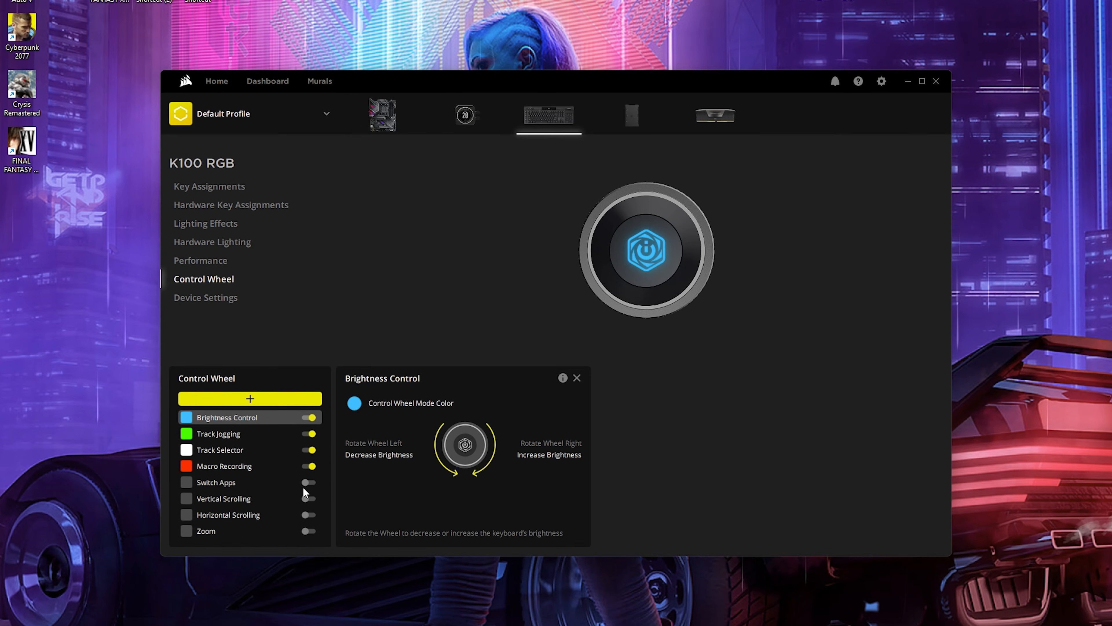
left_click(224, 300)
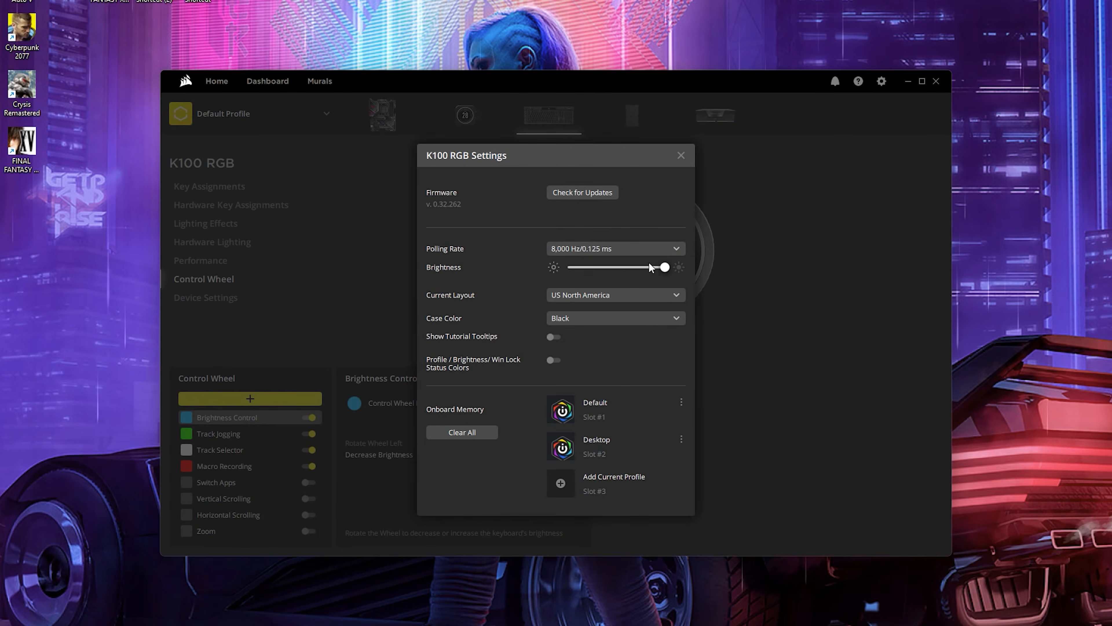
Step: Review the K100 RGB's polling rate options and close its device settings
left_click(617, 251)
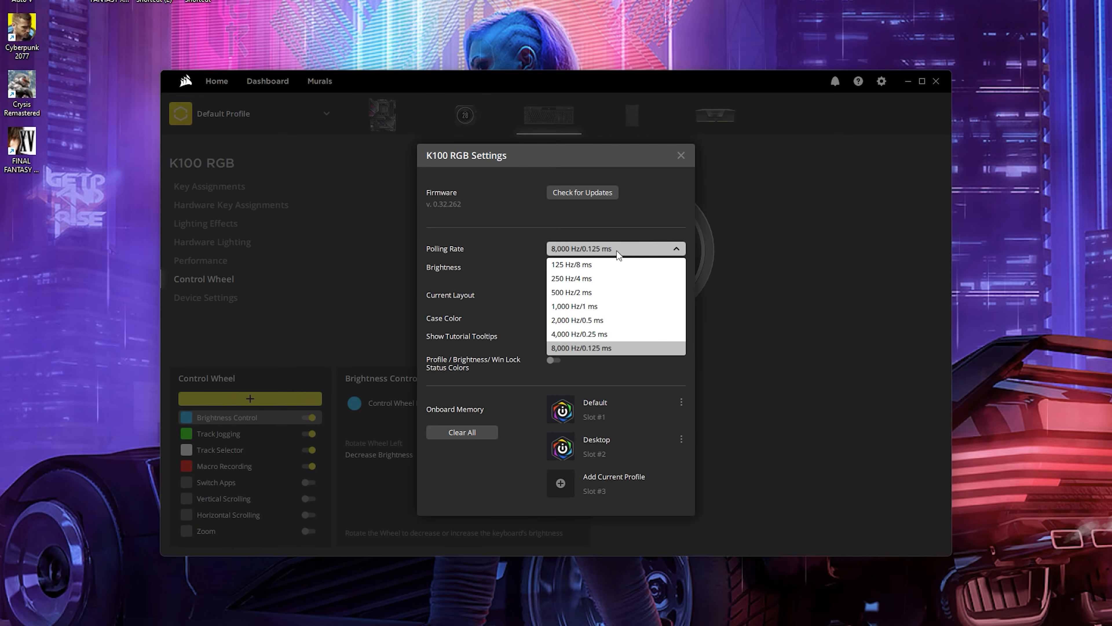
left_click(645, 222)
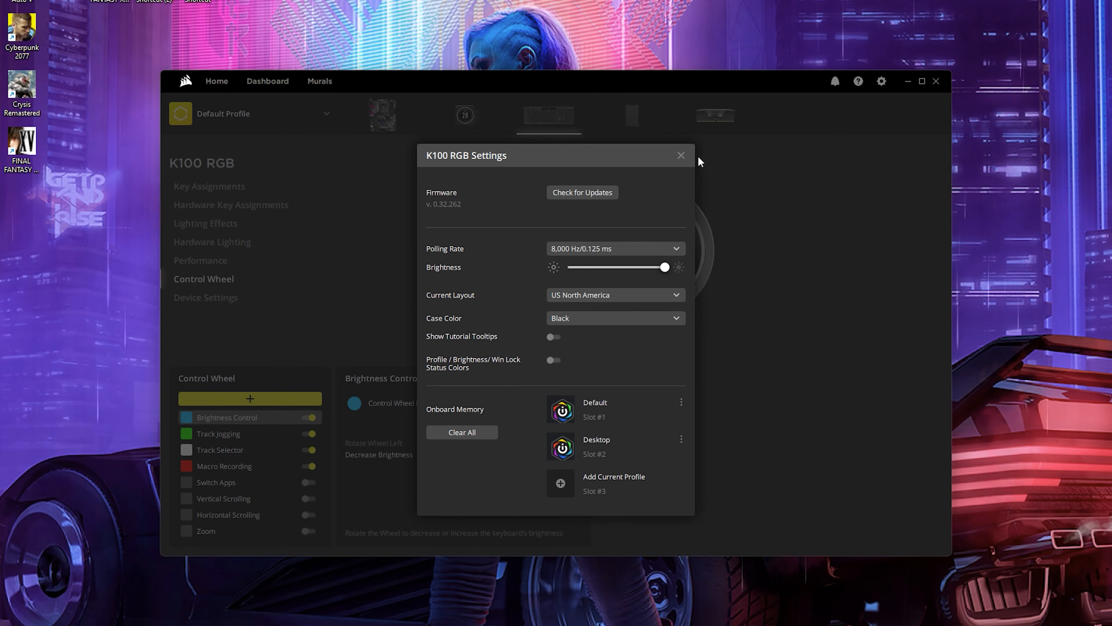
left_click(681, 155)
Step: Apply the Strobing preset to the Lighting Node Core's Hardware Lighting Channel 1 and switch it to the Sequential preset
left_click(623, 130)
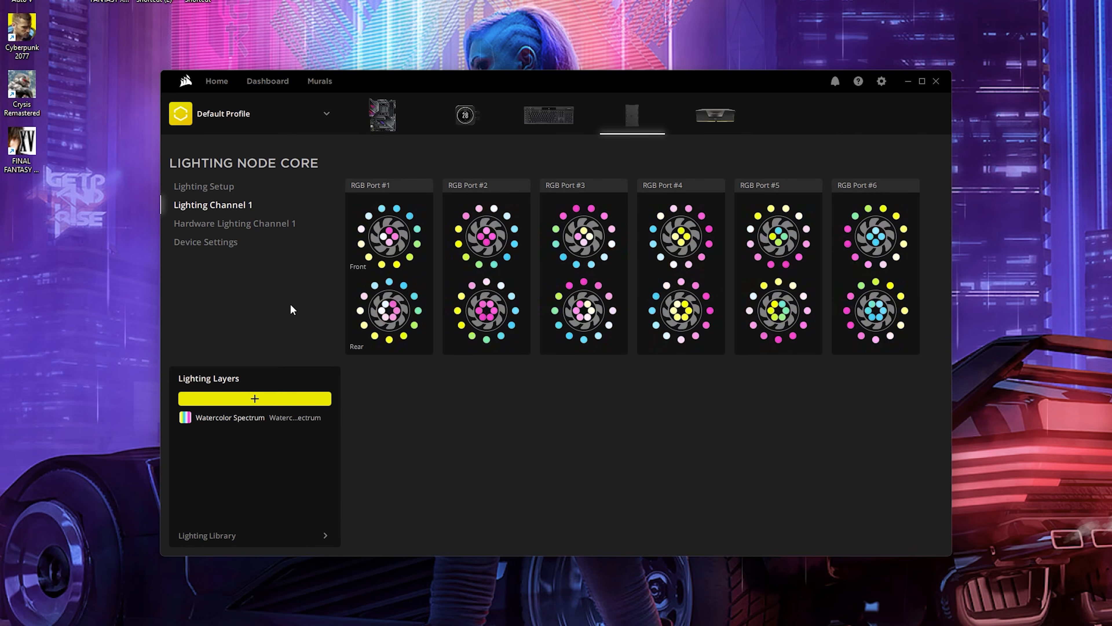
left_click(266, 226)
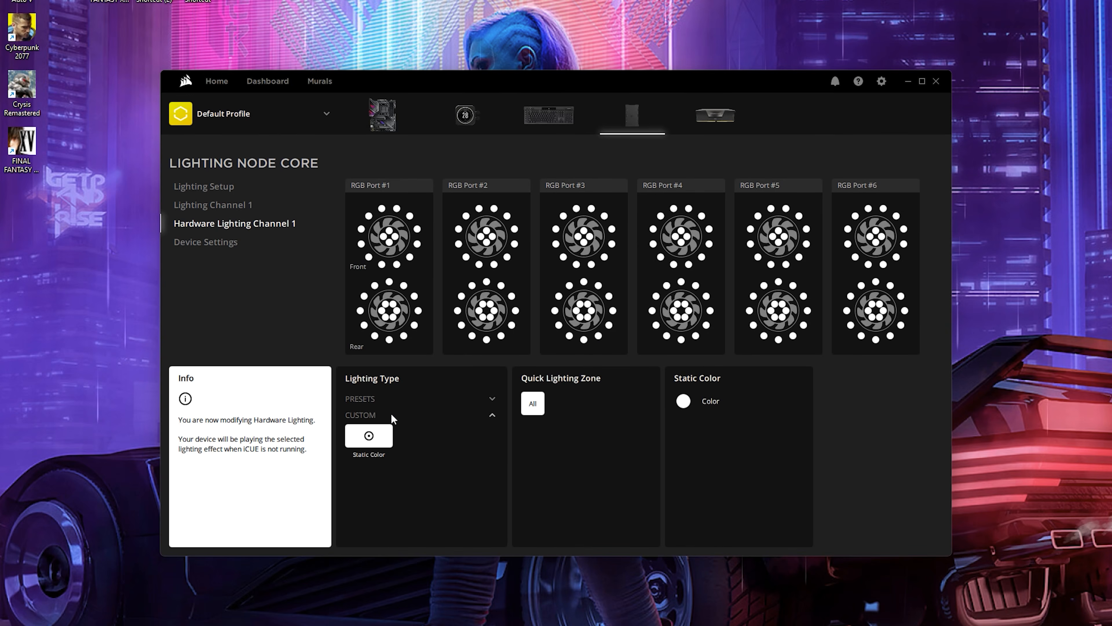
left_click(492, 398)
scroll(488, 422, "down", 3)
scroll(456, 481, "up", 2)
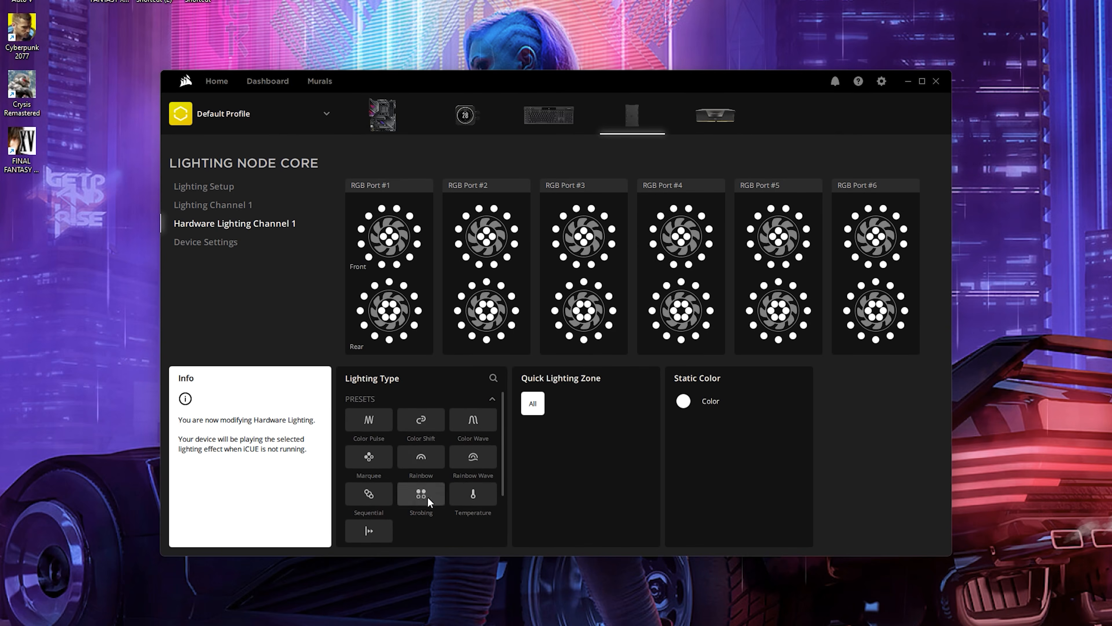
left_click(421, 493)
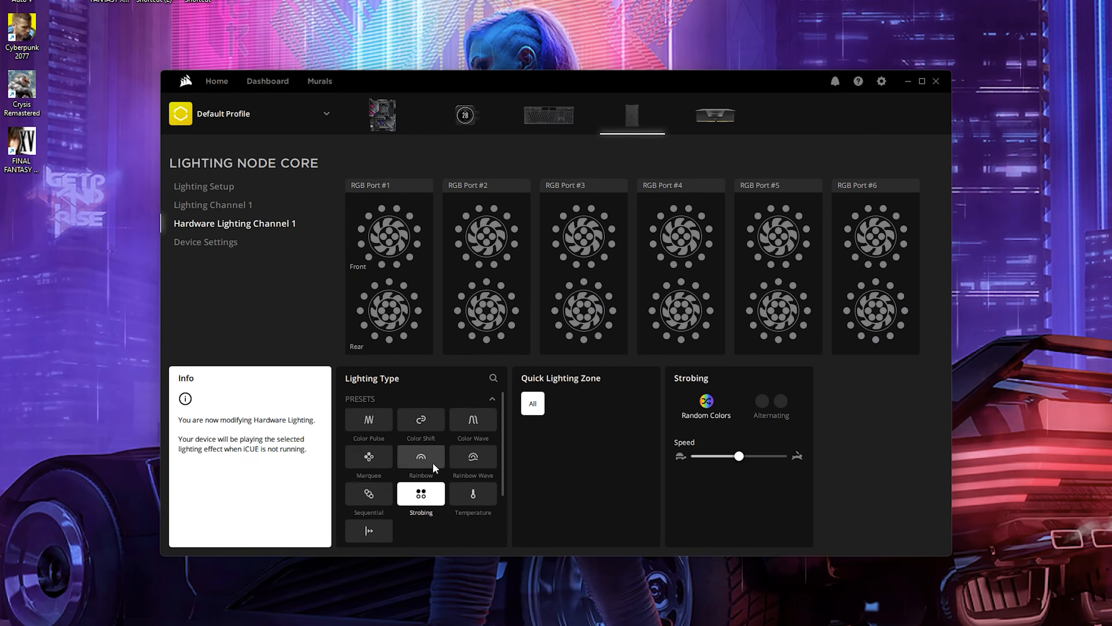
left_click(370, 493)
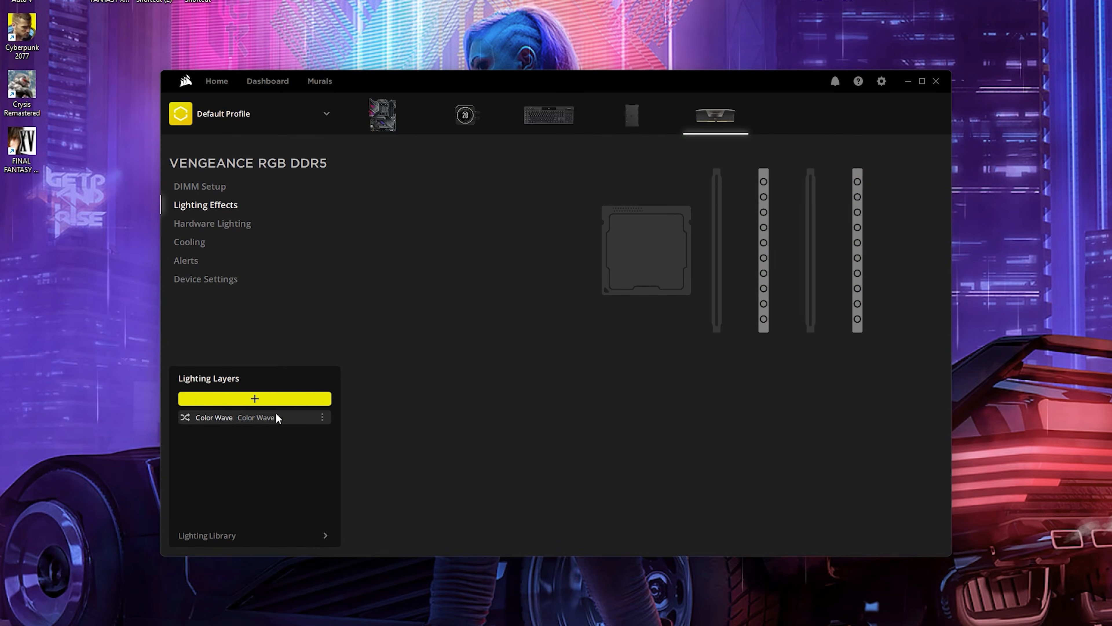
Step: Change the Vengeance RGB DDR5's Color Wave lighting layer to the Marquee lighting type
left_click(271, 424)
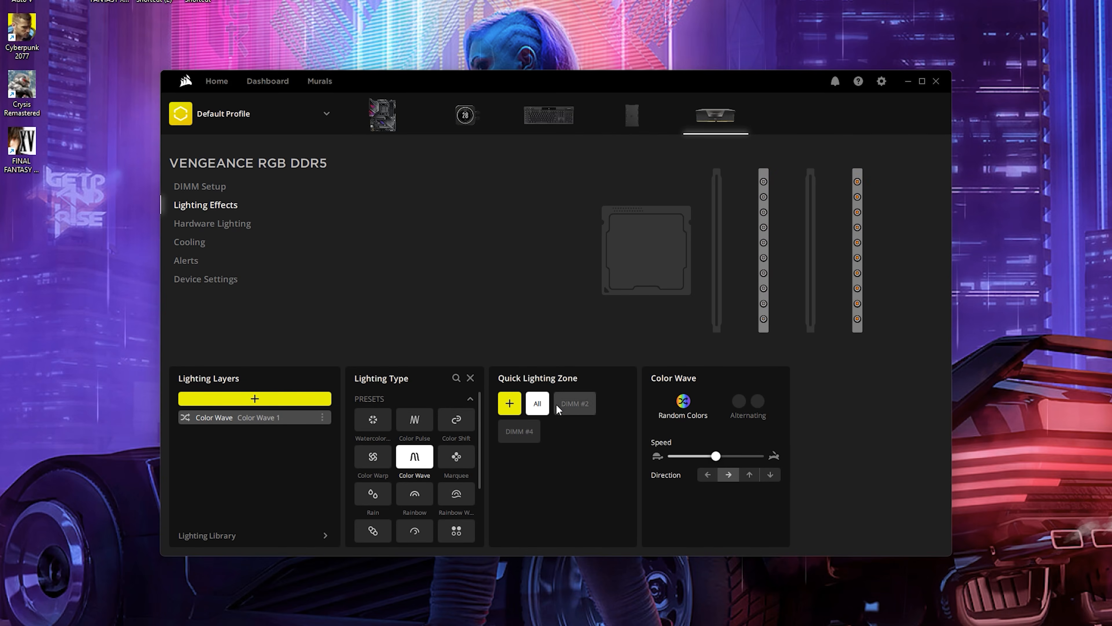
left_click(463, 458)
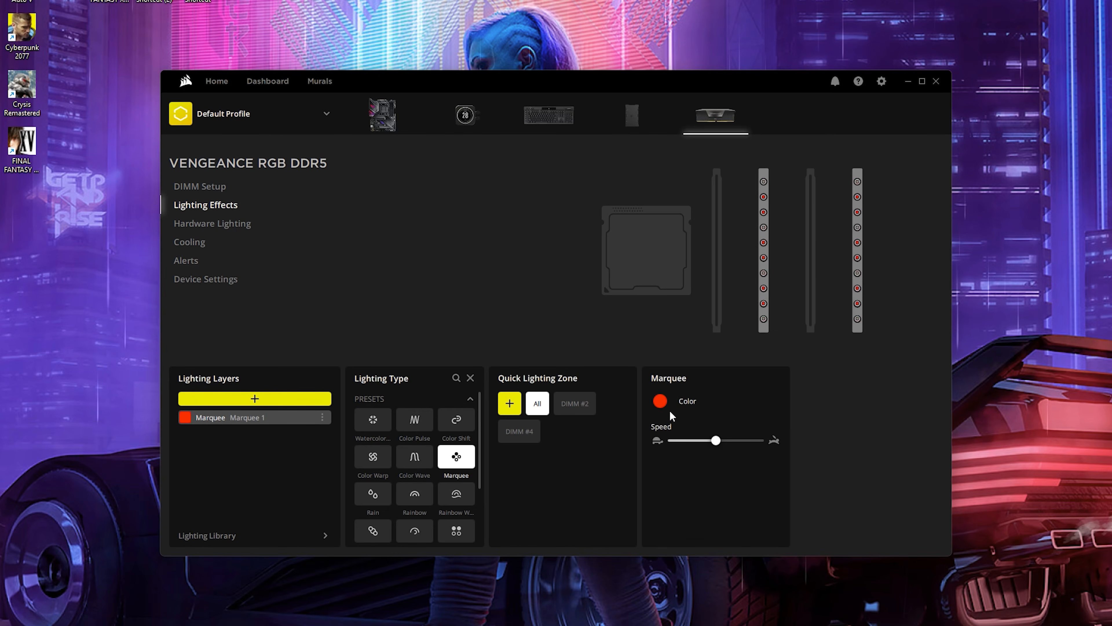
left_click(660, 401)
left_click(612, 335)
Step: Add a Color Shift lighting layer to a single LED on the Vengeance RGB DDR5's DIMM #2, using alternating colors
left_click(270, 399)
left_click(764, 243)
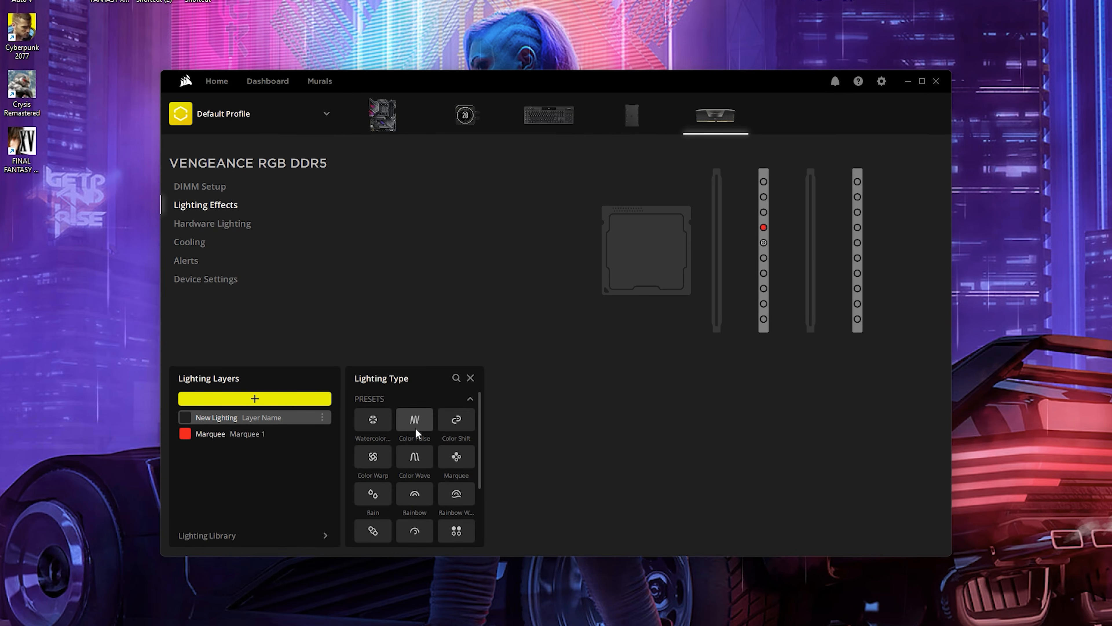
left_click(455, 434)
left_click(738, 401)
left_click_drag(834, 394, 887, 403)
left_click(662, 440)
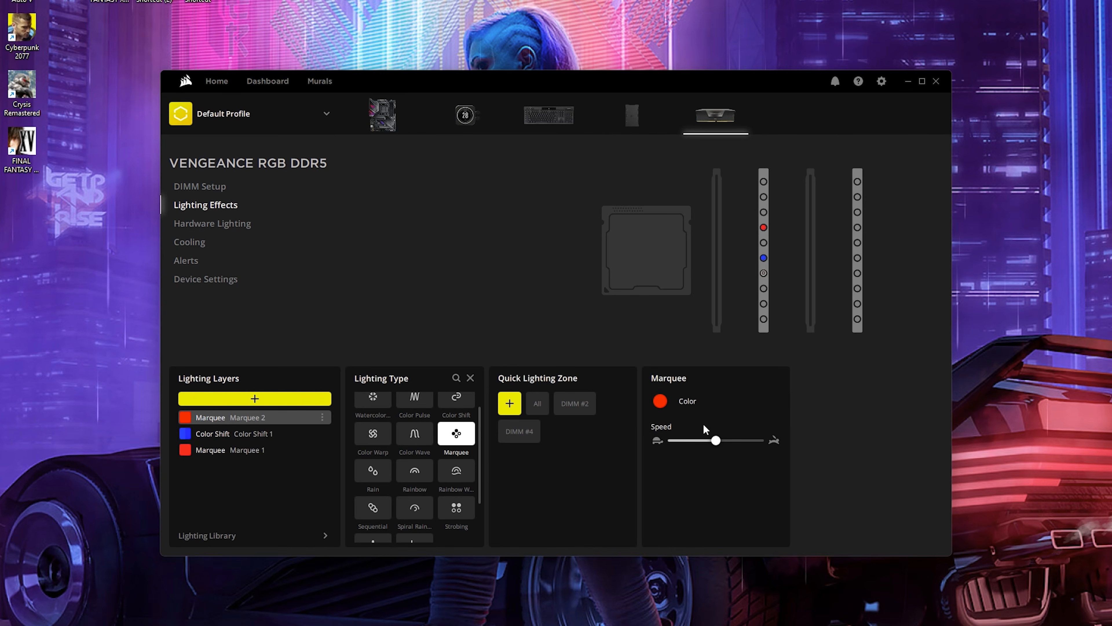
Step: Pick a new color from the color wheel for the Vengeance RGB DDR5's Marquee 2 layer
left_click(662, 402)
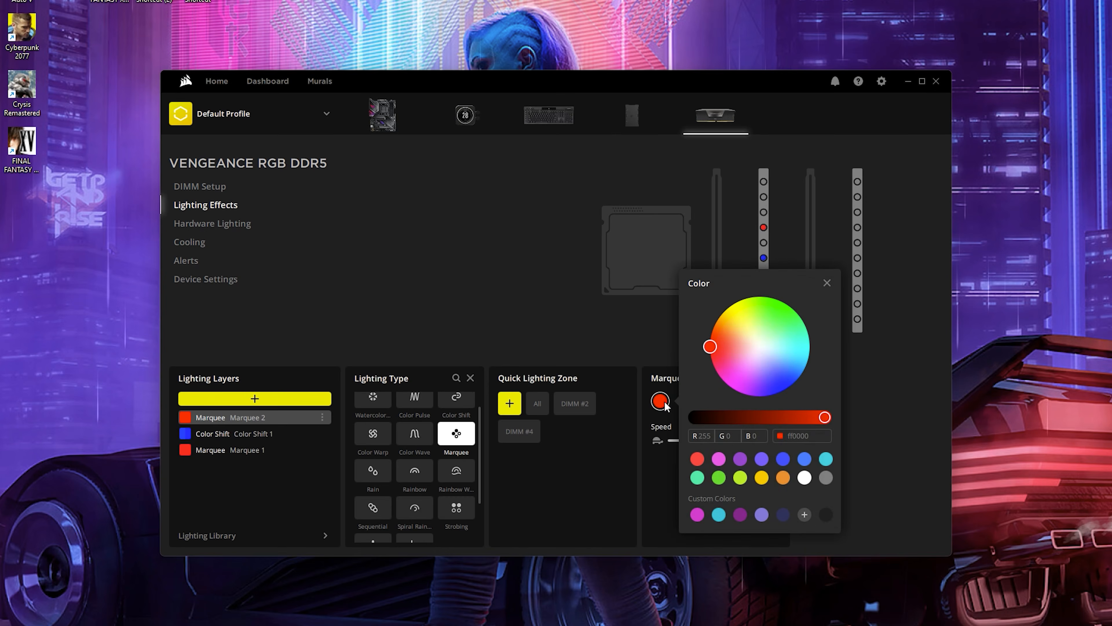
left_click(740, 378)
left_click(598, 520)
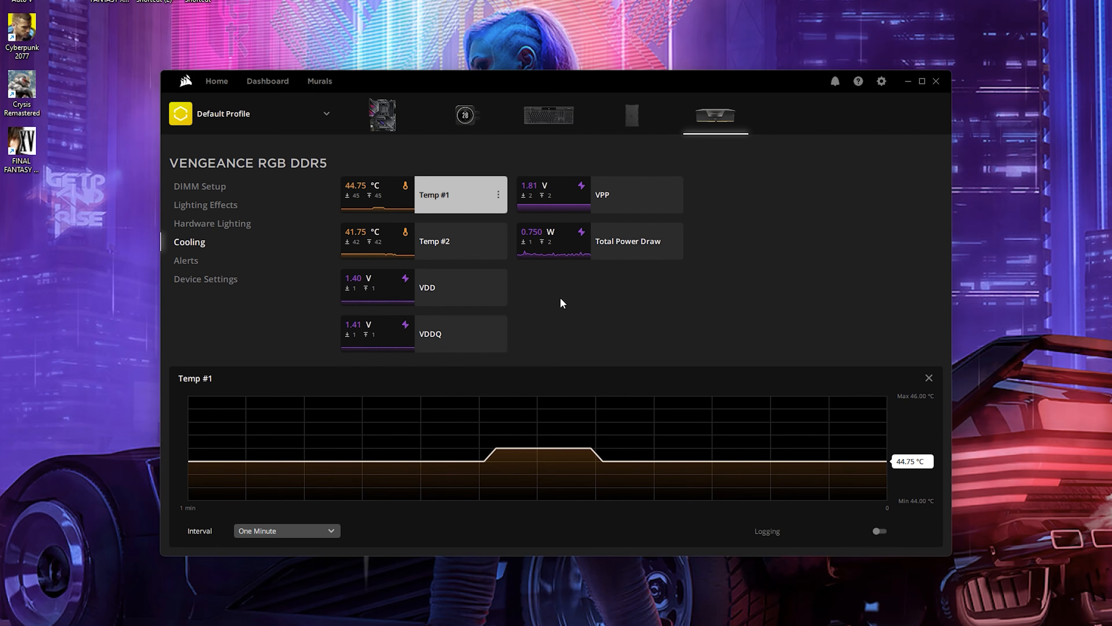
Step: Review the Vengeance RGB DDR5's alert settings and the ASUS motherboard's lighting effects, and return to the home screen
left_click(185, 262)
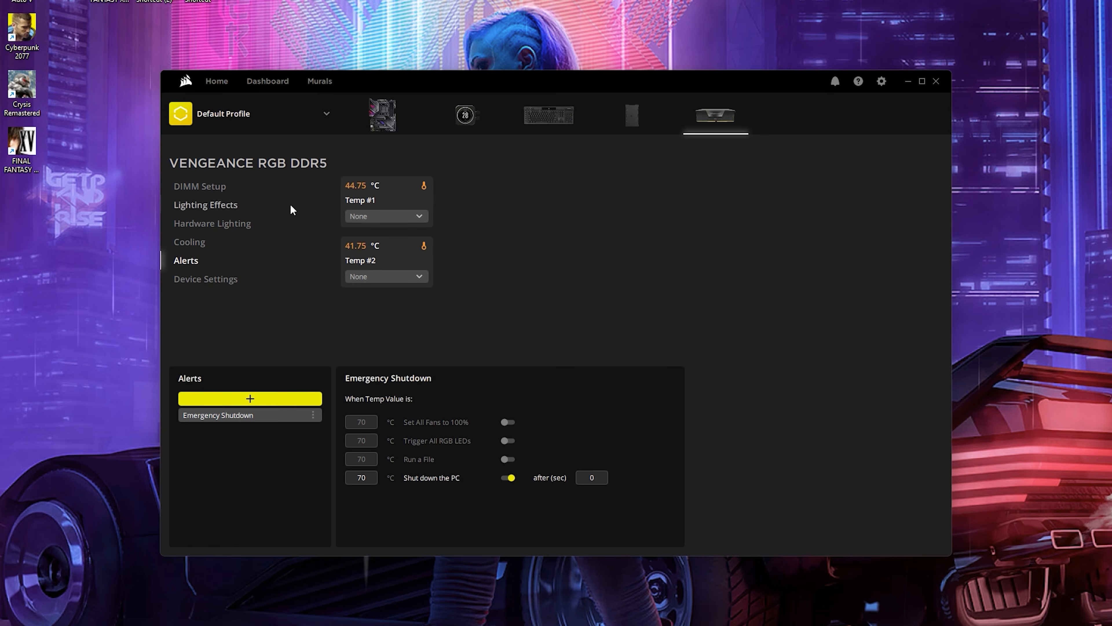
left_click(382, 115)
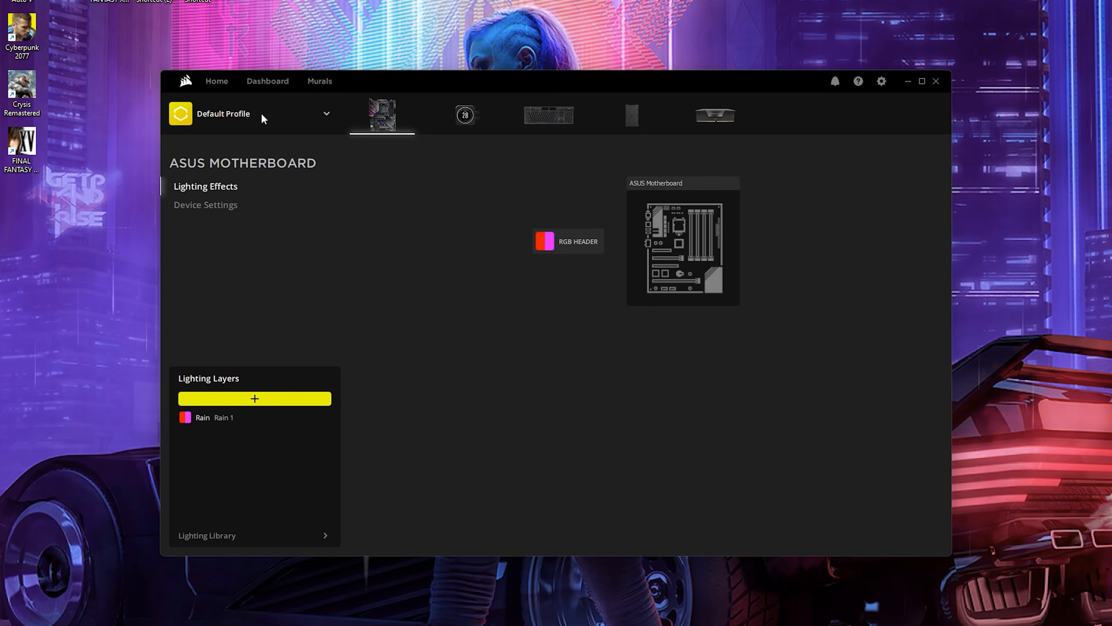
left_click(210, 87)
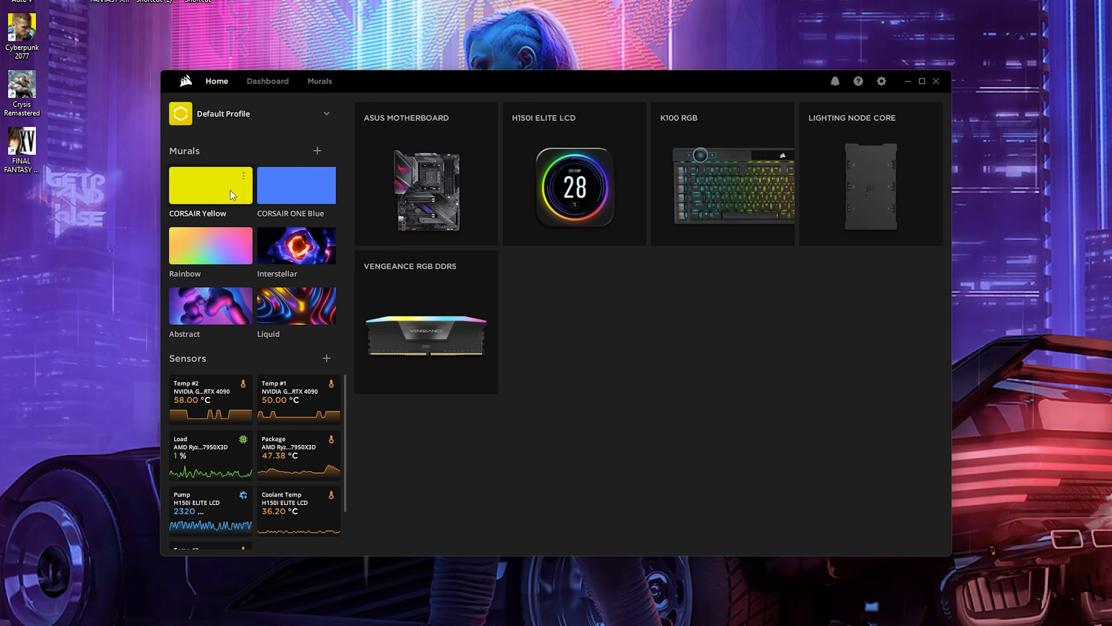
Step: Create an Audio Lighting mural with a 16:9 aspect ratio and its default name, and apply the Interstellar mural to the devices
left_click(317, 151)
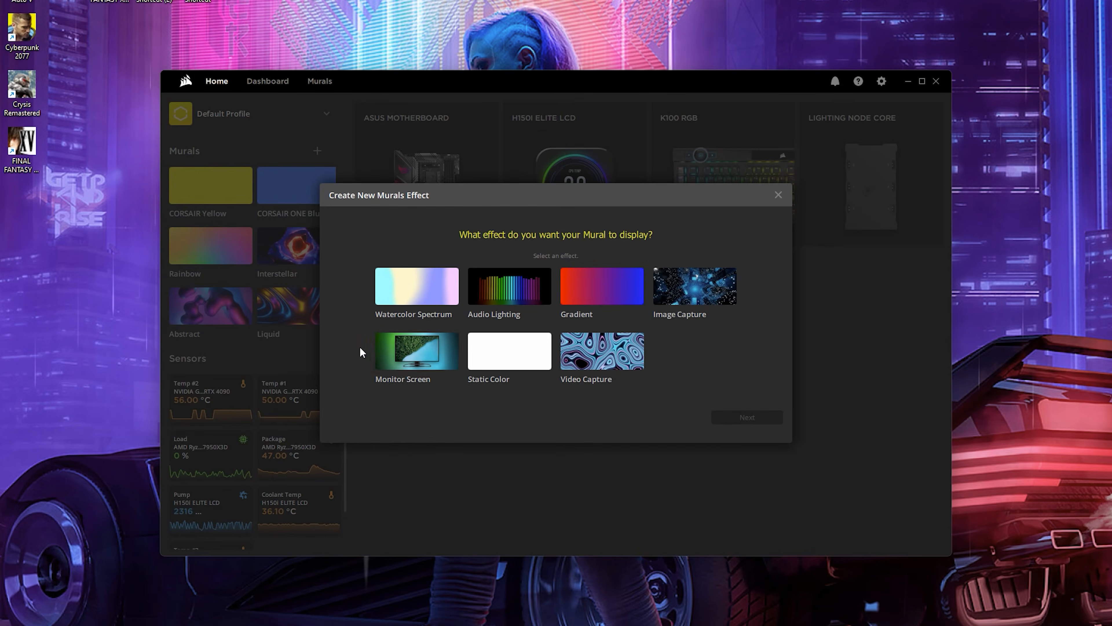
left_click(516, 313)
left_click(734, 420)
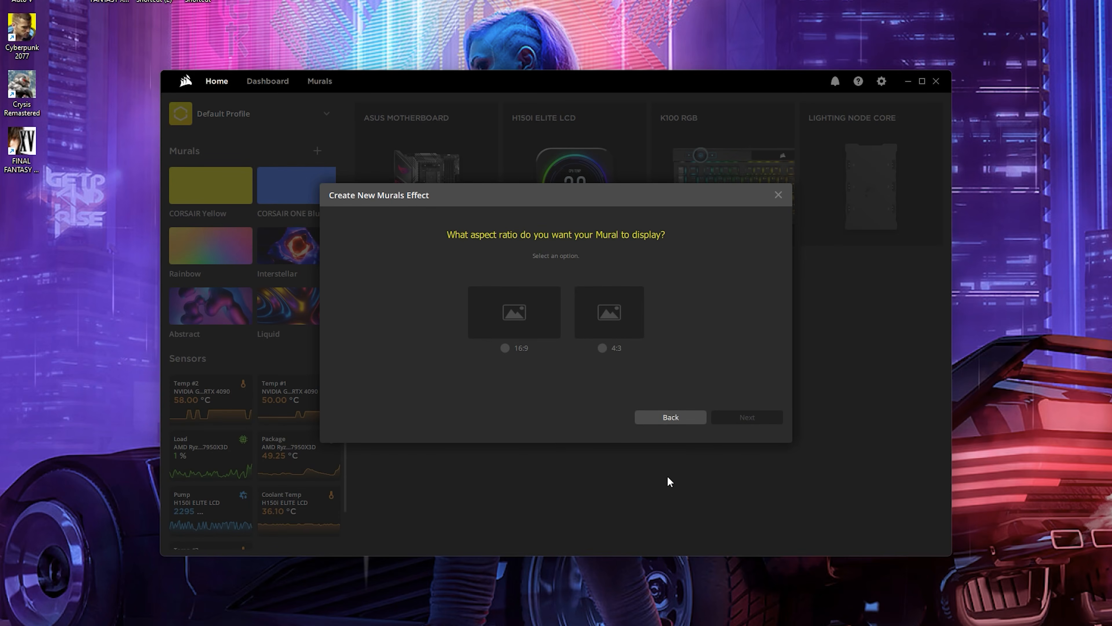
left_click(518, 350)
left_click(743, 420)
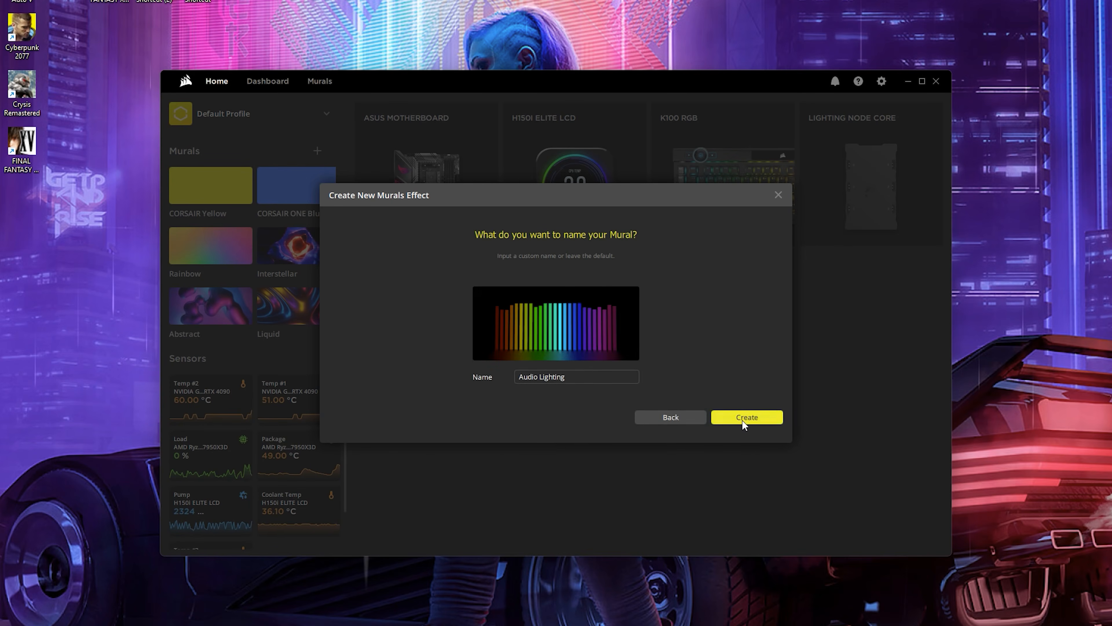
left_click(745, 416)
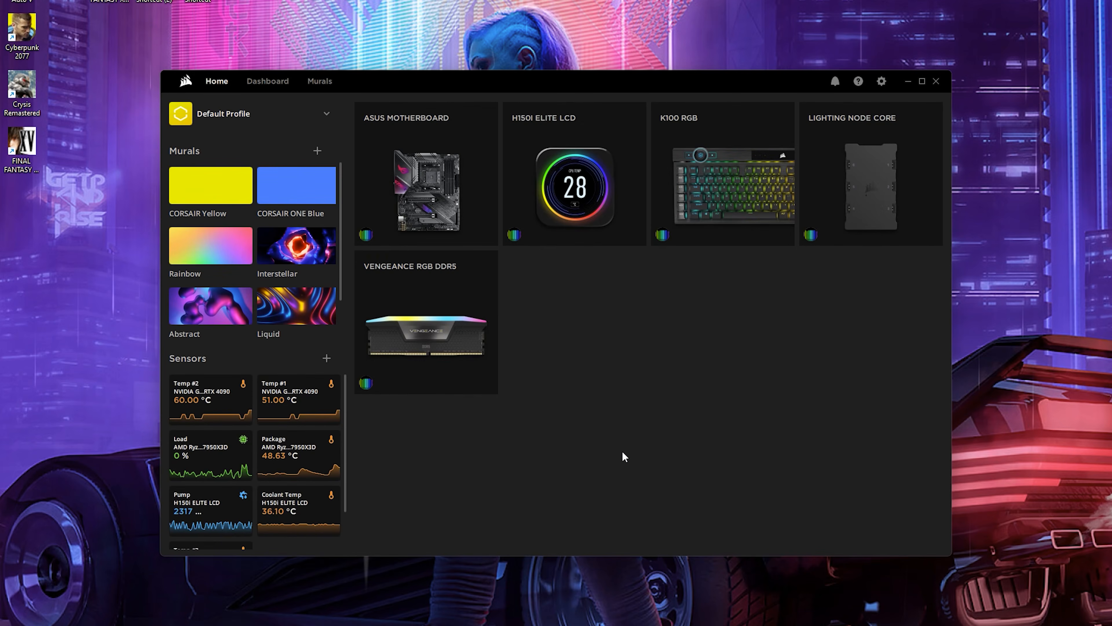
scroll(288, 325, "down", 2)
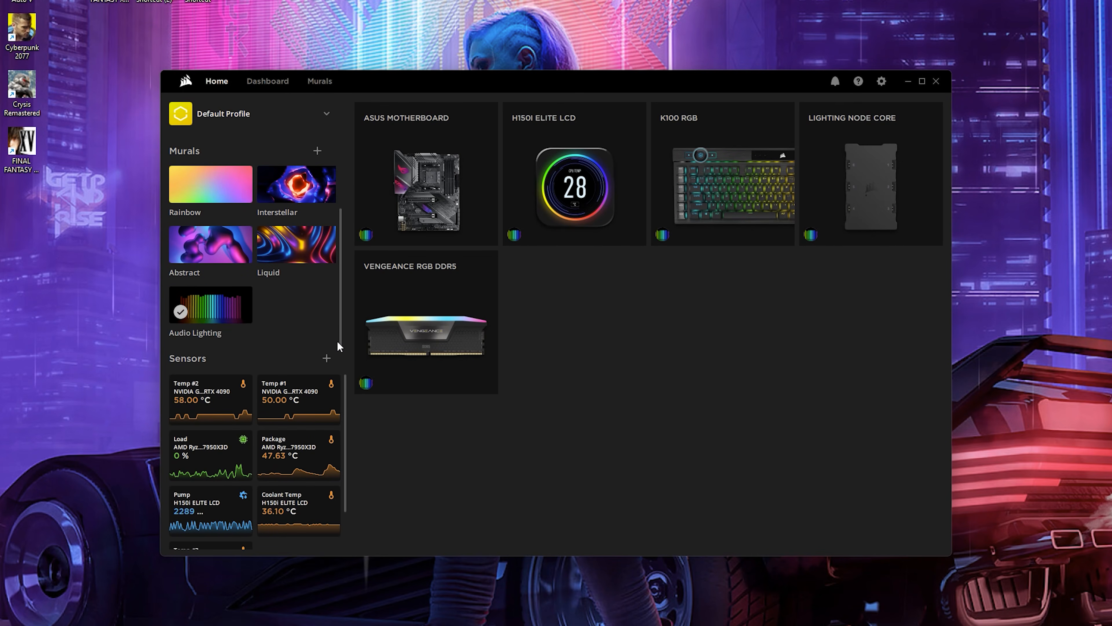
scroll(338, 341, "up", 2)
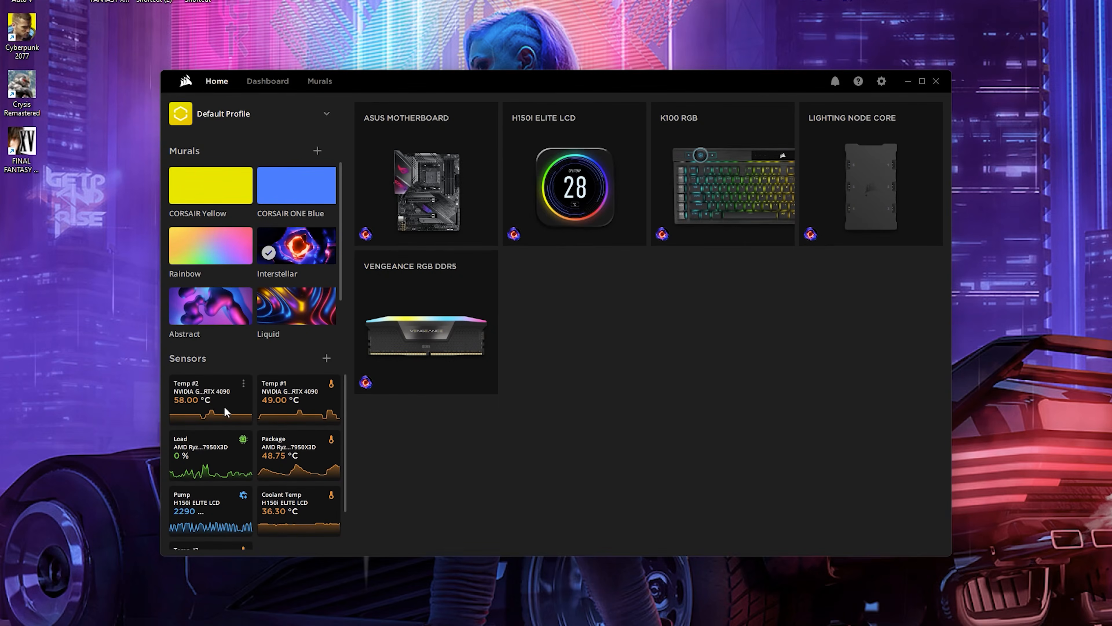
Step: Hide the graph of the H150i Elite LCD's Pump sensor on the home screen, show it again and review the sensor's options
left_click(243, 386)
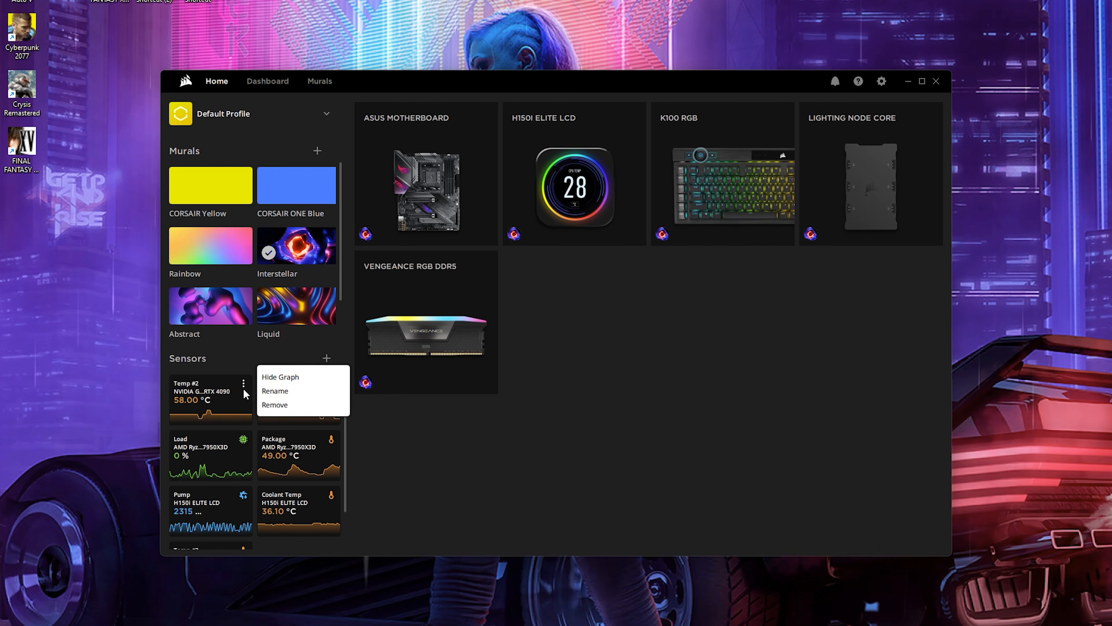
left_click(237, 355)
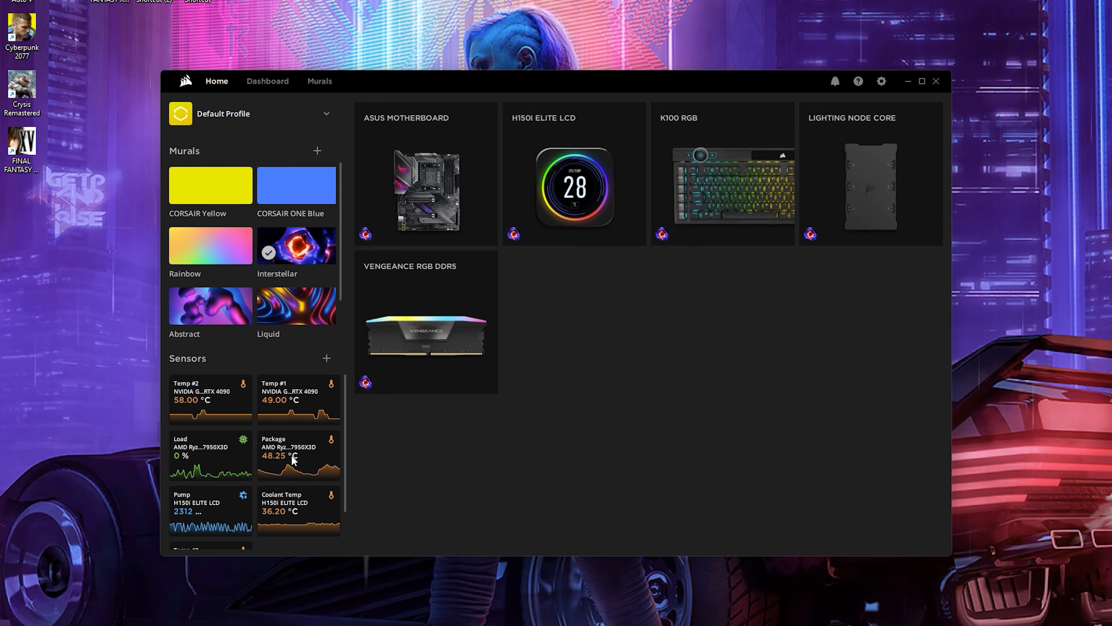
scroll(292, 458, "down", 2)
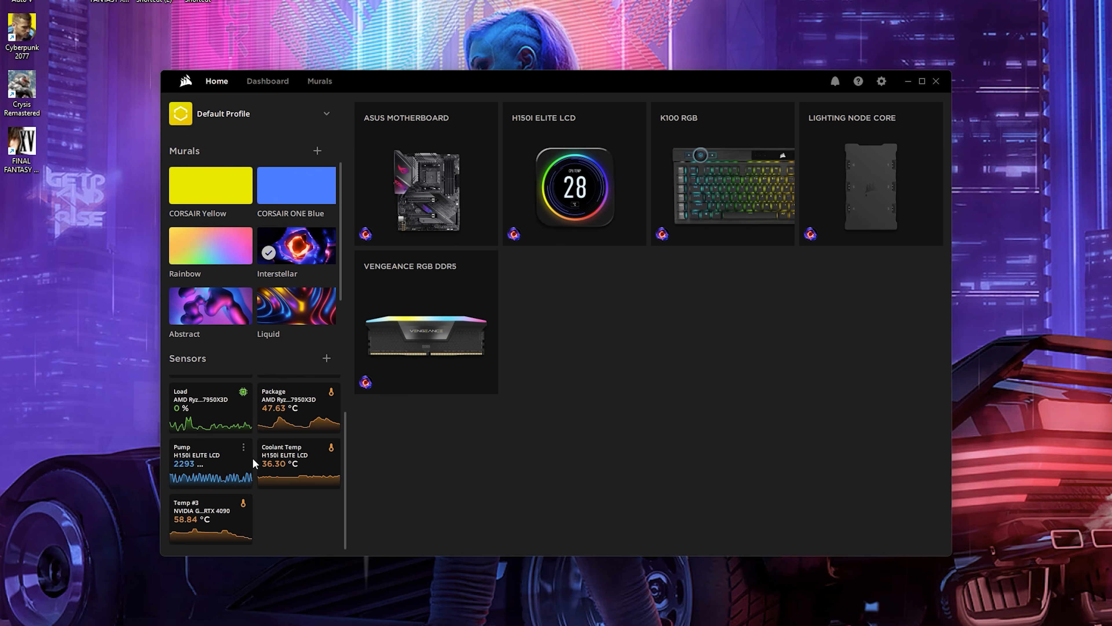
left_click(244, 449)
left_click(293, 445)
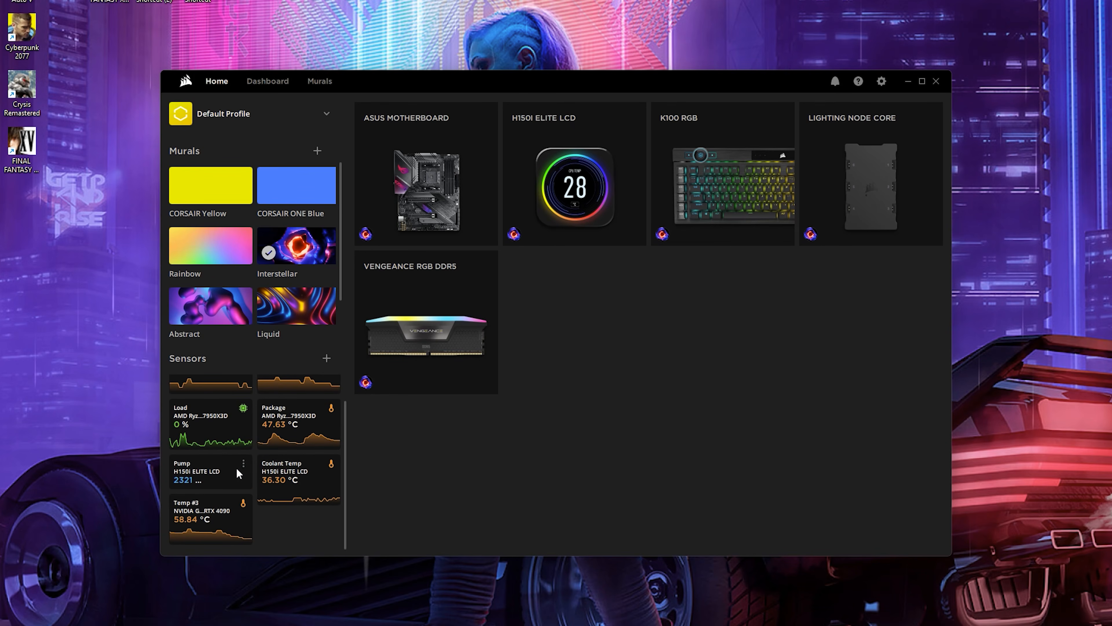
left_click(243, 463)
left_click(285, 460)
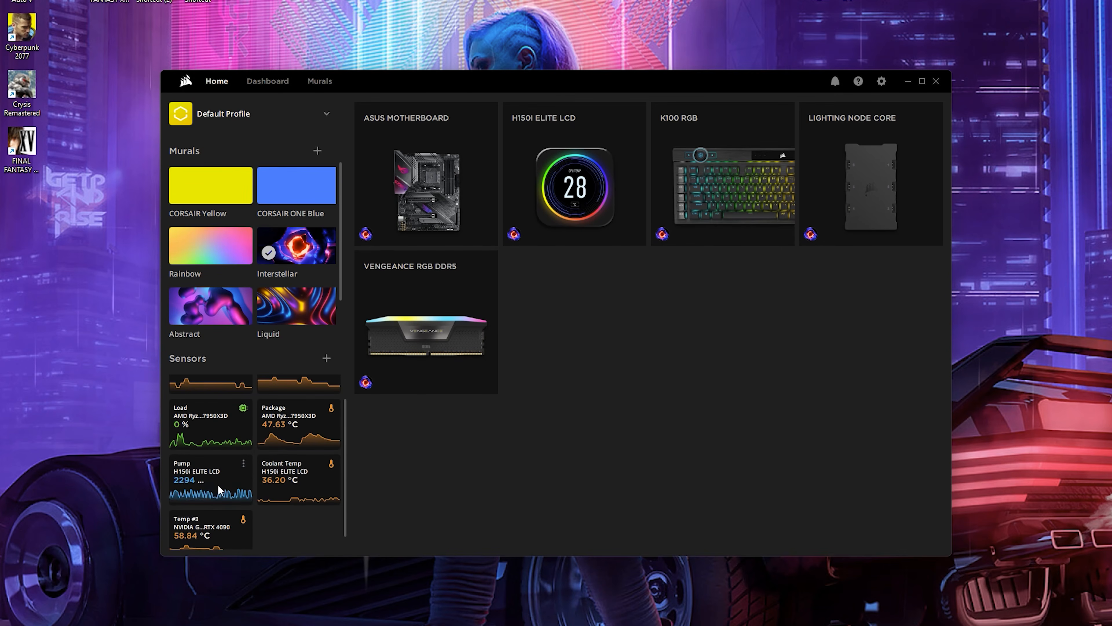
left_click(244, 463)
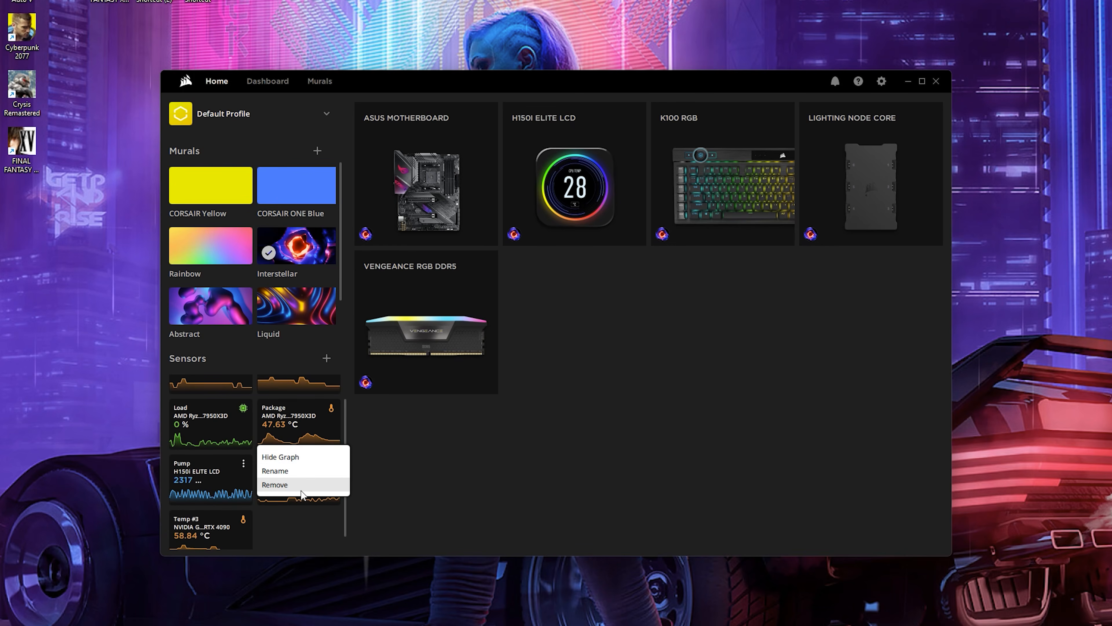
left_click(294, 518)
scroll(296, 513, "up", 2)
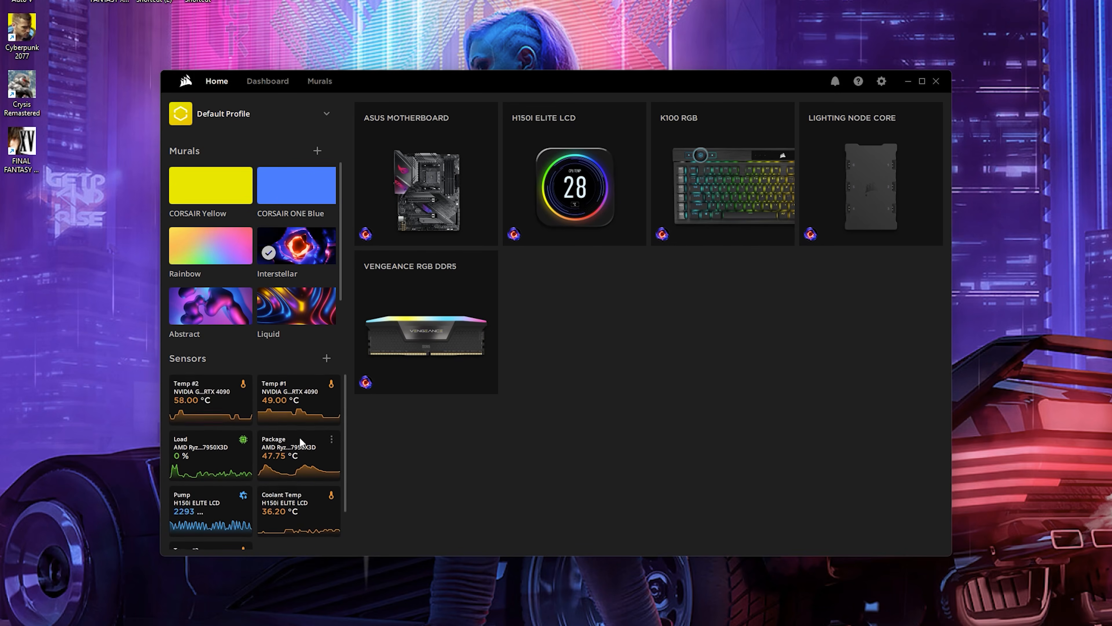
left_click(326, 358)
left_click(476, 334)
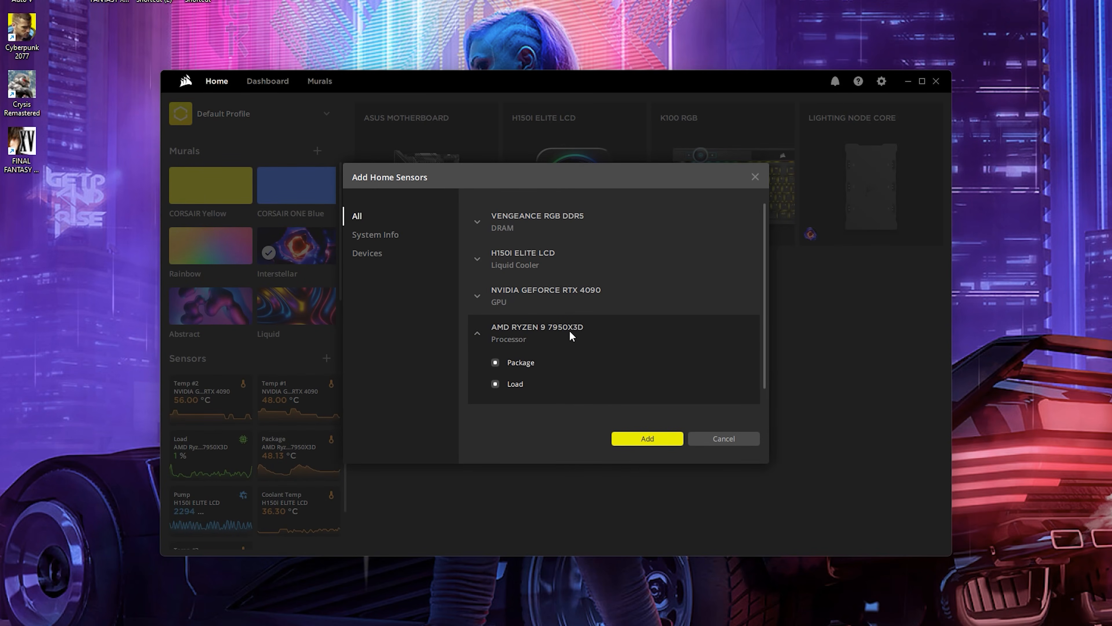
left_click(495, 384)
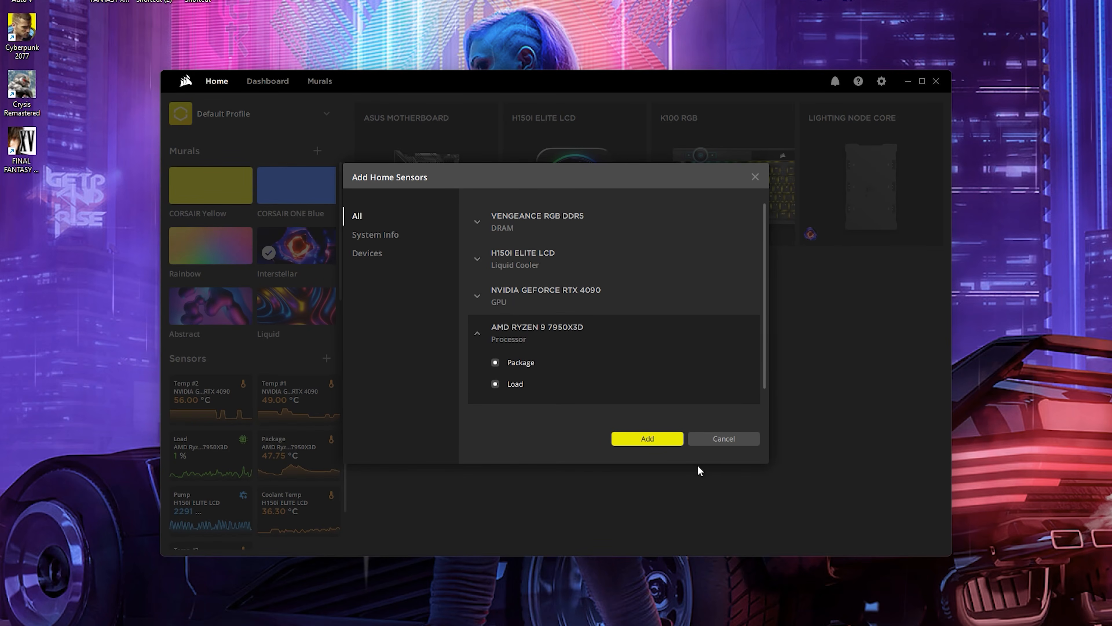
left_click(723, 438)
Step: Add the Vengeance RGB DDR5's Total Power Draw sensor to the home screen
left_click(326, 358)
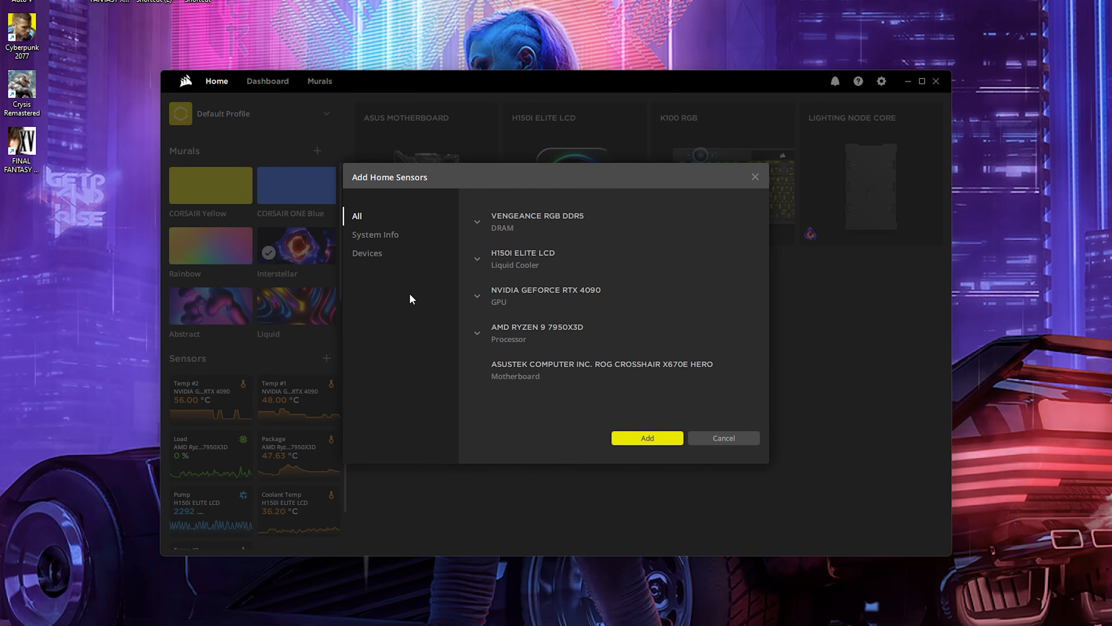
left_click(479, 223)
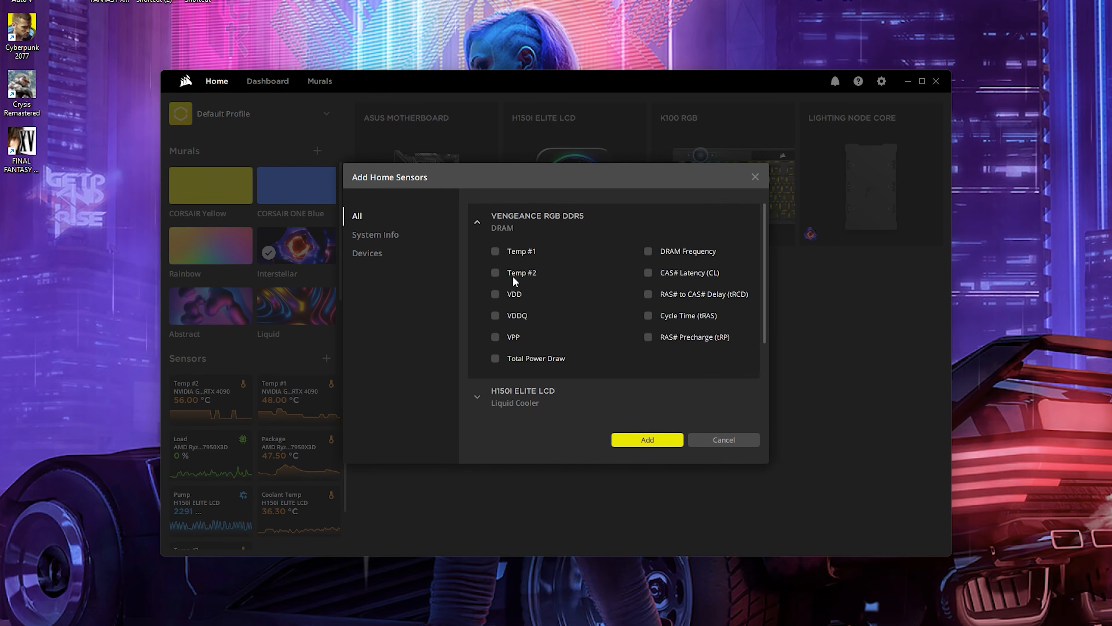
left_click(526, 358)
left_click(640, 440)
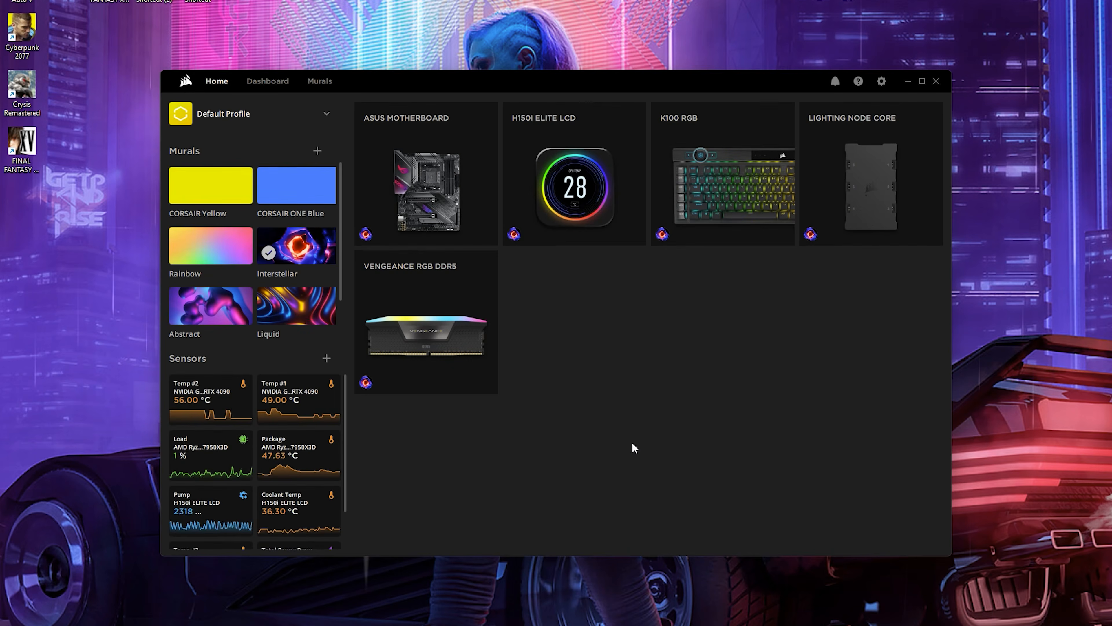
scroll(230, 481, "down", 2)
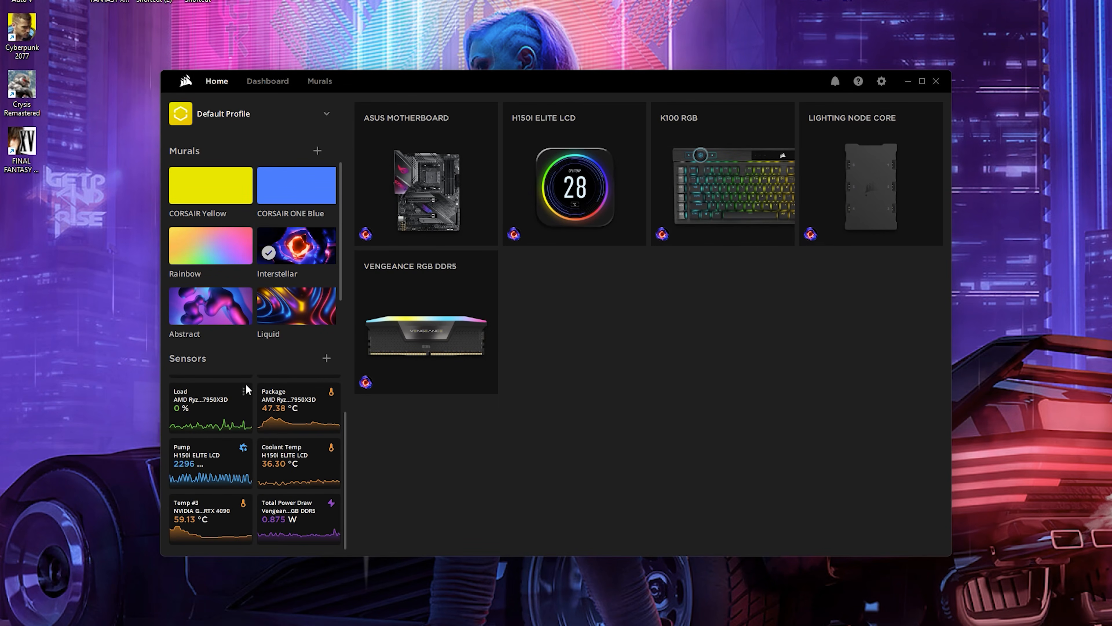
Step: Open the Murals layout and examine the ASUS motherboard, Ring and RGB Port #1 devices placed over the Interstellar mural
scroll(227, 386, "up", 1)
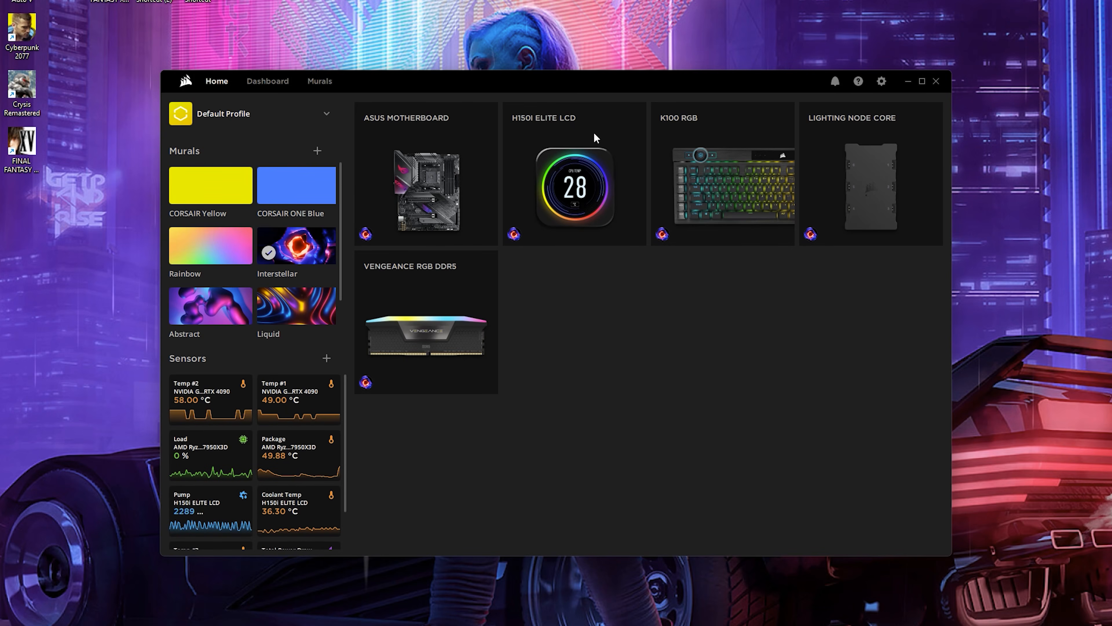
left_click(320, 81)
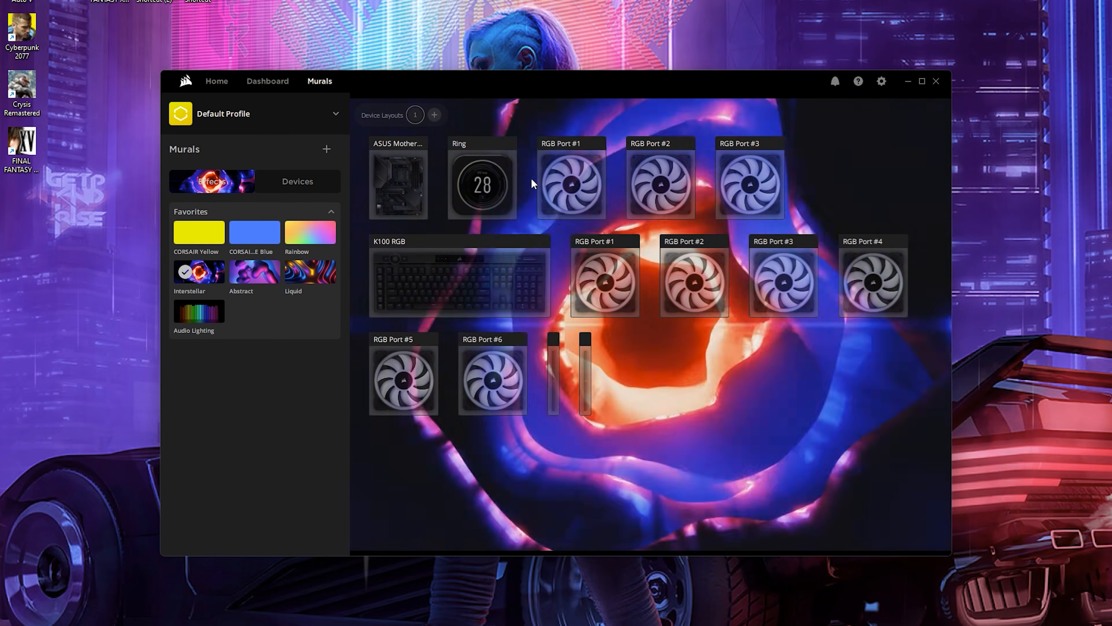
left_click(507, 197)
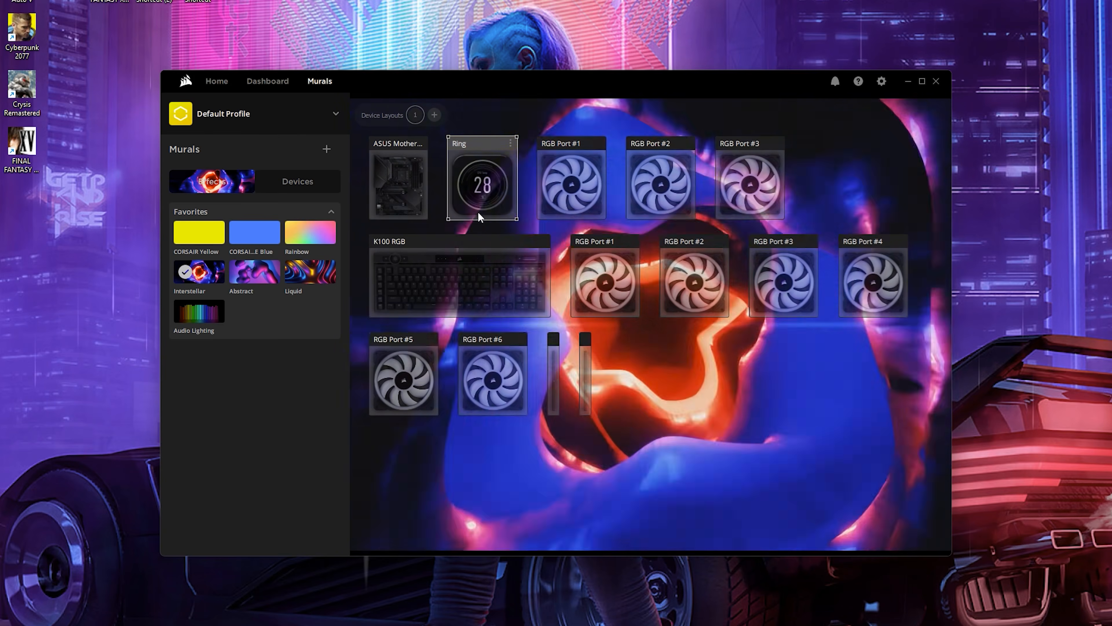
left_click(411, 183)
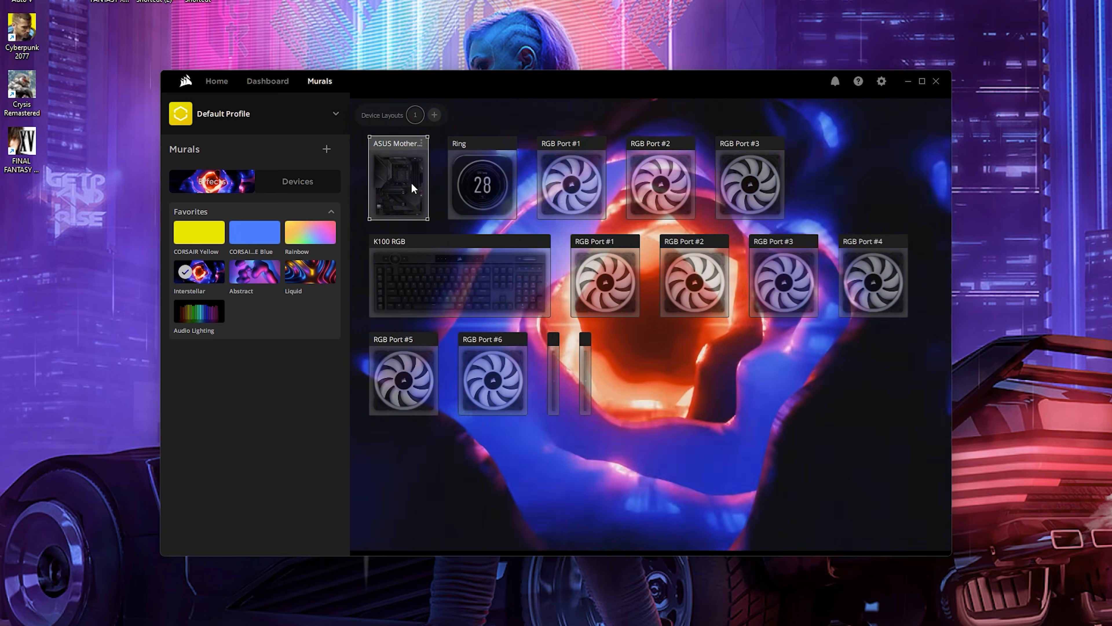
left_click(419, 186)
left_click(497, 190)
left_click(416, 187)
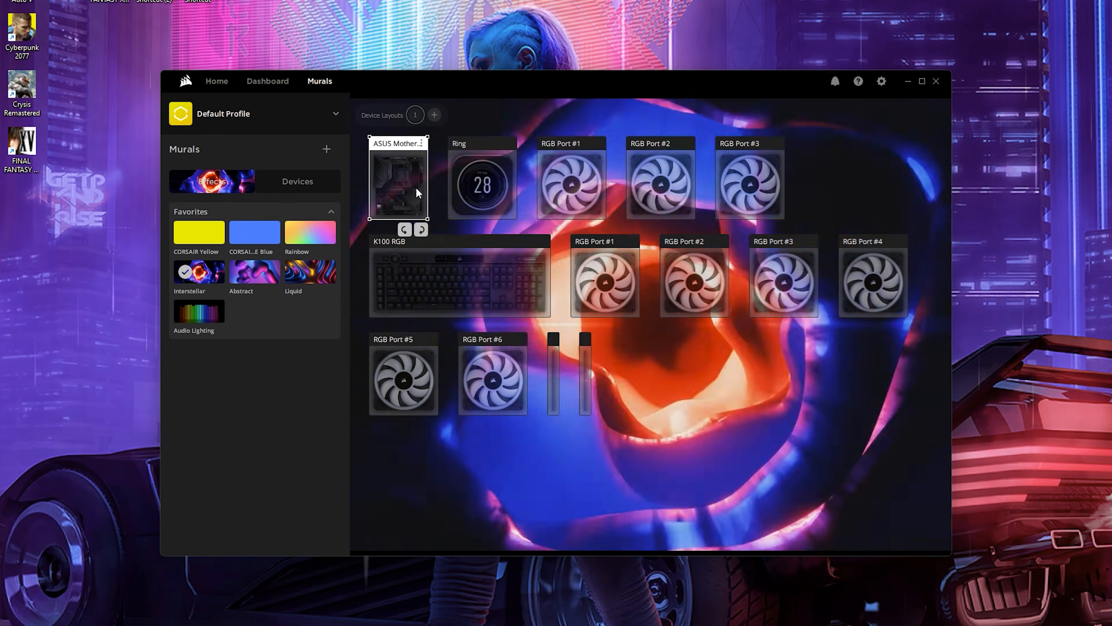
left_click(471, 193)
left_click(576, 193)
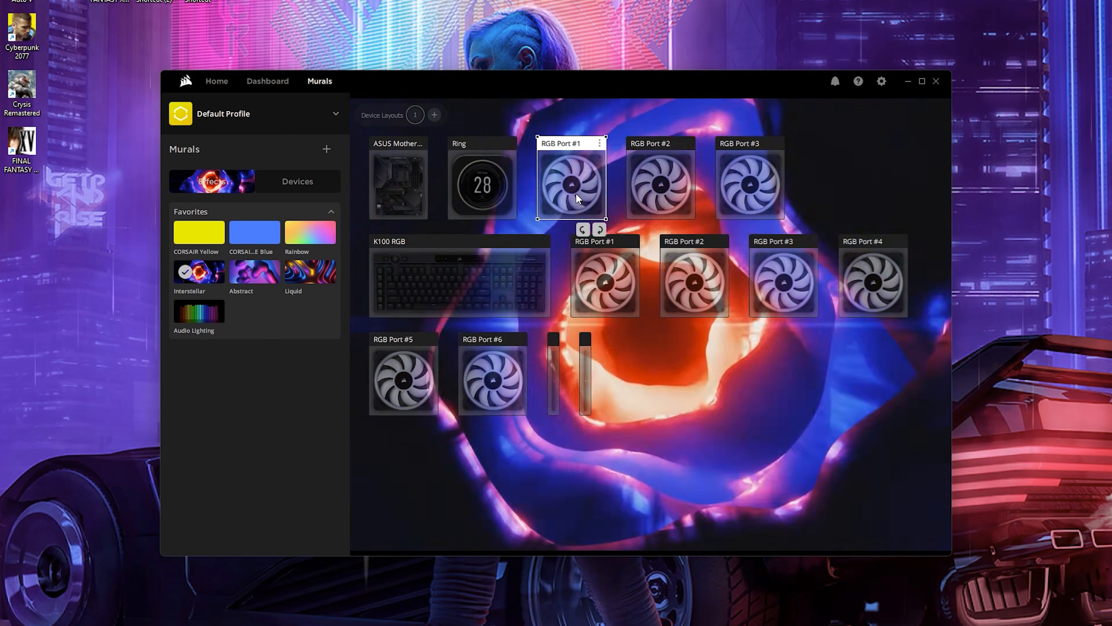
Step: Swap the ASUS motherboard and Ring in the mural layout, move the upper-row RGB Port #3 closer to RGB Port #2, and reposition the K100 RGB below the Ring
left_click(404, 182)
left_click_drag(397, 179, 454, 189)
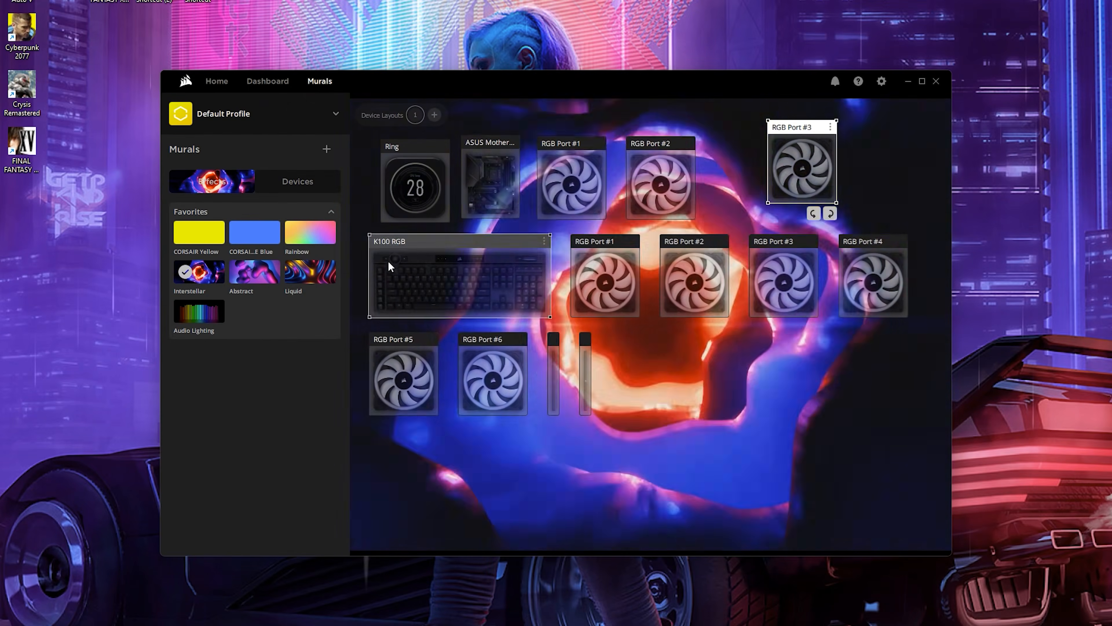
left_click_drag(384, 296, 714, 382)
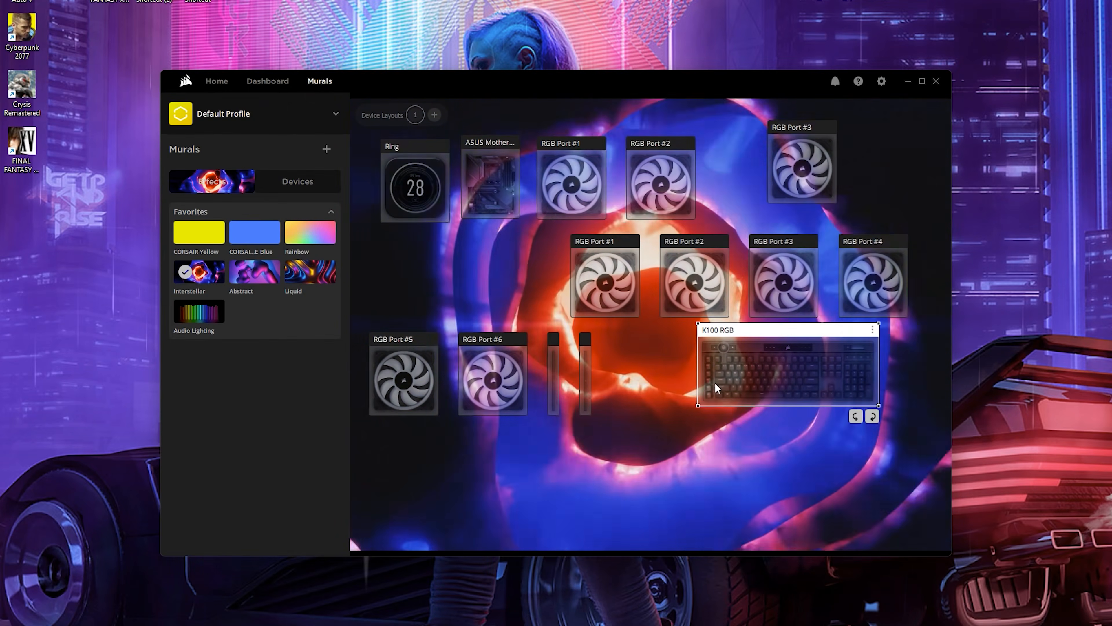
left_click_drag(814, 390, 476, 283)
left_click_drag(777, 185, 711, 196)
left_click_drag(437, 278, 442, 293)
left_click(666, 421)
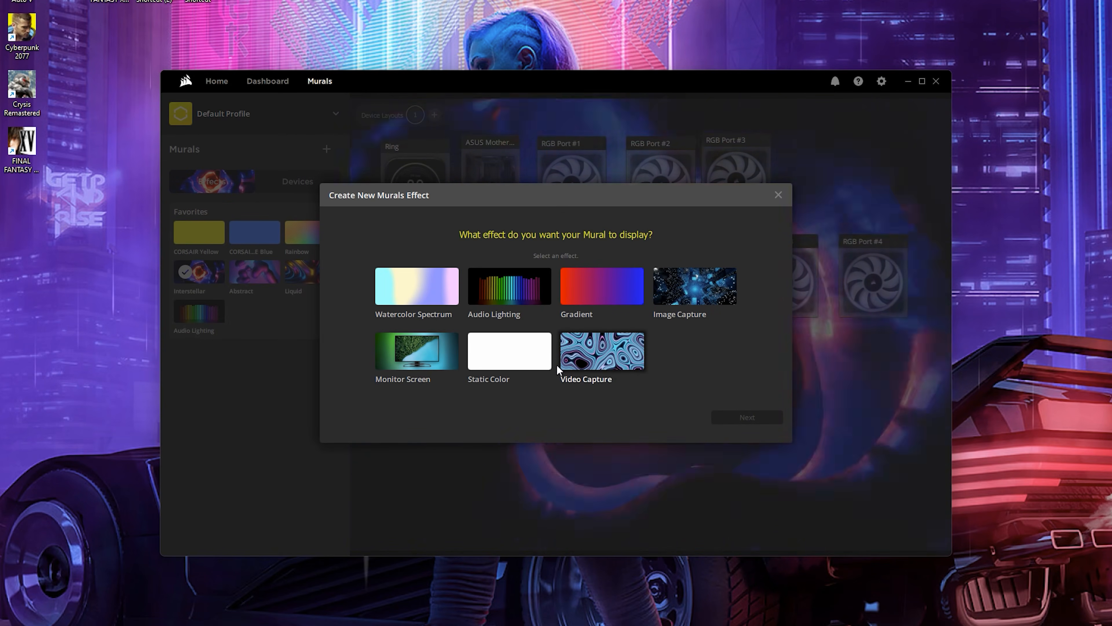
Step: Create a Monitor Screen mural with a 16:9 aspect ratio and its default name
left_click(436, 370)
left_click(748, 412)
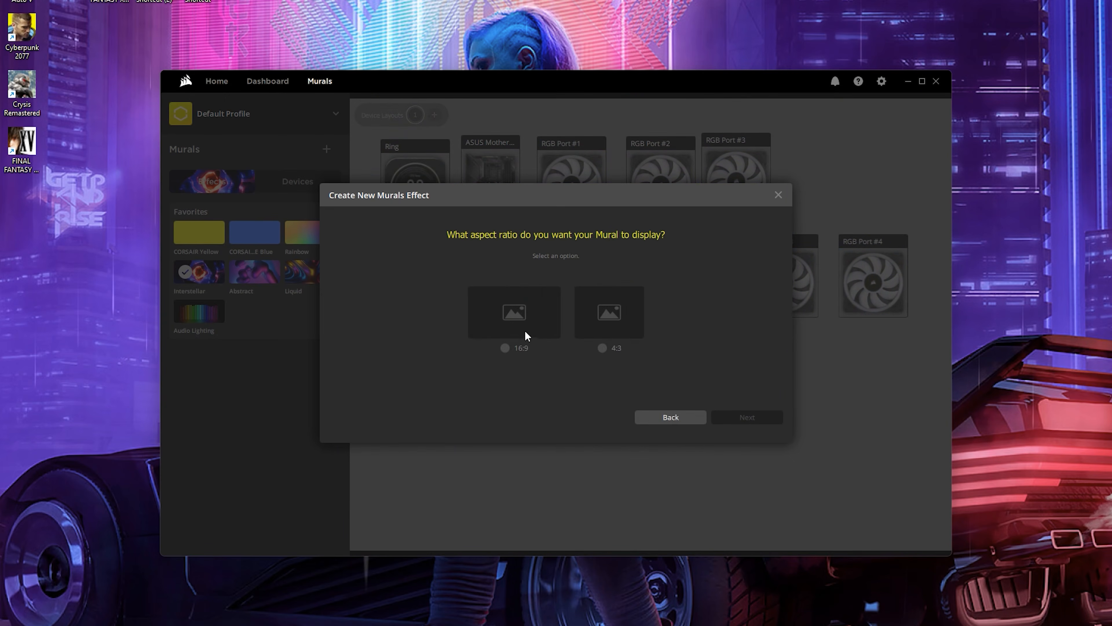
left_click(521, 348)
left_click(739, 418)
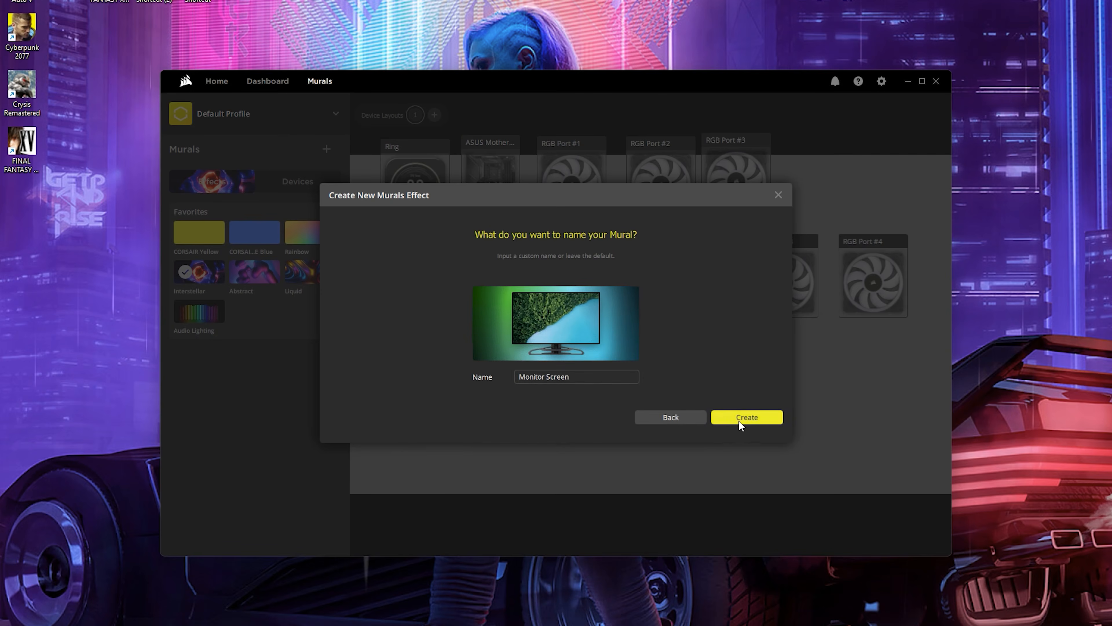
left_click(751, 413)
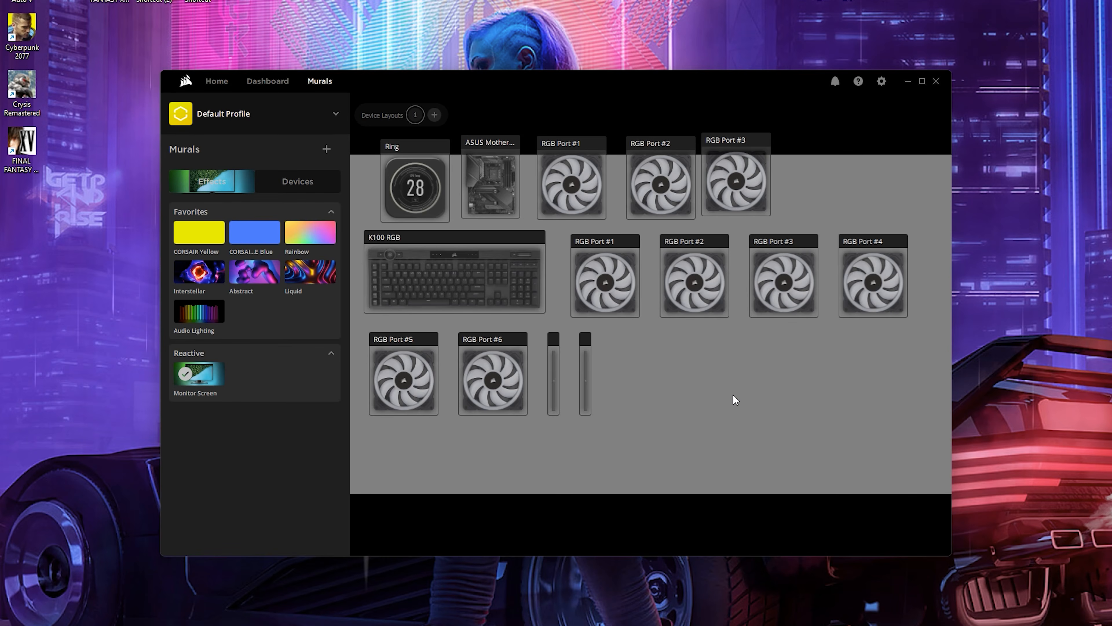
Step: Check the devices' placement over the Monitor Screen mural and return to the home screen
left_click(585, 255)
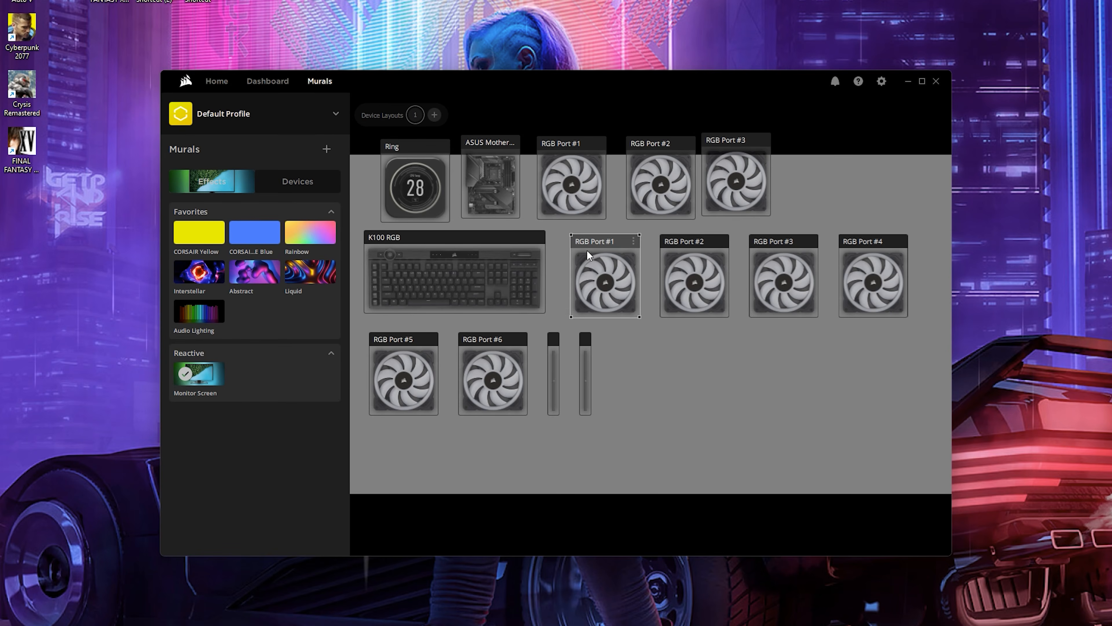
left_click(635, 330)
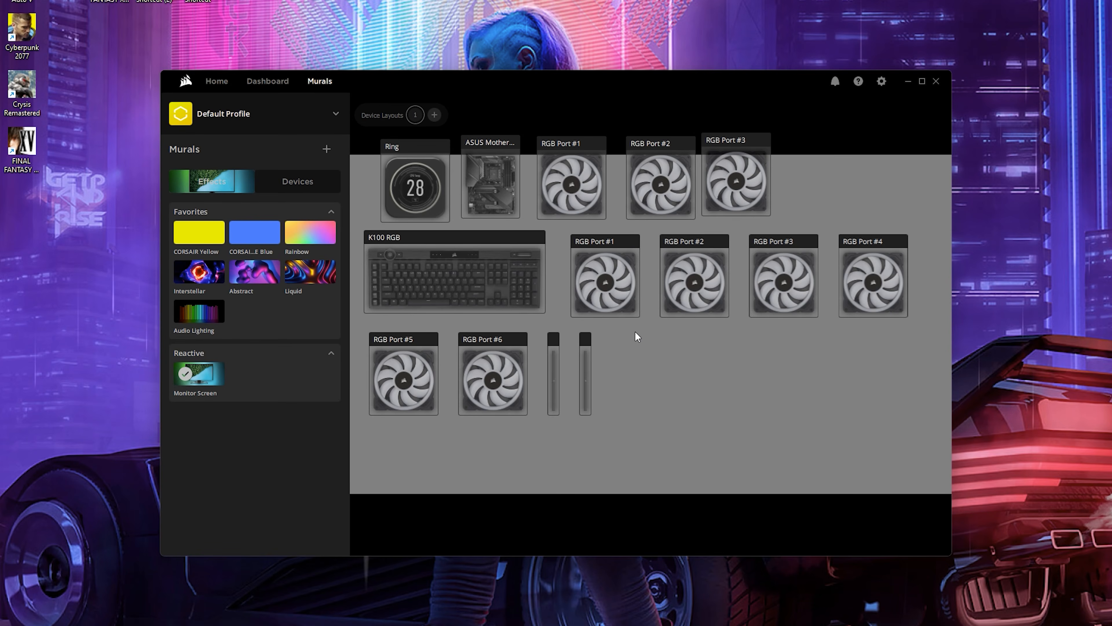
left_click(443, 304)
left_click(217, 81)
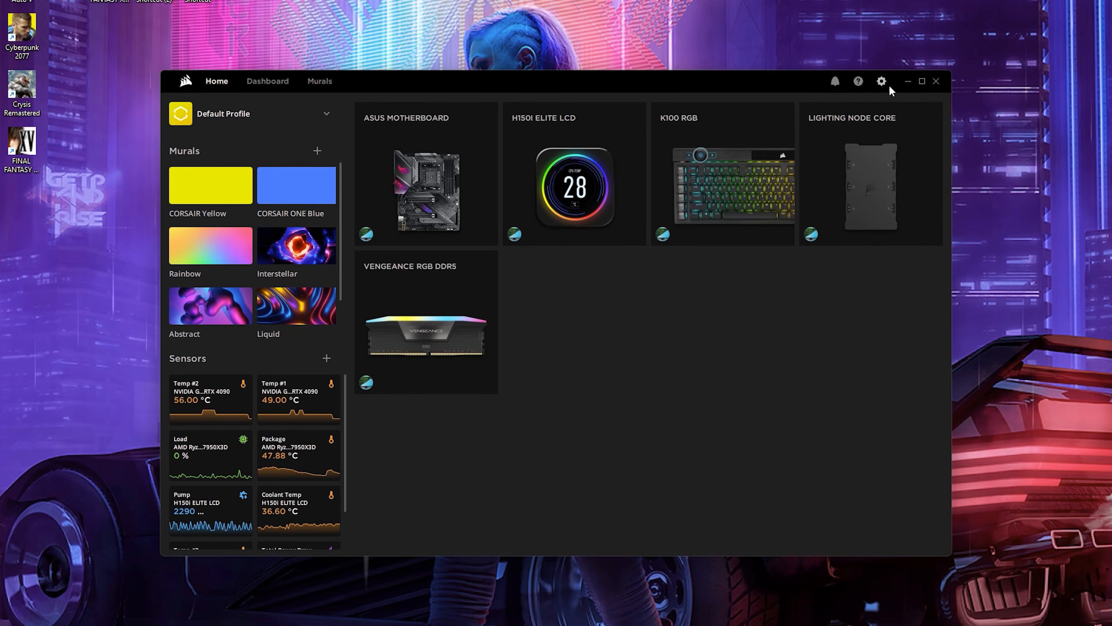
Step: Open the application settings and review the General, Dashboard, Firmware Updates, Software Updates and Plugins options
left_click(881, 81)
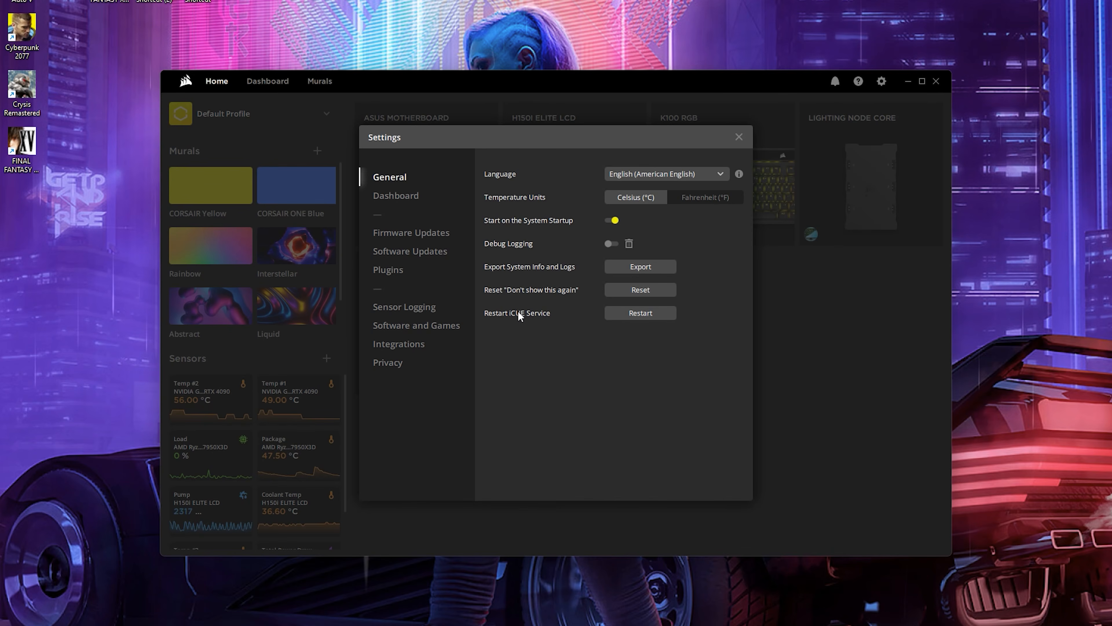
left_click(401, 196)
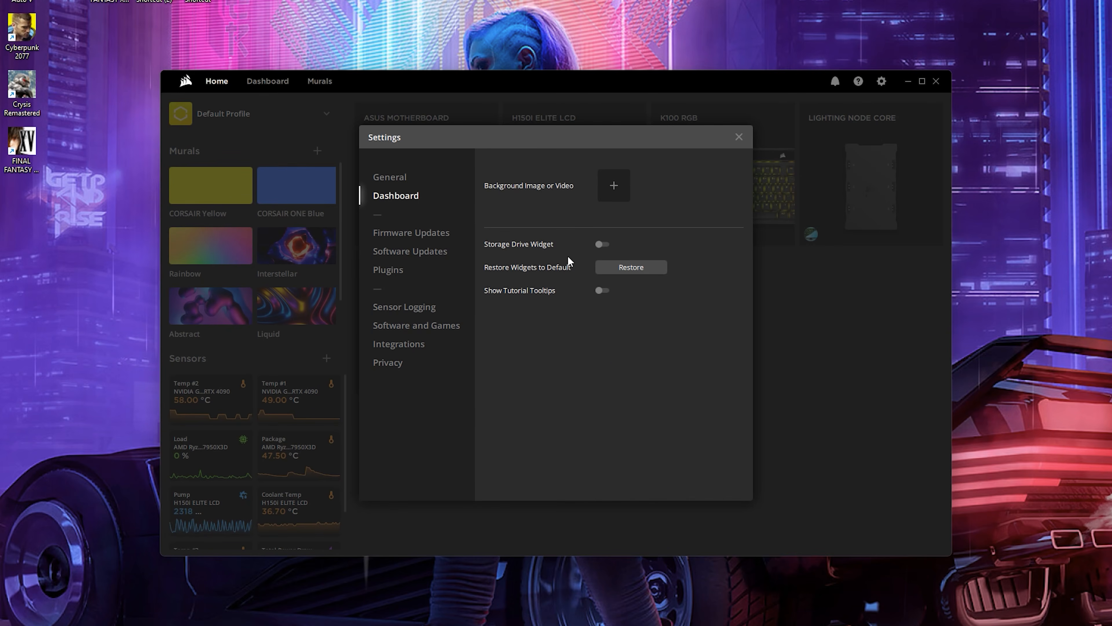
left_click(411, 232)
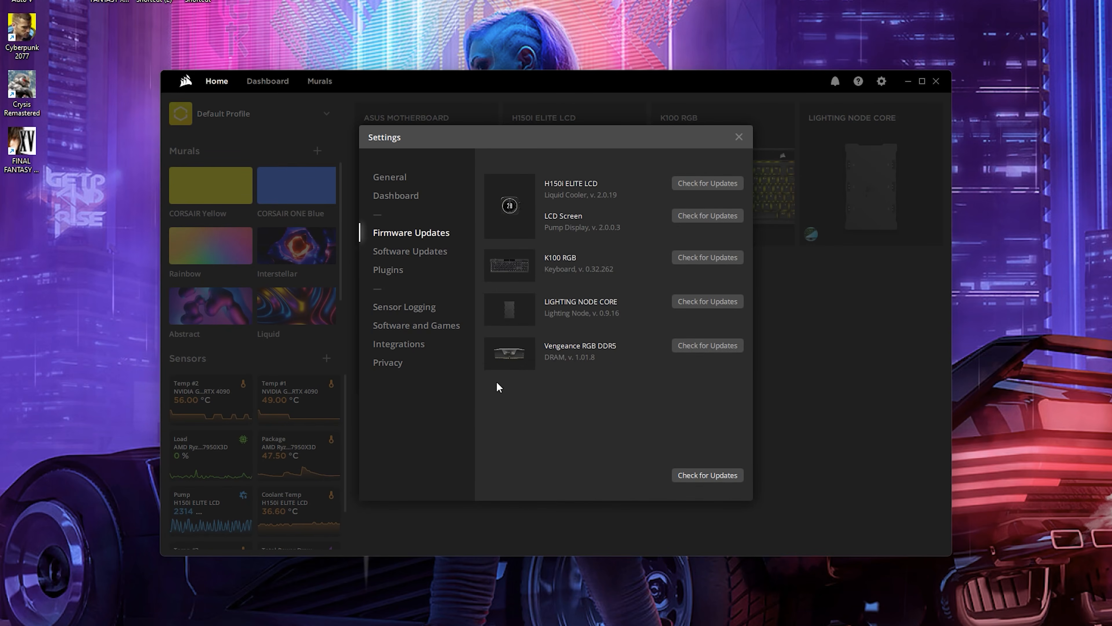
left_click(389, 250)
scroll(518, 275, "down", 3)
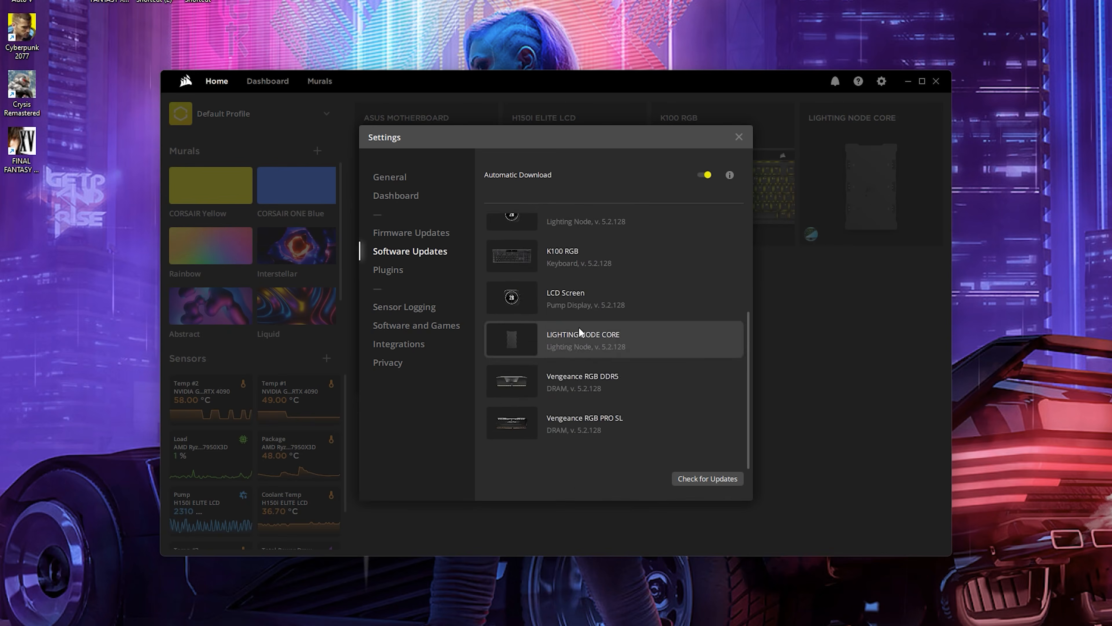
scroll(579, 327, "up", 4)
left_click(406, 272)
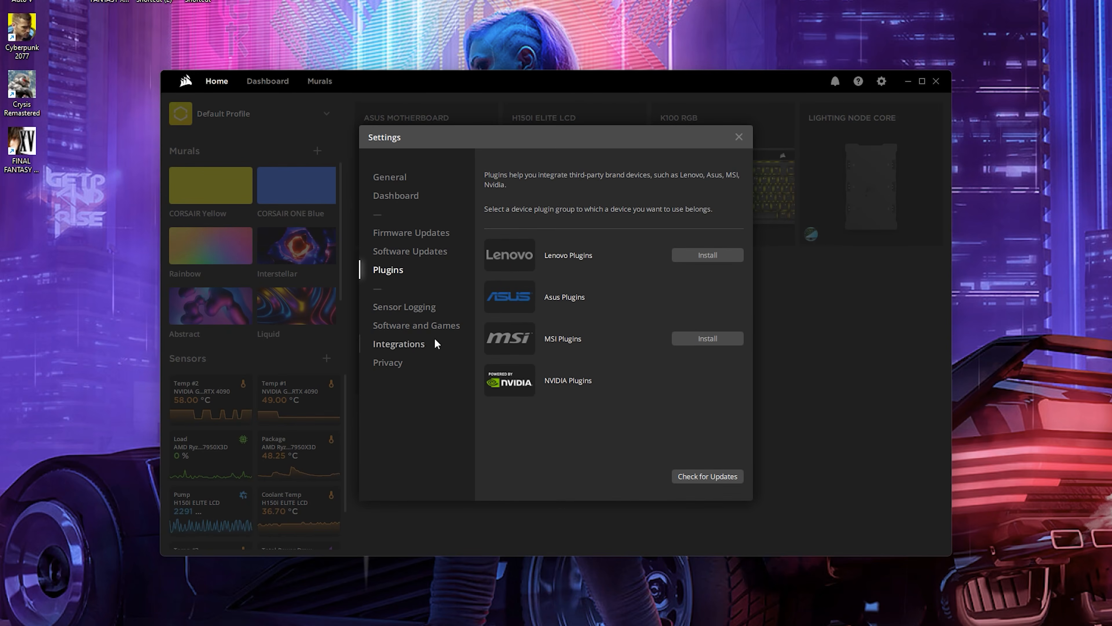
Step: Review the Sensor Logging, Software and Games, Integrations and Privacy settings, including the per-device software and game access
left_click(419, 312)
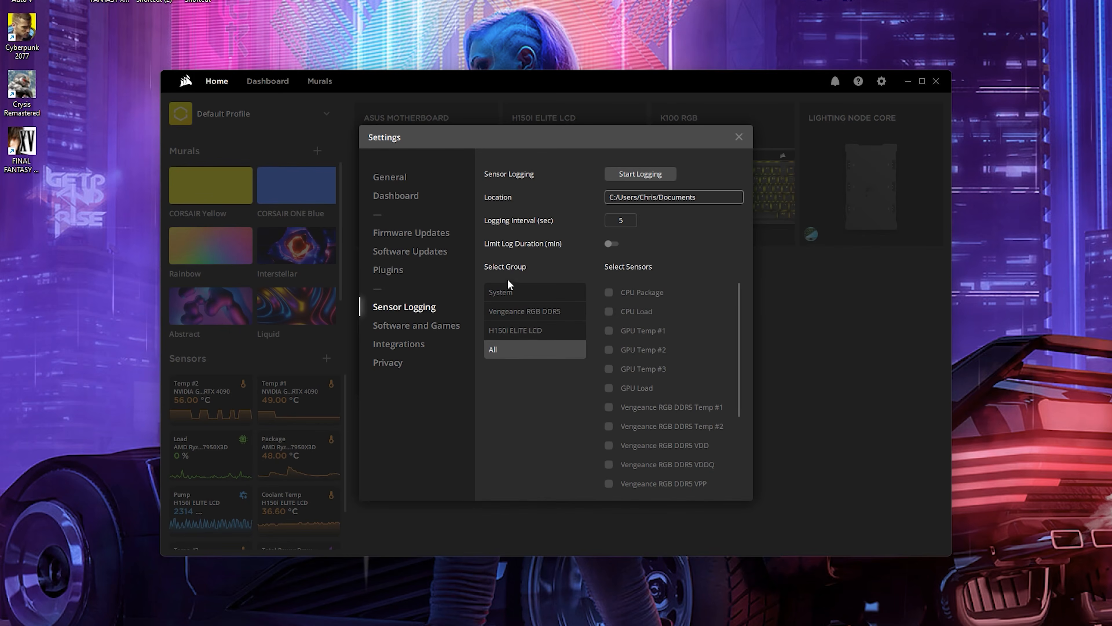
scroll(630, 346, "down", 3)
left_click(459, 327)
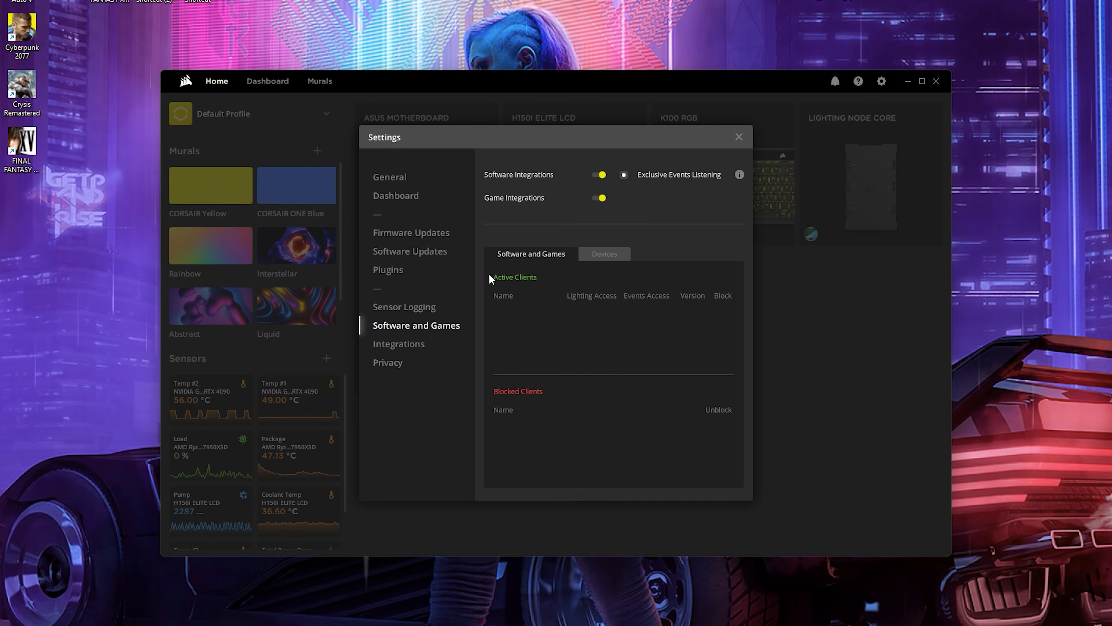
left_click(592, 256)
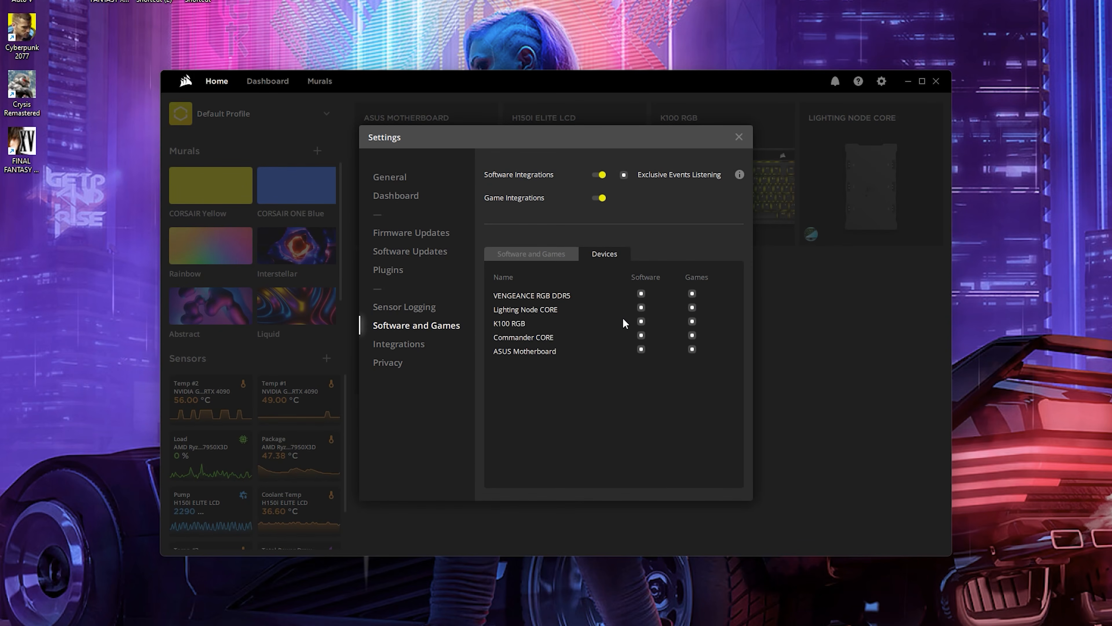
left_click(548, 254)
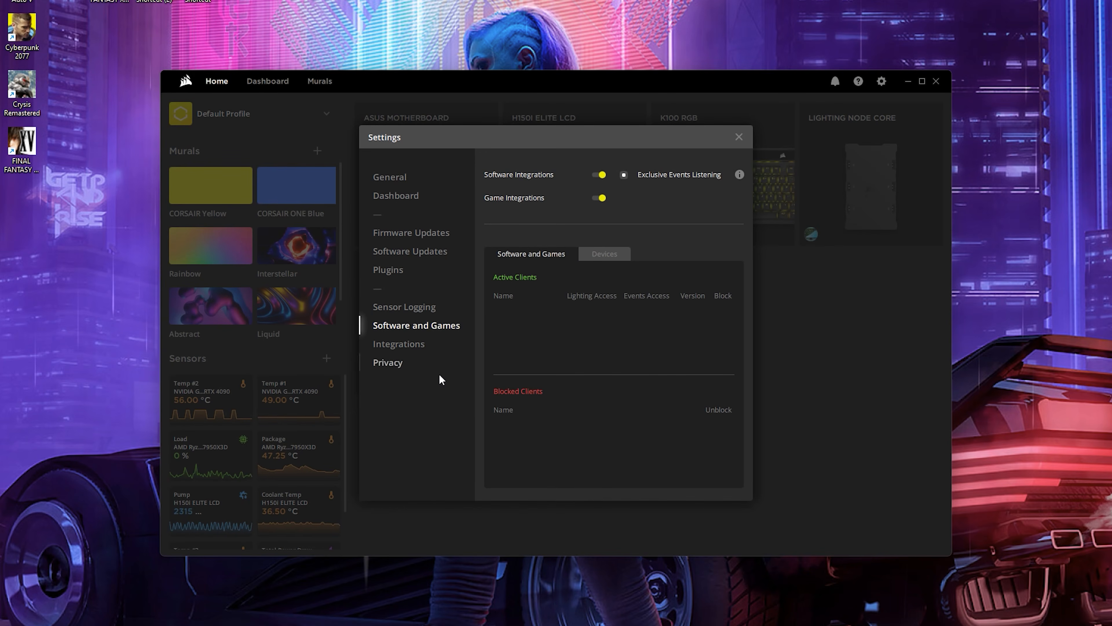
left_click(416, 346)
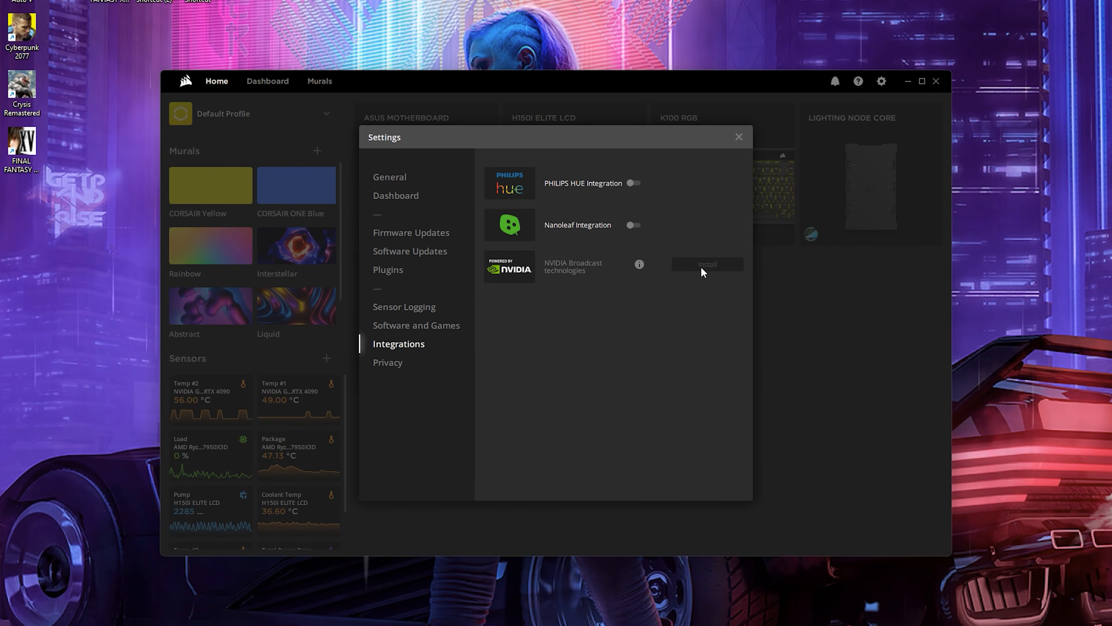
left_click(387, 362)
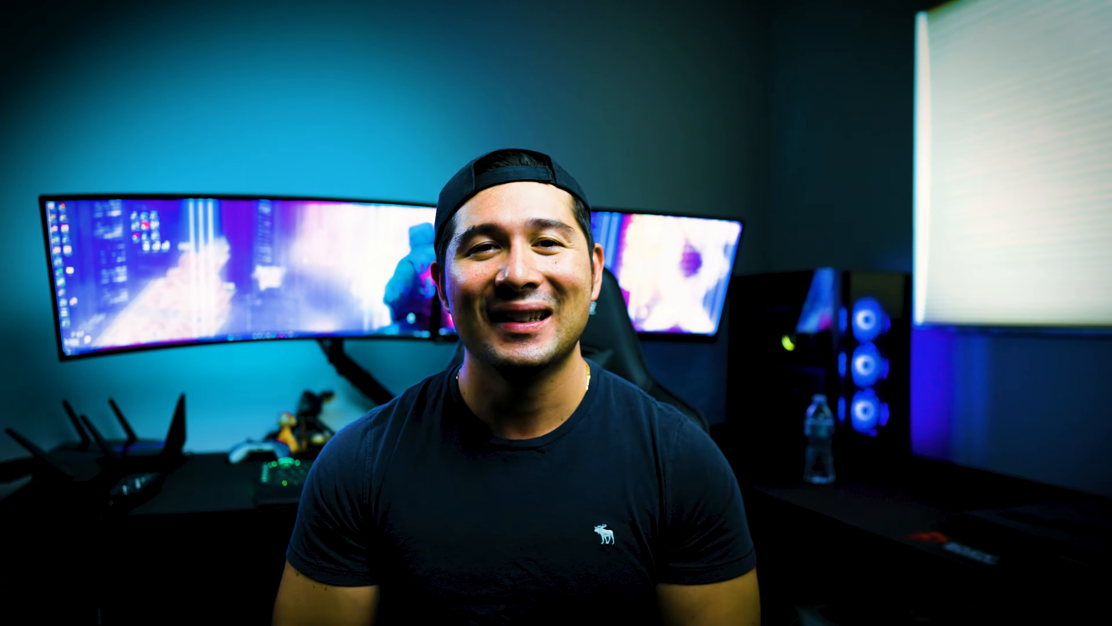